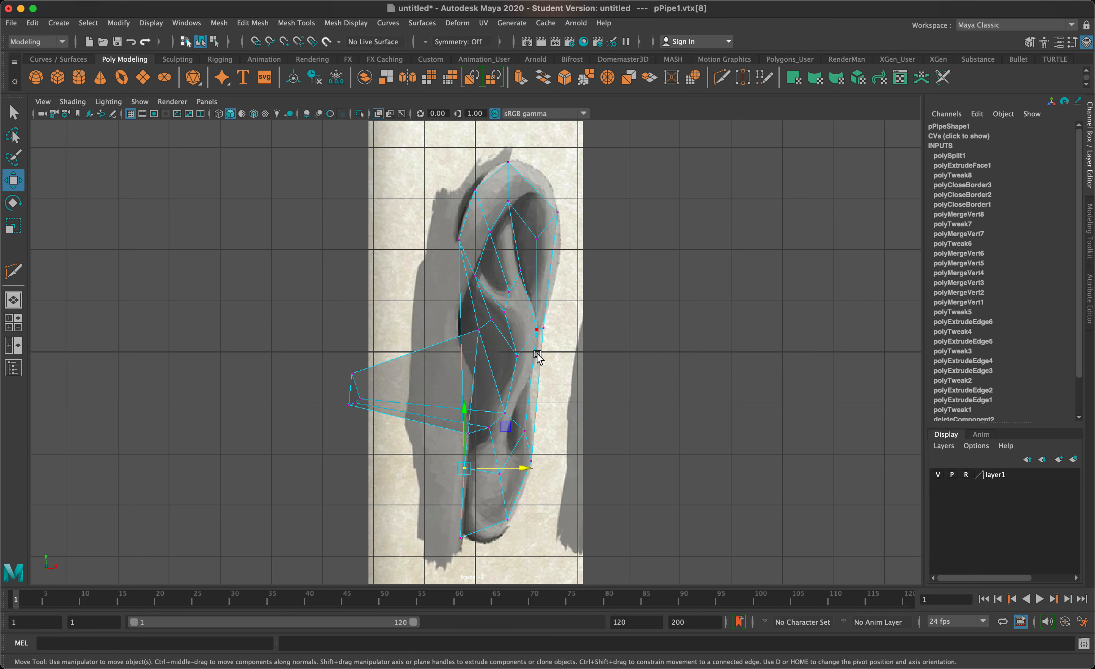
# - Show the ear mesh in the perspective view with both reference images and switch to edge selection
pyautogui.press('space')
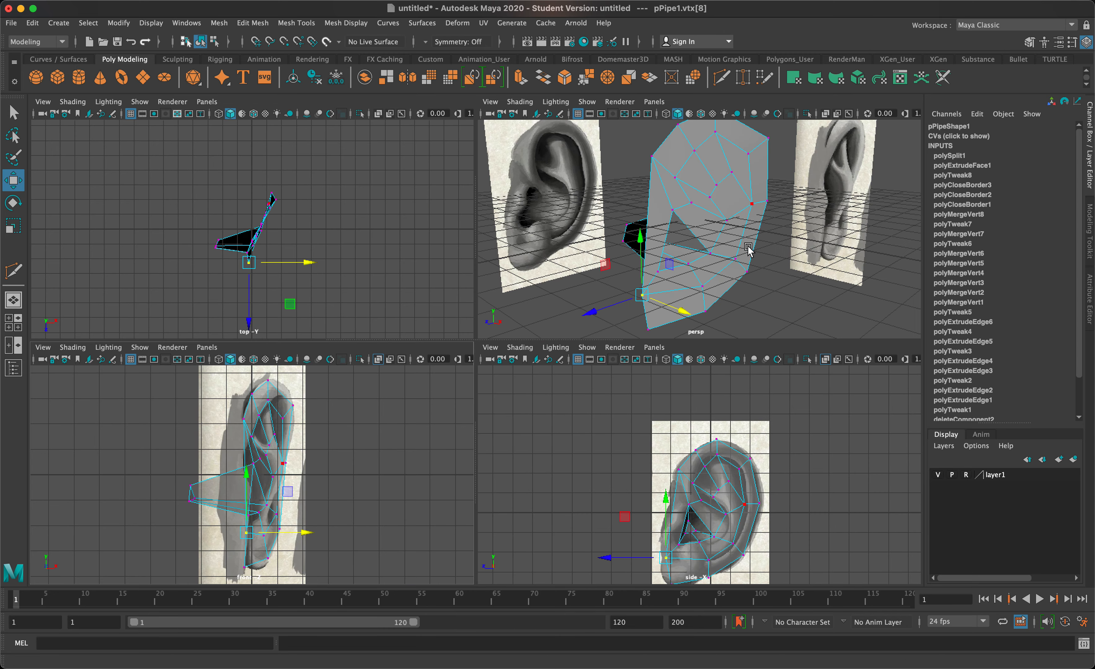
pyautogui.press('space')
pyautogui.moveTo(500, 334)
pyautogui.keyDown('alt'); pyautogui.mouseDown()
pyautogui.moveTo(489, 322)
pyautogui.moveTo(490, 333)
pyautogui.mouseUp(); pyautogui.keyUp('alt')
pyautogui.moveTo(510, 320)
pyautogui.keyDown('alt'); pyautogui.mouseDown(button='middle')
pyautogui.moveTo(514, 364)
pyautogui.moveTo(505, 333)
pyautogui.mouseUp(button='middle'); pyautogui.keyUp('alt')
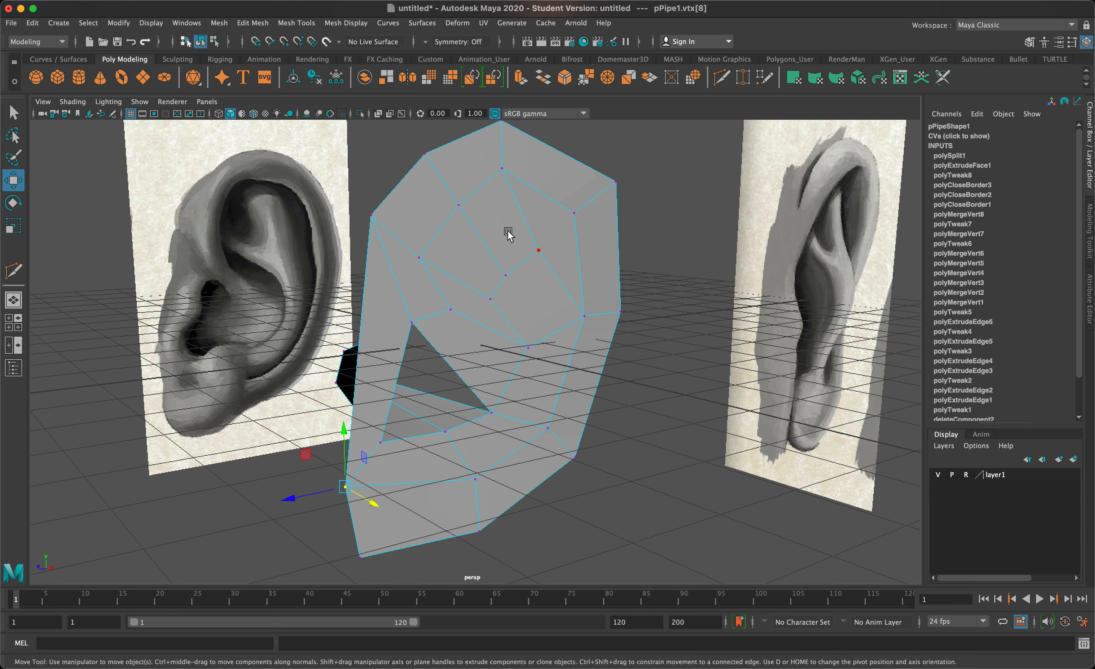
pyautogui.keyDown('alt'); pyautogui.moveTo(508, 233); pyautogui.dragTo(519, 242); pyautogui.keyUp('alt')
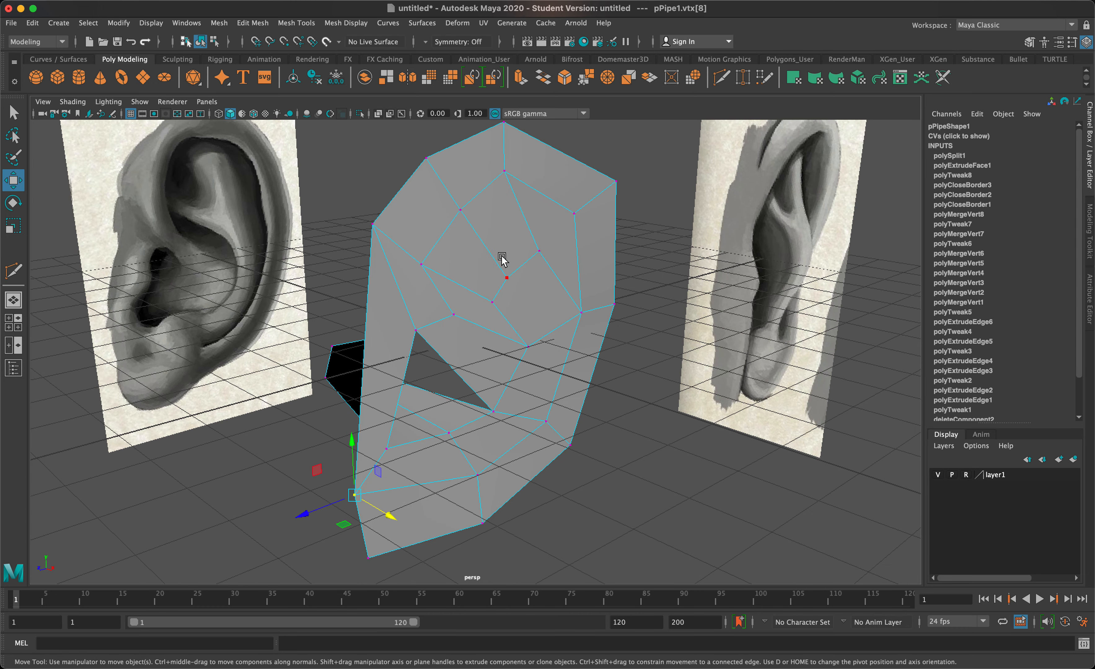
pyautogui.moveTo(469, 173); pyautogui.dragTo(468, 151, button='right')
pyautogui.click(449, 148)
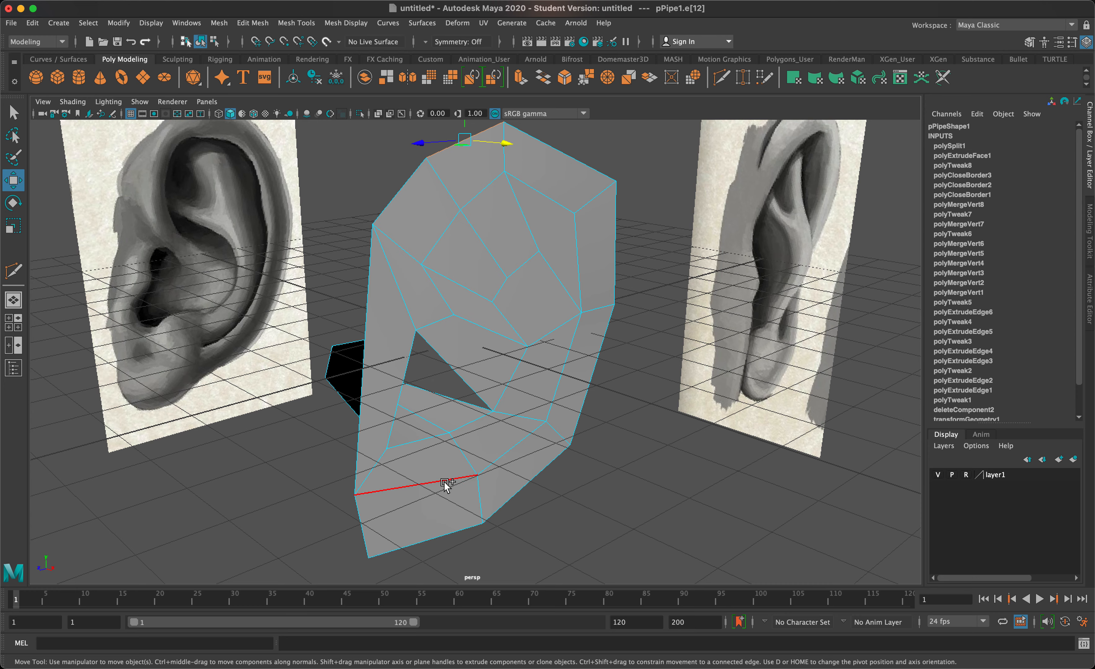
pyautogui.keyDown('shift'); pyautogui.click(441, 522); pyautogui.keyUp('shift')
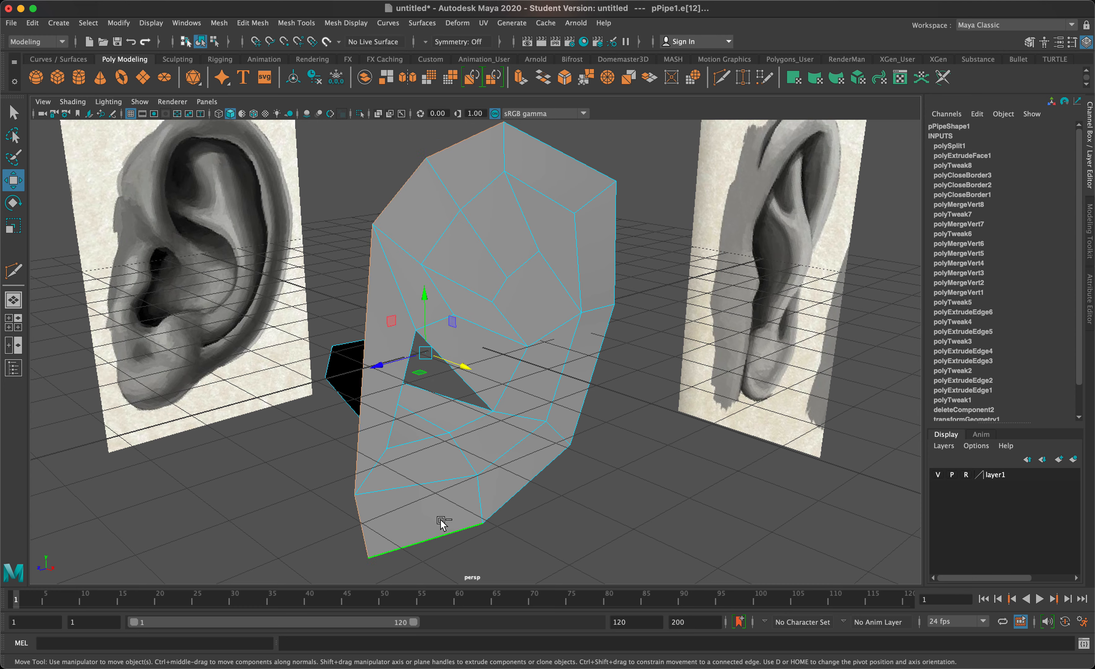
pyautogui.click(411, 542)
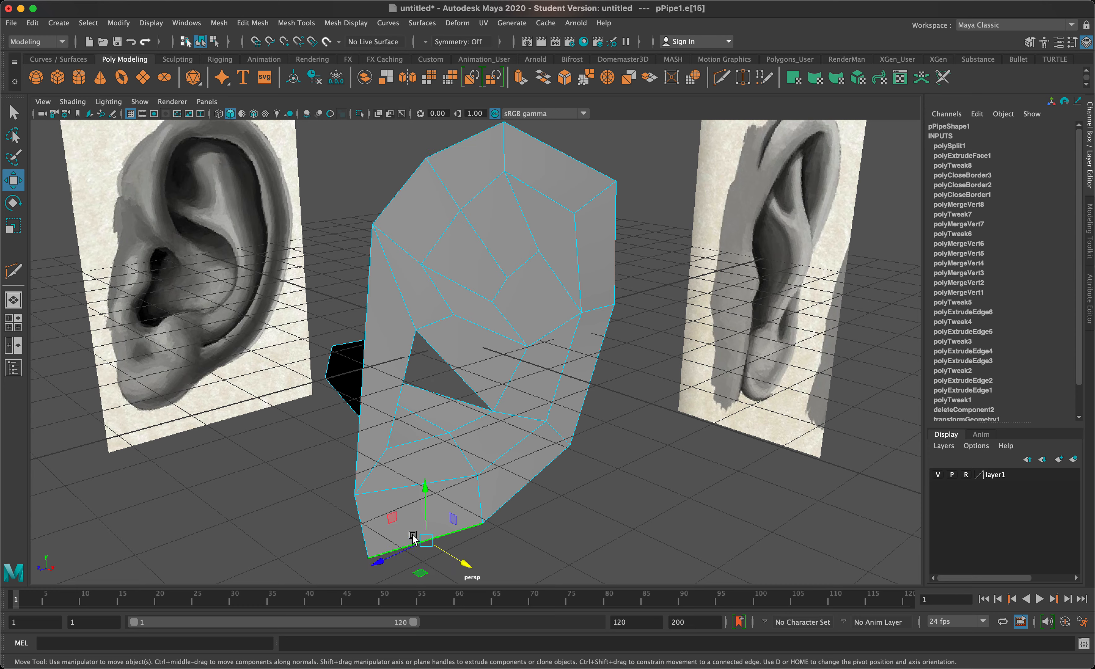
# - Extrude the outer border edges from the ear's top around the back to the lobe, with Local Translate Z −0.512
pyautogui.click(453, 144)
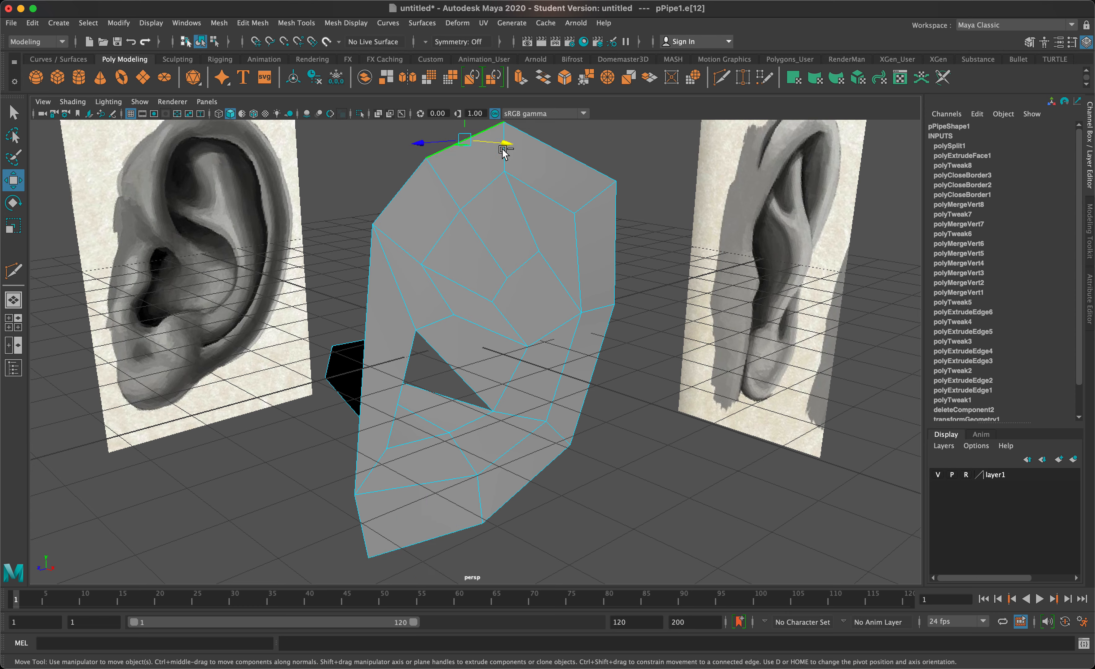
pyautogui.keyDown('shift'); pyautogui.click(535, 147); pyautogui.keyUp('shift')
pyautogui.keyDown('shift'); pyautogui.click(601, 225); pyautogui.keyUp('shift')
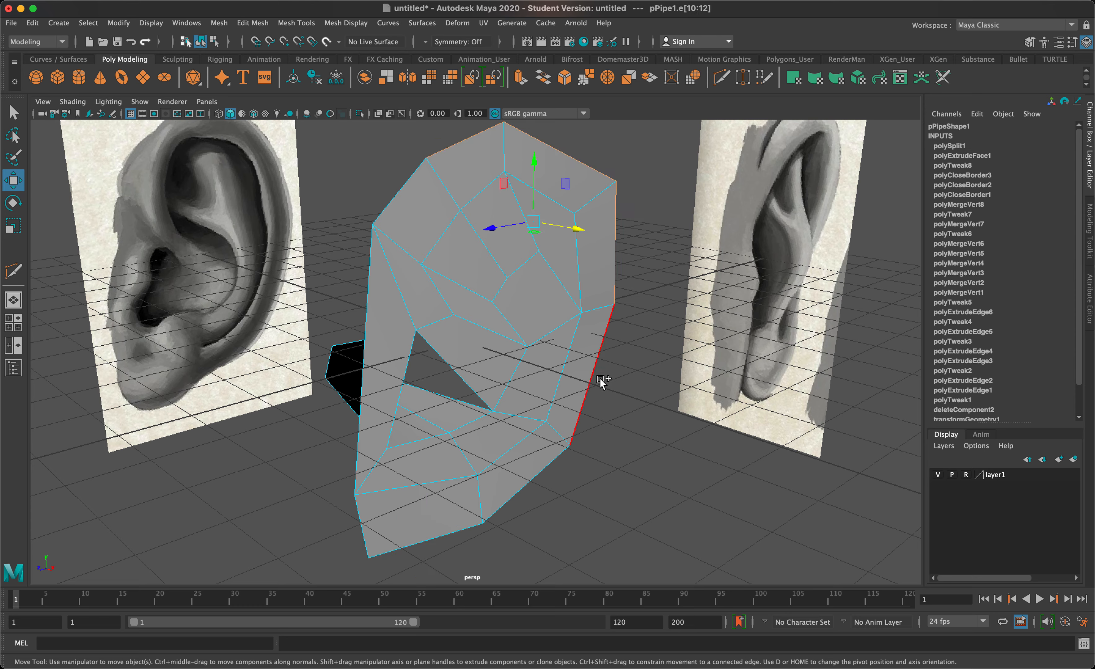
pyautogui.keyDown('shift'); pyautogui.click(600, 379); pyautogui.keyUp('shift')
pyautogui.keyDown('shift'); pyautogui.click(541, 447); pyautogui.keyUp('shift')
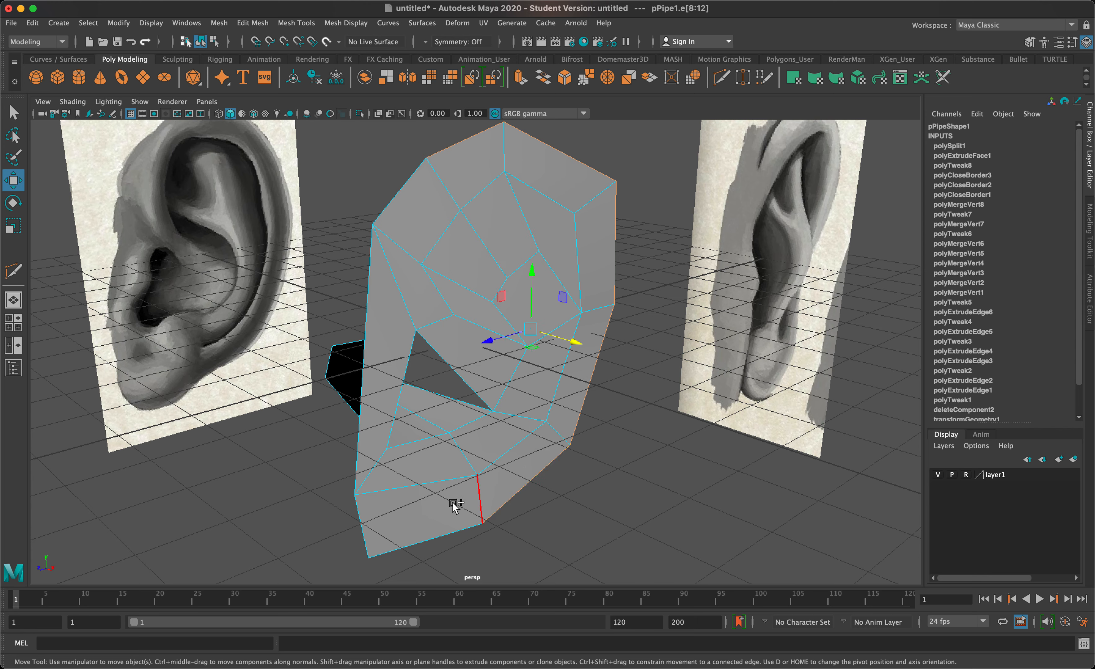
pyautogui.keyDown('shift'); pyautogui.click(436, 520); pyautogui.keyUp('shift')
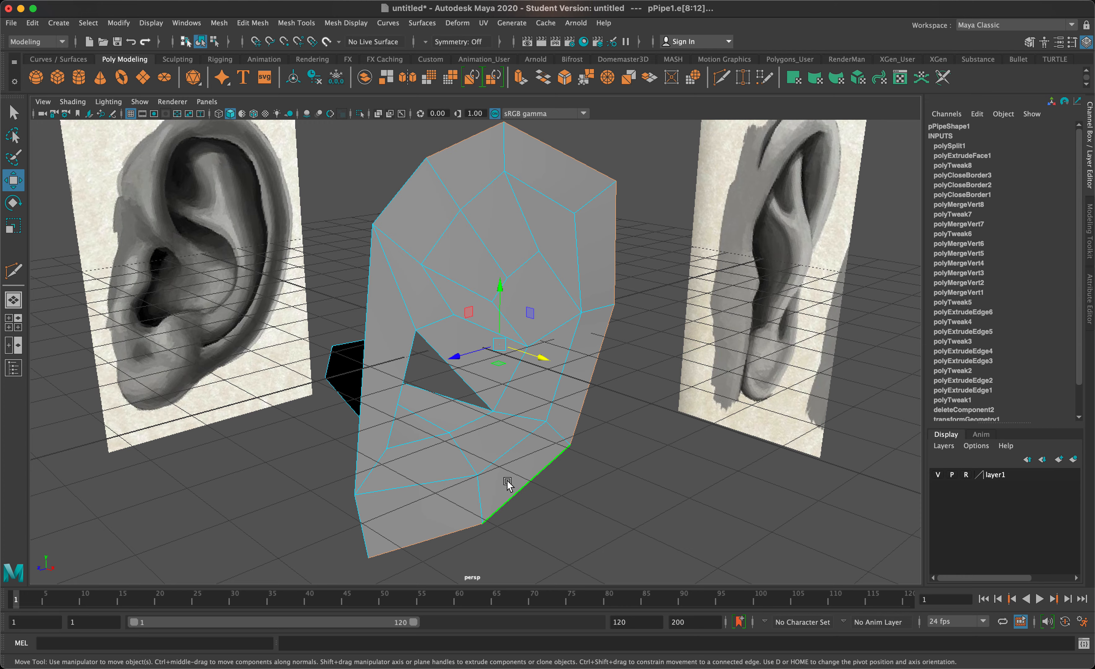
pyautogui.keyDown('alt'); pyautogui.moveTo(509, 477); pyautogui.dragTo(556, 470); pyautogui.keyUp('alt')
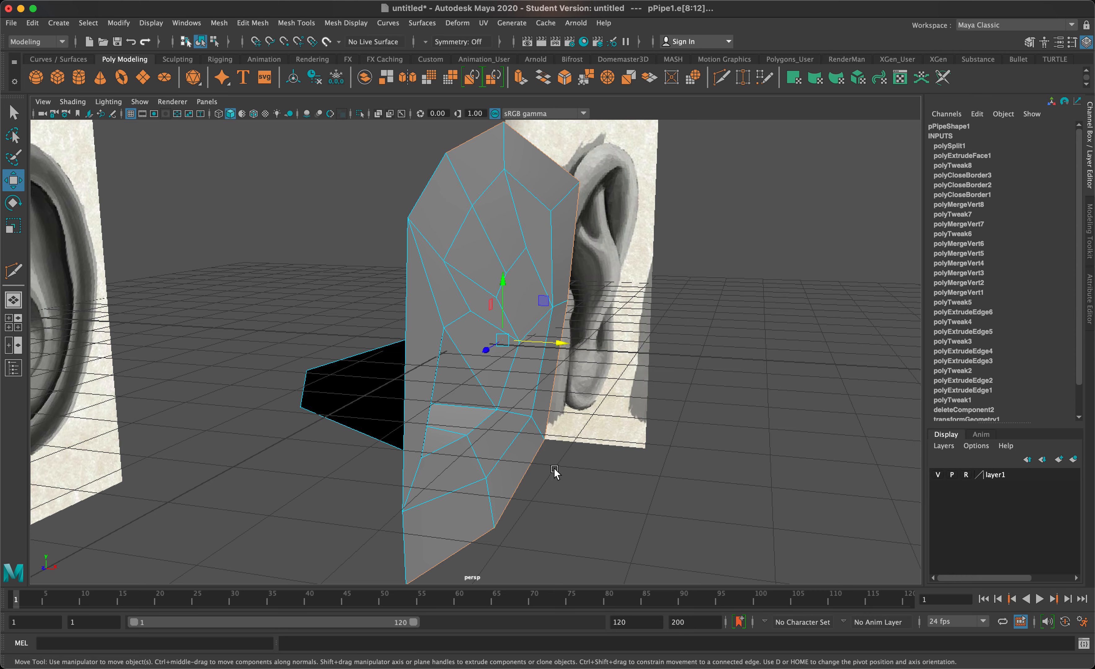
pyautogui.hotkey('ctrl', 'e')
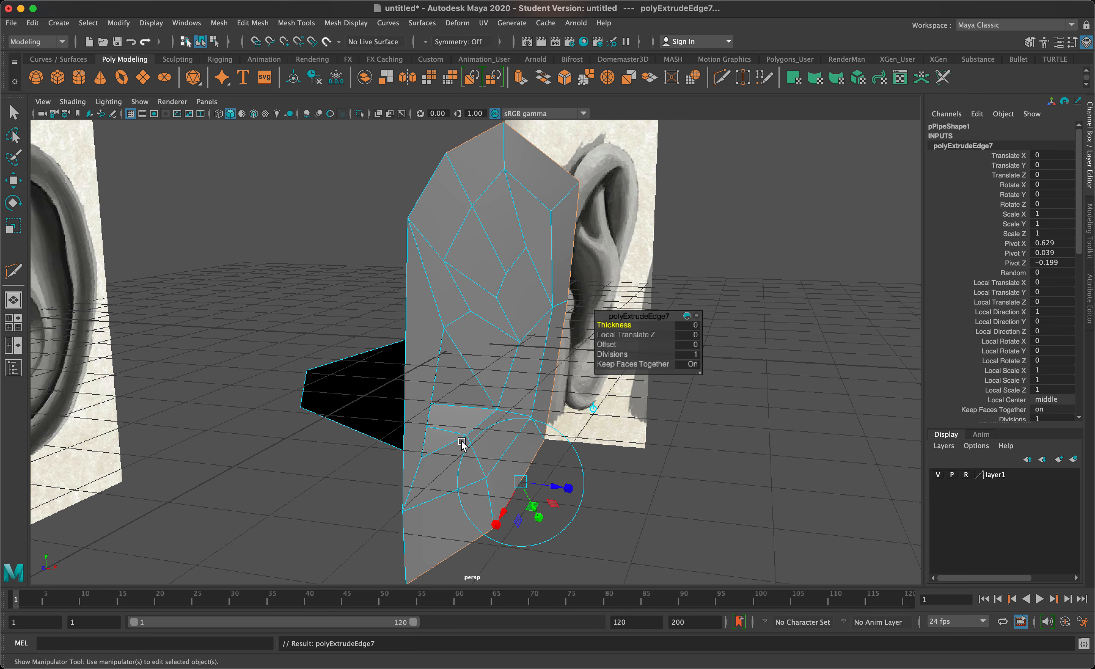
pyautogui.keyDown('alt'); pyautogui.moveTo(483, 464); pyautogui.dragTo(158, 460); pyautogui.keyUp('alt')
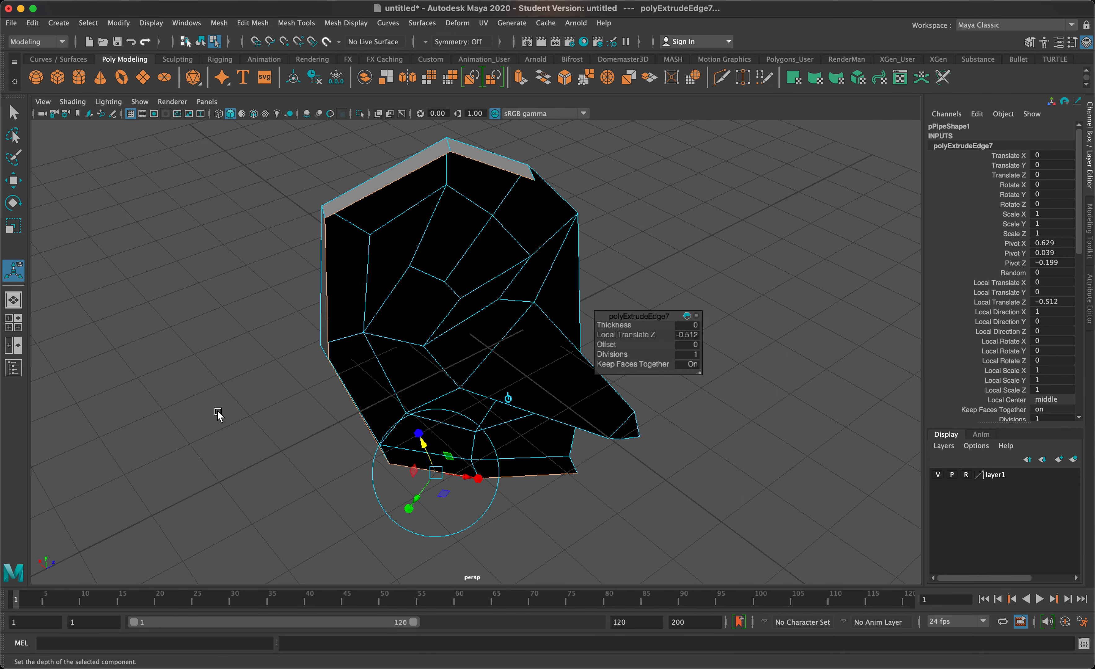
# - Extrude the new rim edges behind the ear a second time
pyautogui.hotkey('ctrl', 'e')
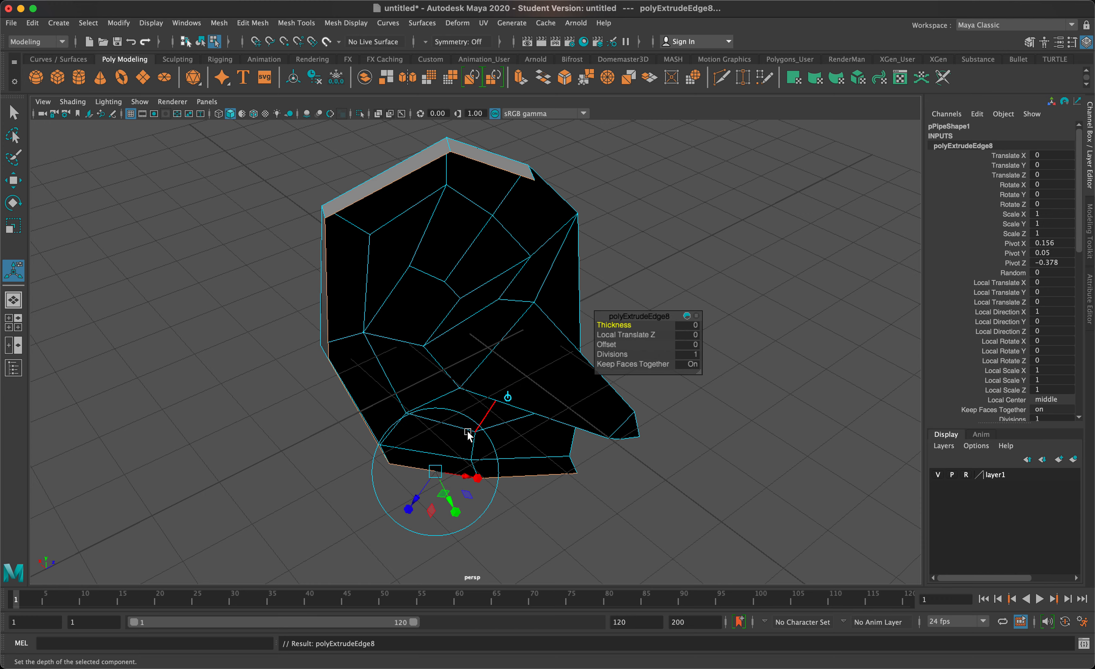
pyautogui.keyDown('alt'); pyautogui.moveTo(468, 433); pyautogui.dragTo(435, 418); pyautogui.keyUp('alt')
pyautogui.moveTo(406, 526); pyautogui.dragTo(454, 467)
pyautogui.press('z')
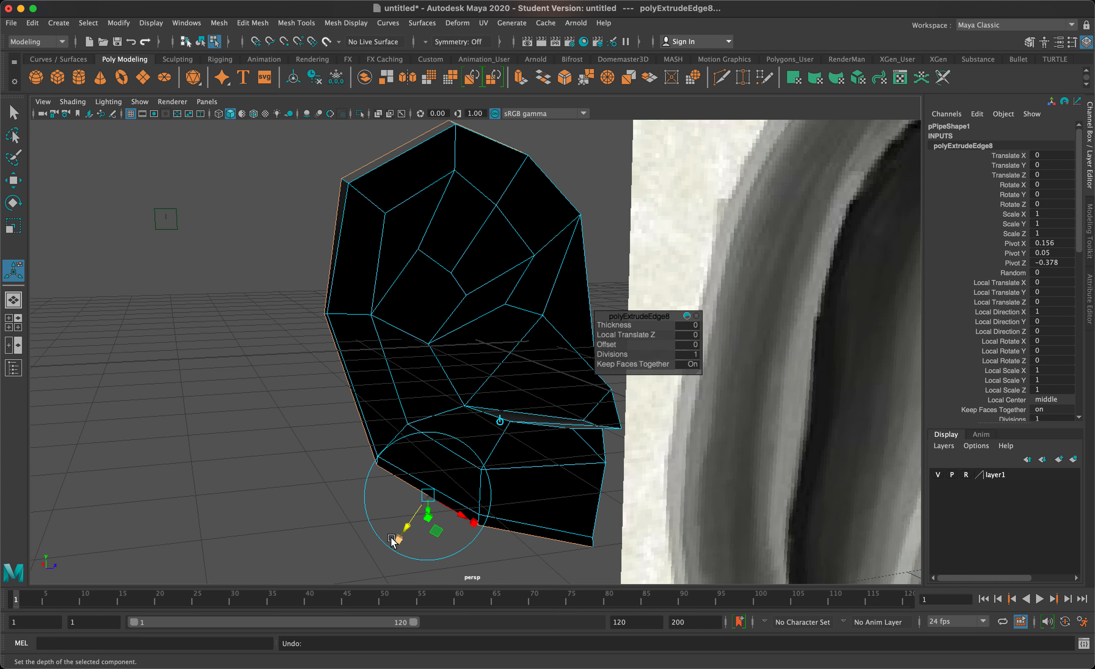
pyautogui.moveTo(396, 539); pyautogui.dragTo(372, 477)
pyautogui.press('z')
# - Scale the extruded rim edges uniformly inward to 0.303 to form the ear's back surface
pyautogui.click(501, 422)
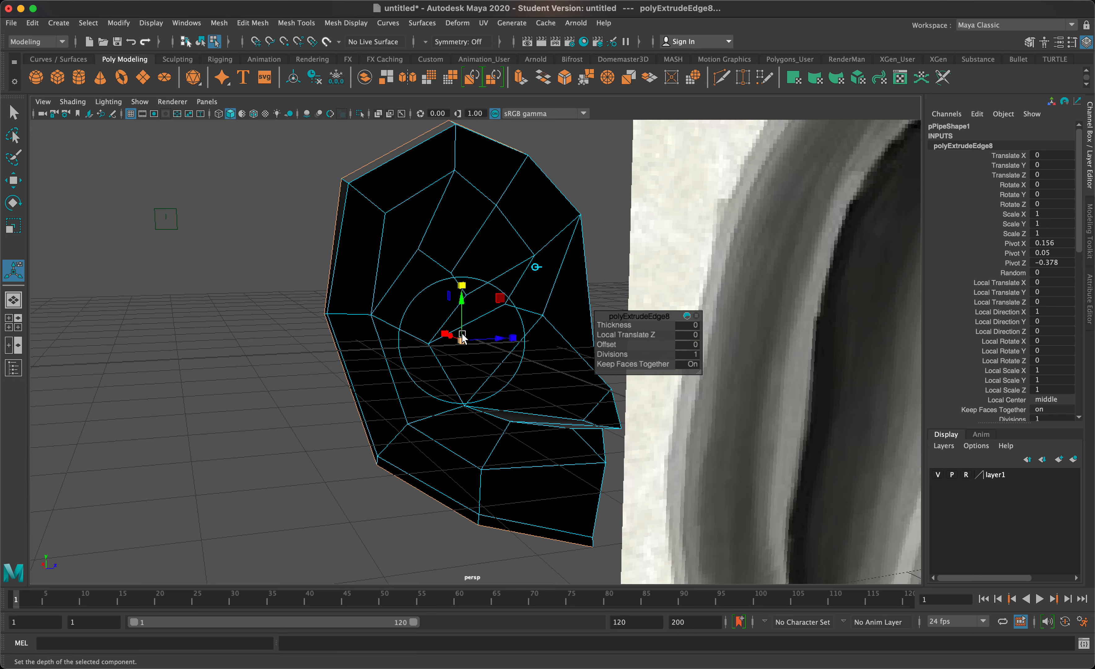
pyautogui.moveTo(462, 339)
pyautogui.mouseDown()
pyautogui.moveTo(452, 323)
pyautogui.moveTo(442, 341)
pyautogui.mouseUp()
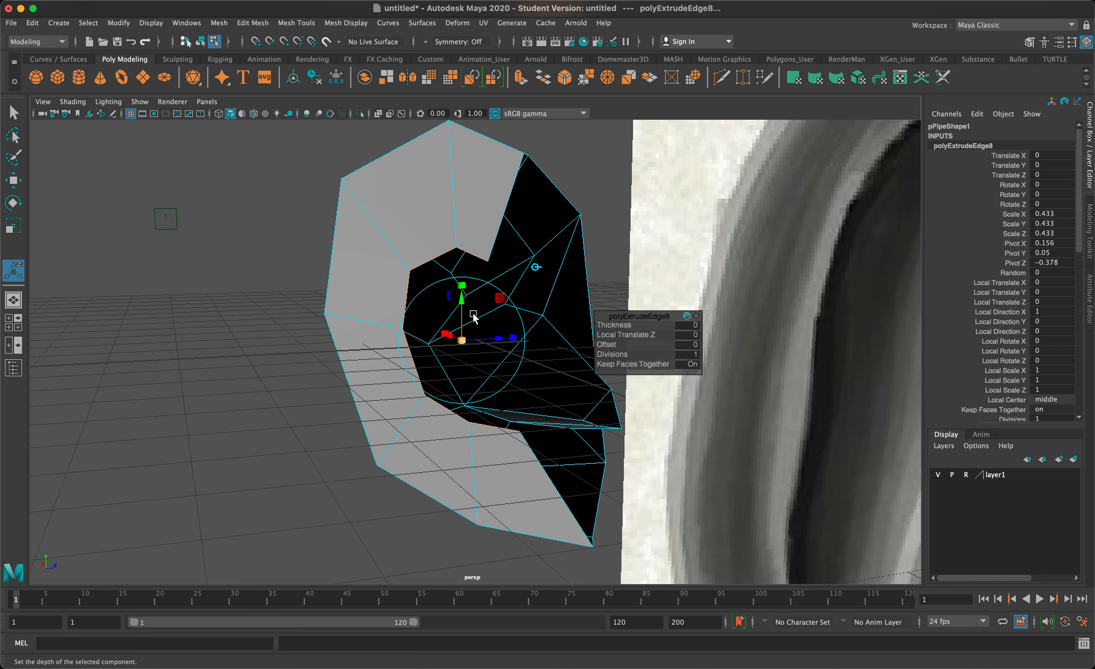
pyautogui.keyDown('alt'); pyautogui.moveTo(511, 298); pyautogui.dragTo(557, 307); pyautogui.keyUp('alt')
pyautogui.moveTo(464, 340); pyautogui.dragTo(537, 384)
# - Move the two upper vertices on the back surface's inner border along X toward the ear shell
pyautogui.press('w')
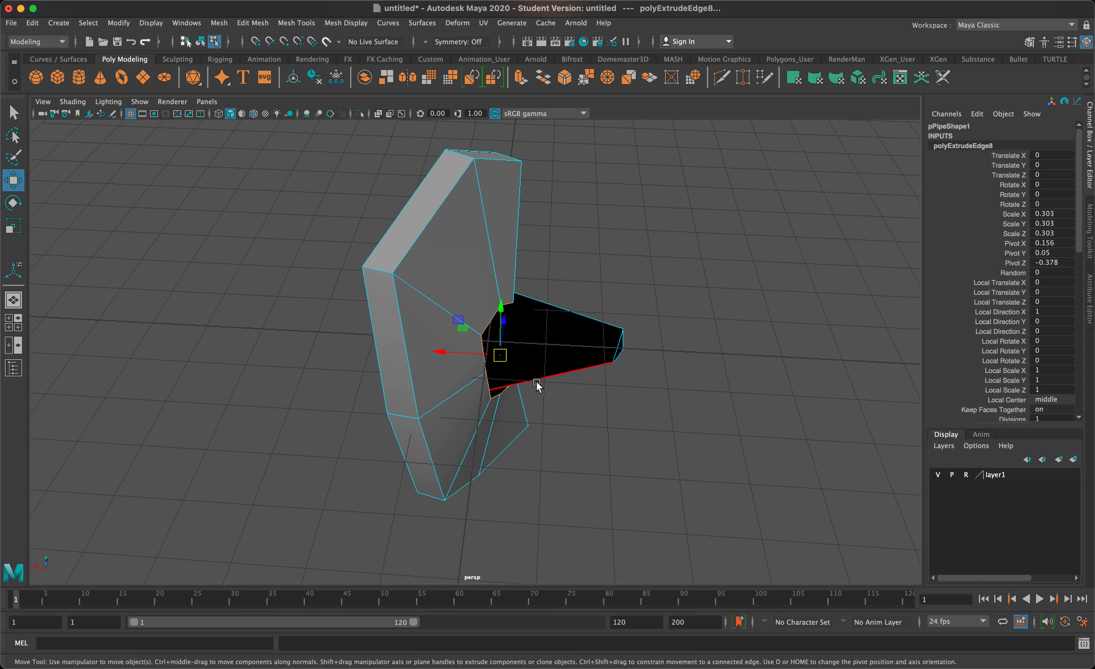
pyautogui.keyDown('alt'); pyautogui.moveTo(633, 428); pyautogui.dragTo(577, 396); pyautogui.keyUp('alt')
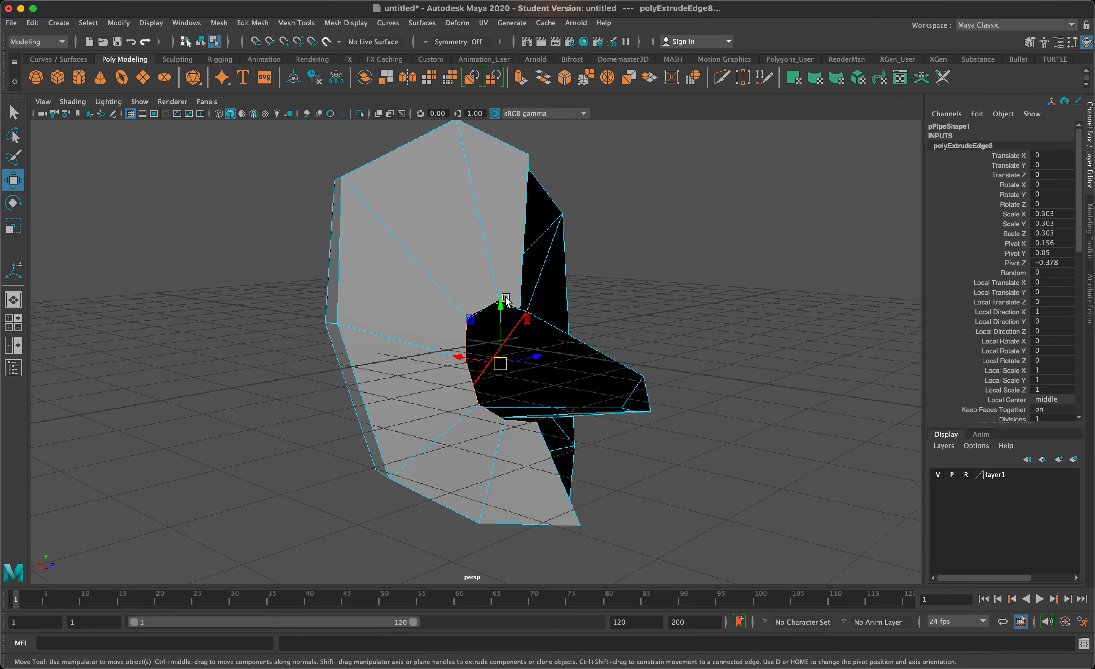
pyautogui.keyDown('alt'); pyautogui.moveTo(556, 388); pyautogui.dragTo(499, 331); pyautogui.keyUp('alt')
pyautogui.press('r')
pyautogui.moveTo(478, 310); pyautogui.dragTo(427, 310, button='right')
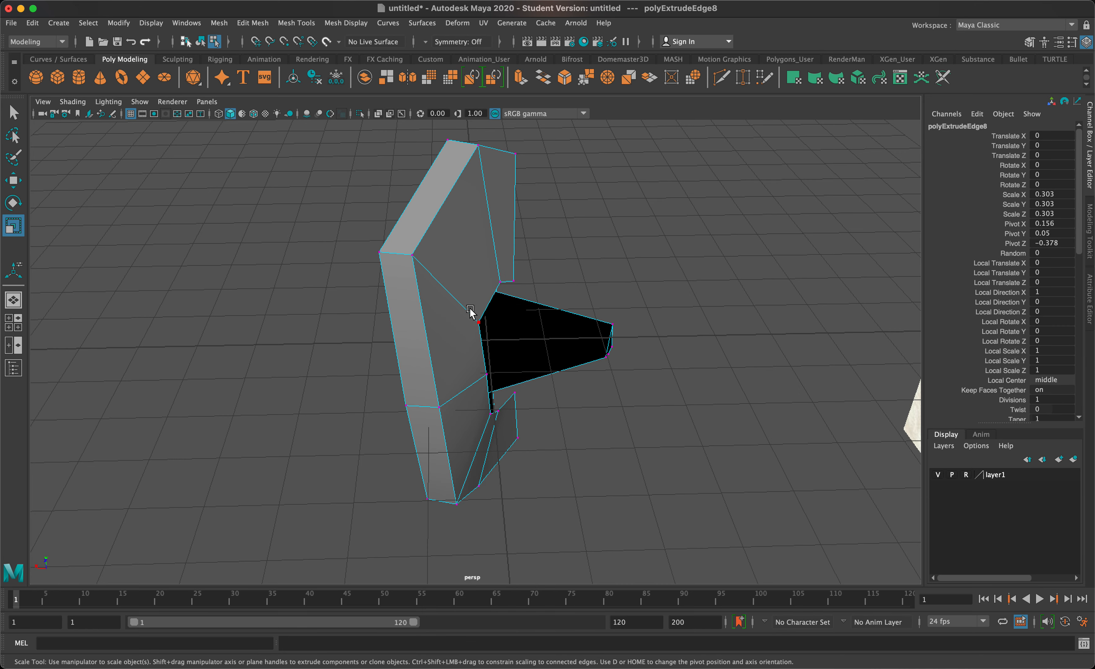
pyautogui.click(478, 322)
pyautogui.click(497, 279)
pyautogui.press('w')
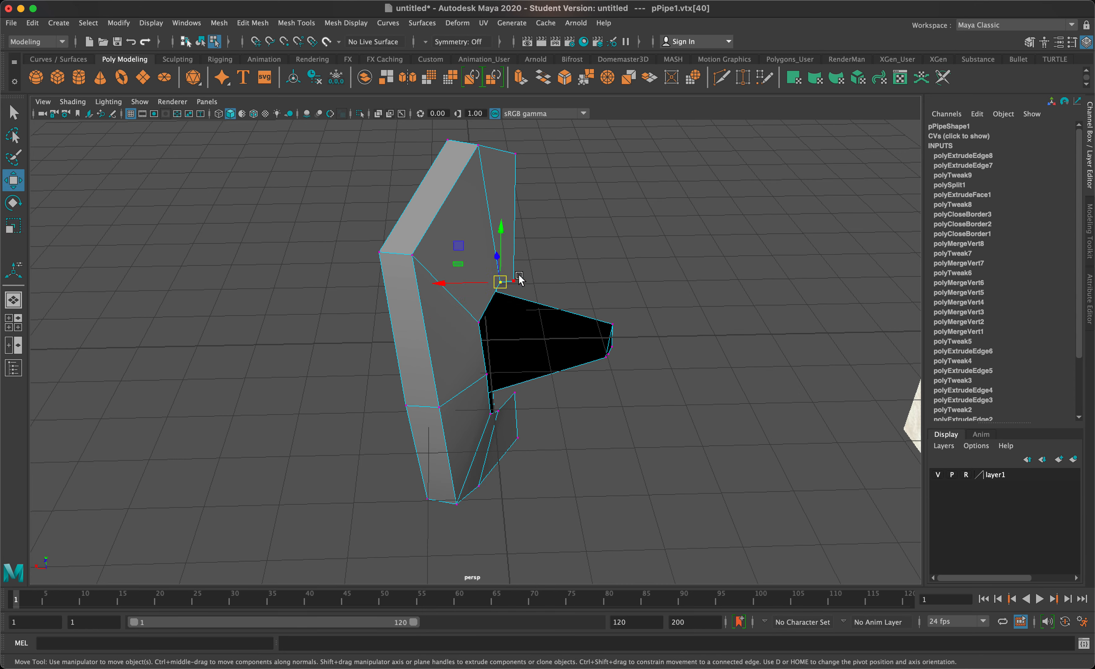
pyautogui.moveTo(470, 282); pyautogui.dragTo(502, 287)
pyautogui.click(513, 280)
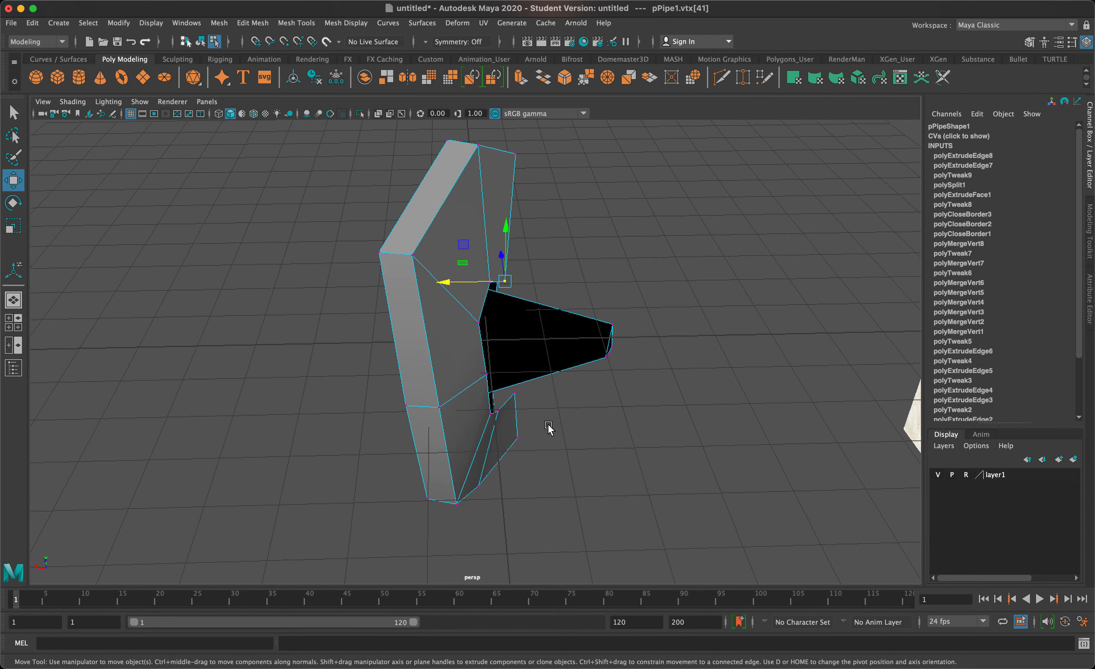
pyautogui.keyDown('alt'); pyautogui.moveTo(548, 440); pyautogui.dragTo(282, 438); pyautogui.keyUp('alt')
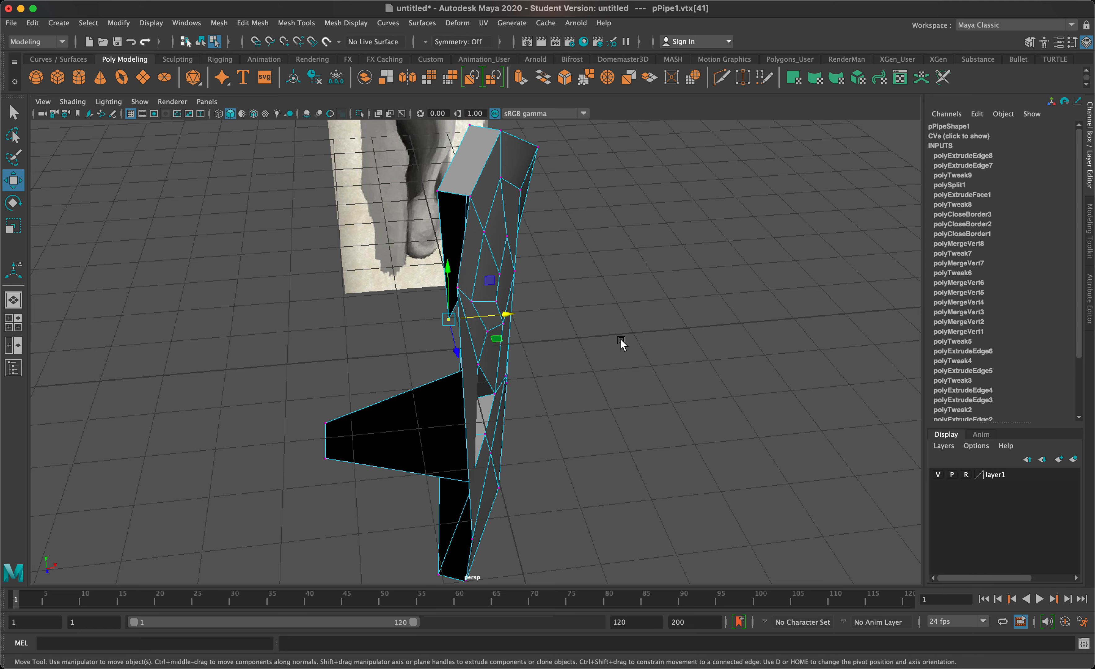
# - Extrude the mesh's whole open border loop with Translate X −0.356 and Translate Z 0.314
pyautogui.click(524, 346)
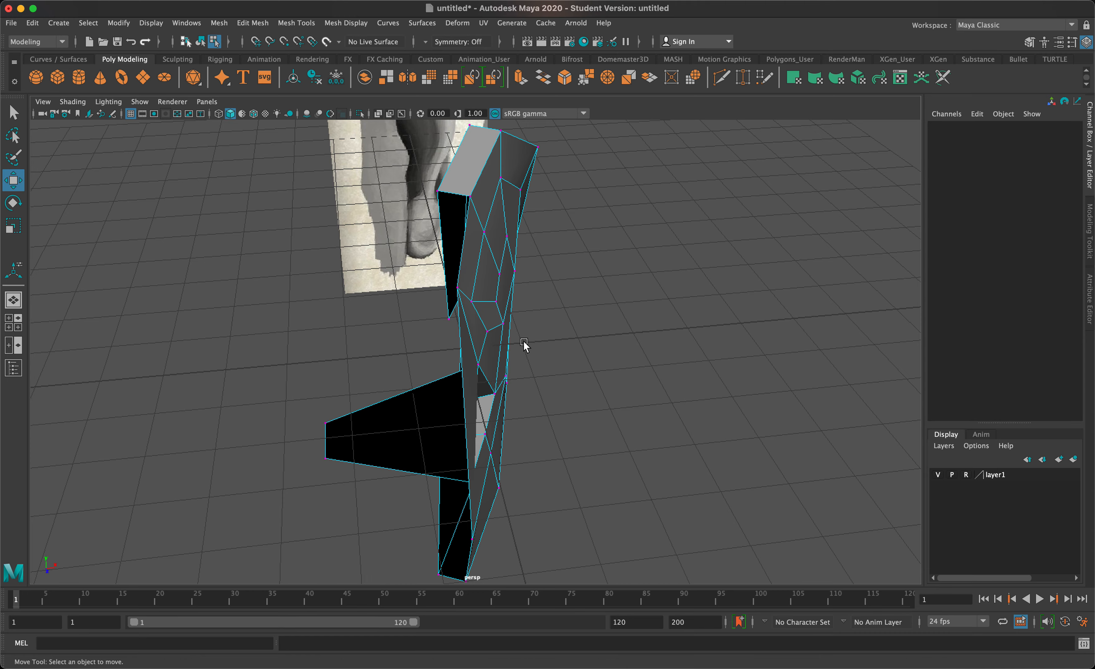
pyautogui.keyDown('alt'); pyautogui.moveTo(520, 352); pyautogui.dragTo(606, 345); pyautogui.keyUp('alt')
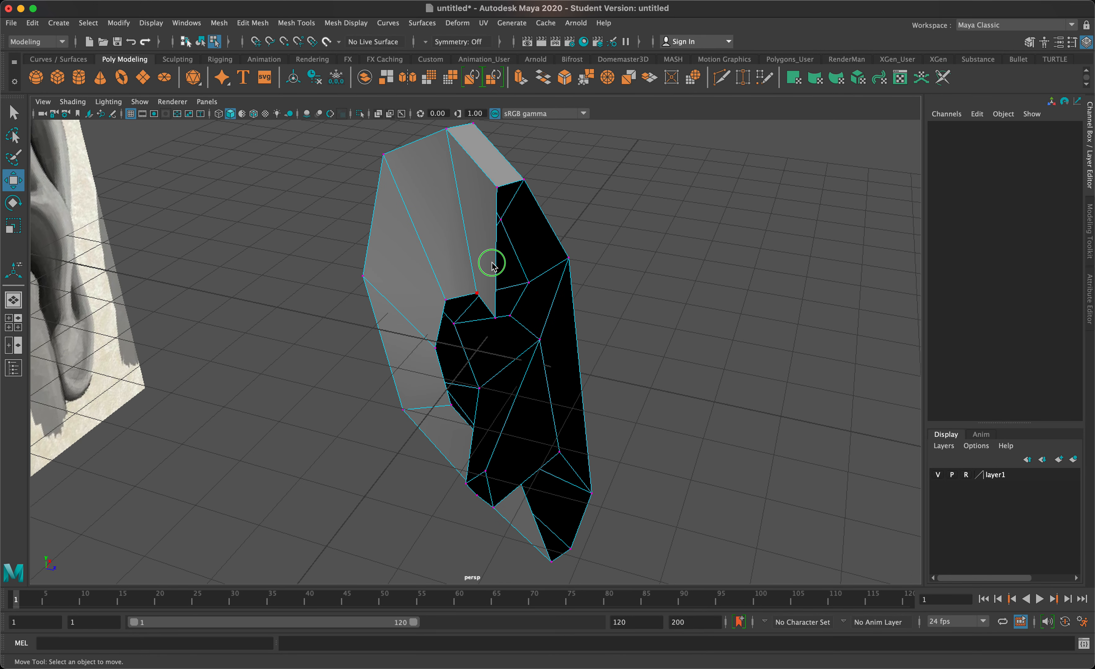
pyautogui.moveTo(489, 261); pyautogui.dragTo(490, 233, button='right')
pyautogui.click(495, 252)
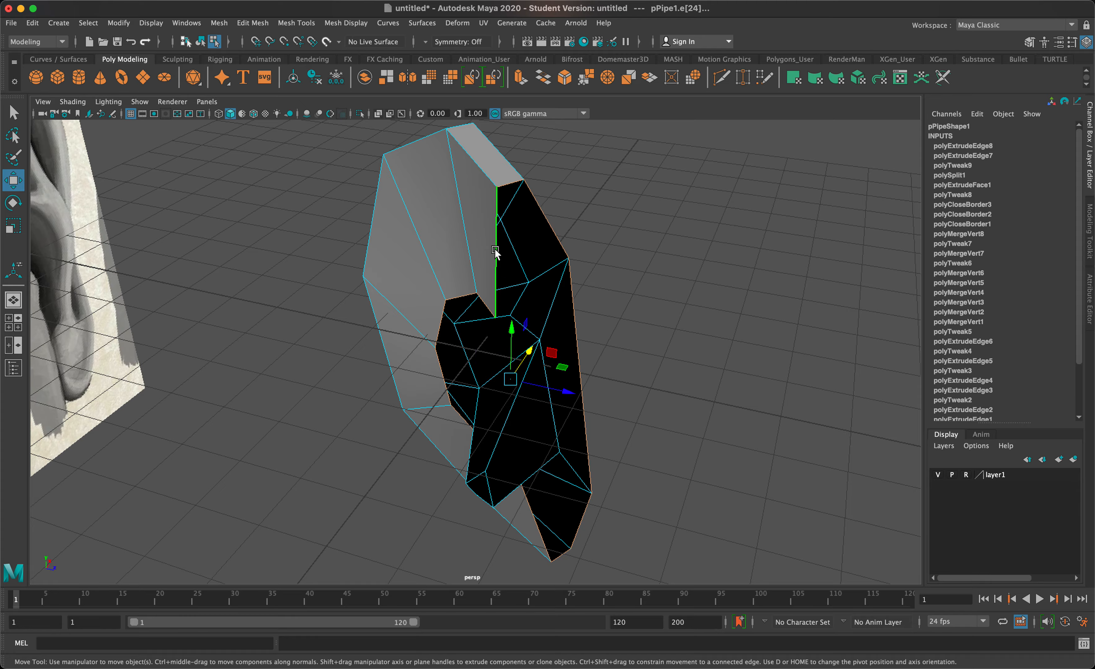
pyautogui.keyDown('alt'); pyautogui.moveTo(501, 272); pyautogui.dragTo(555, 329); pyautogui.keyUp('alt')
pyautogui.hotkey('ctrl', 'e')
pyautogui.click(669, 416)
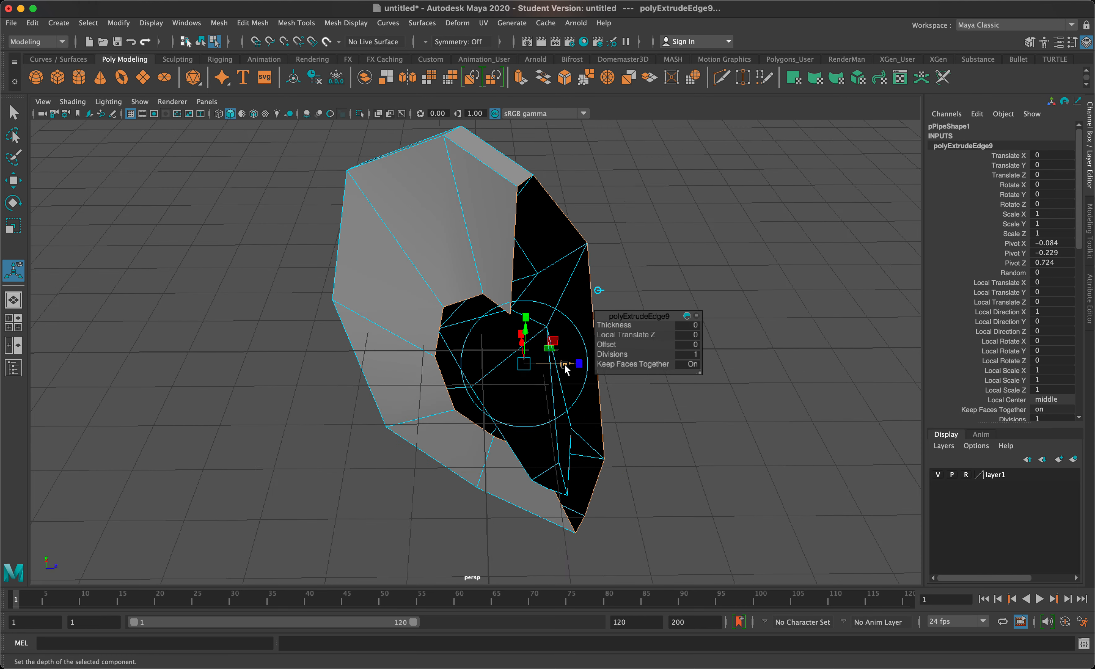
pyautogui.moveTo(565, 365); pyautogui.dragTo(513, 359)
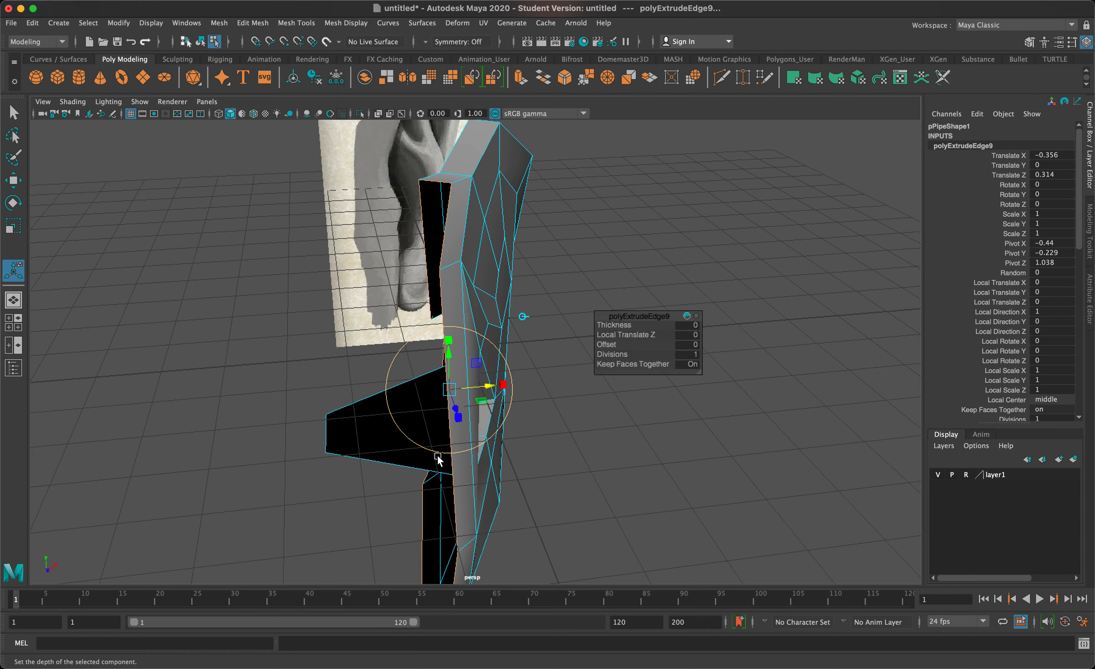
pyautogui.keyDown('alt'); pyautogui.moveTo(498, 447); pyautogui.dragTo(519, 418); pyautogui.keyUp('alt')
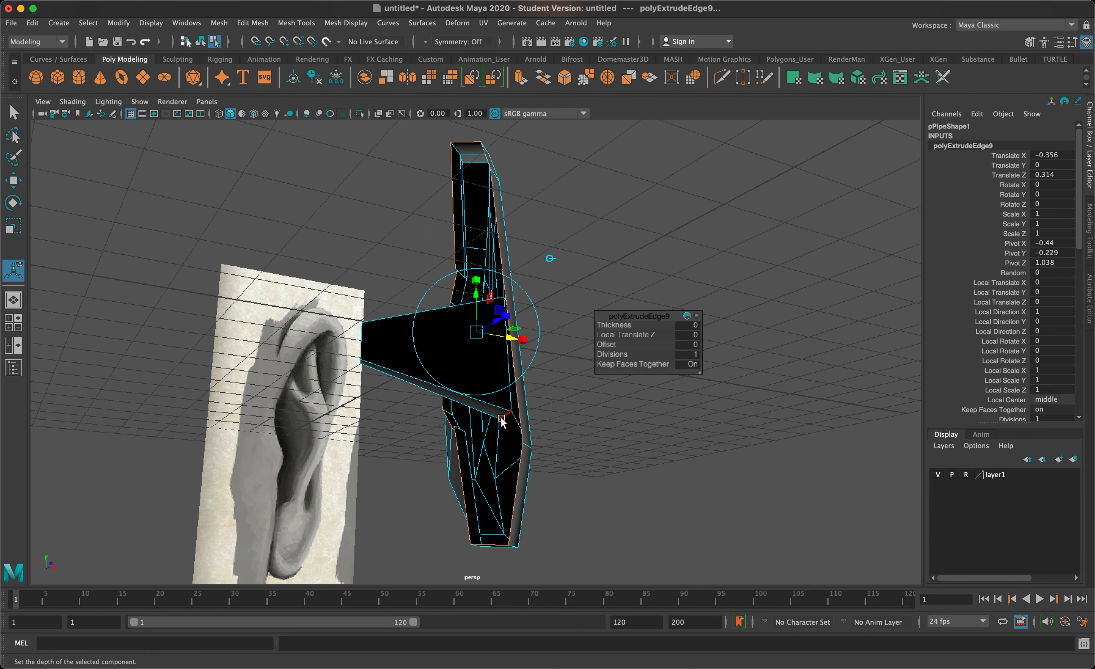
# - Reposition individual vertices around the gap in the newly extruded back border along X and Y
pyautogui.moveTo(513, 335); pyautogui.dragTo(469, 338, button='right')
pyautogui.keyDown('alt'); pyautogui.moveTo(459, 420); pyautogui.dragTo(696, 485); pyautogui.keyUp('alt')
pyautogui.click(457, 442)
pyautogui.press('w')
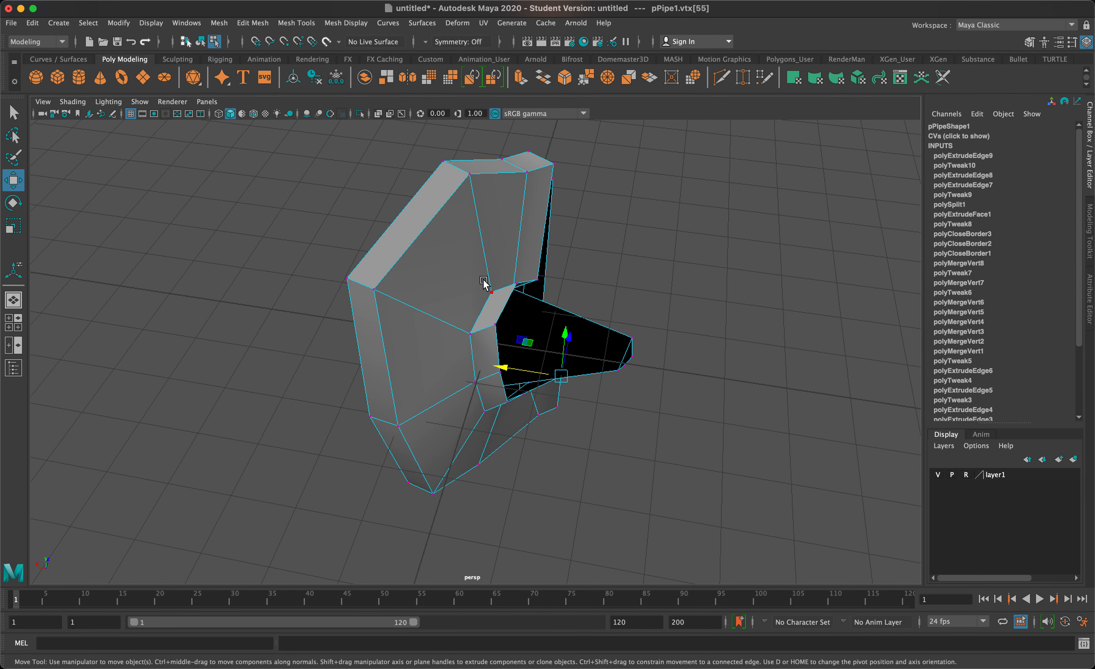
pyautogui.click(539, 283)
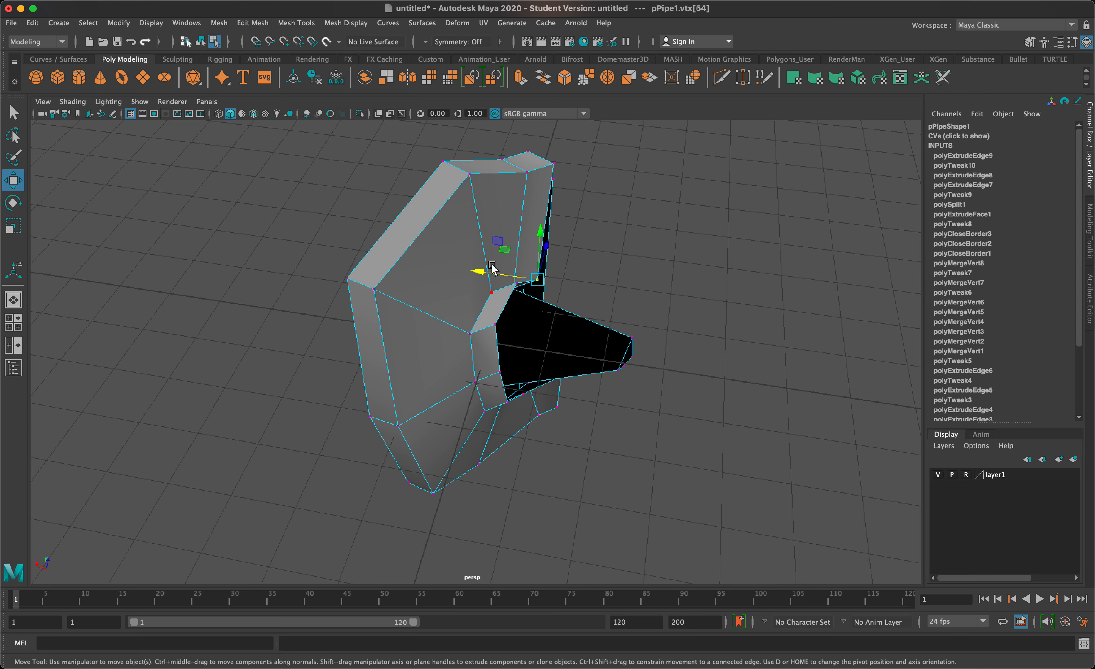
pyautogui.click(507, 279)
pyautogui.click(539, 282)
pyautogui.moveTo(519, 278); pyautogui.dragTo(349, 269)
pyautogui.click(519, 297)
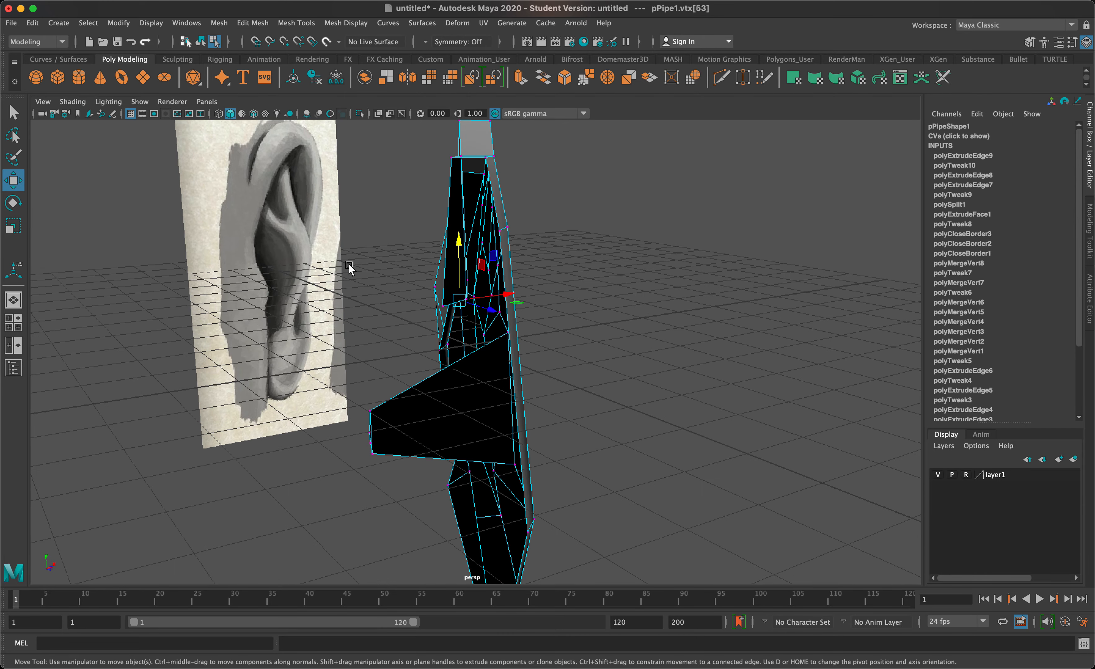
pyautogui.moveTo(428, 332)
pyautogui.keyDown('alt'); pyautogui.mouseDown()
pyautogui.moveTo(532, 335)
pyautogui.moveTo(541, 349)
pyautogui.moveTo(560, 340)
pyautogui.moveTo(459, 325)
pyautogui.moveTo(433, 337)
pyautogui.mouseUp(); pyautogui.keyUp('alt')
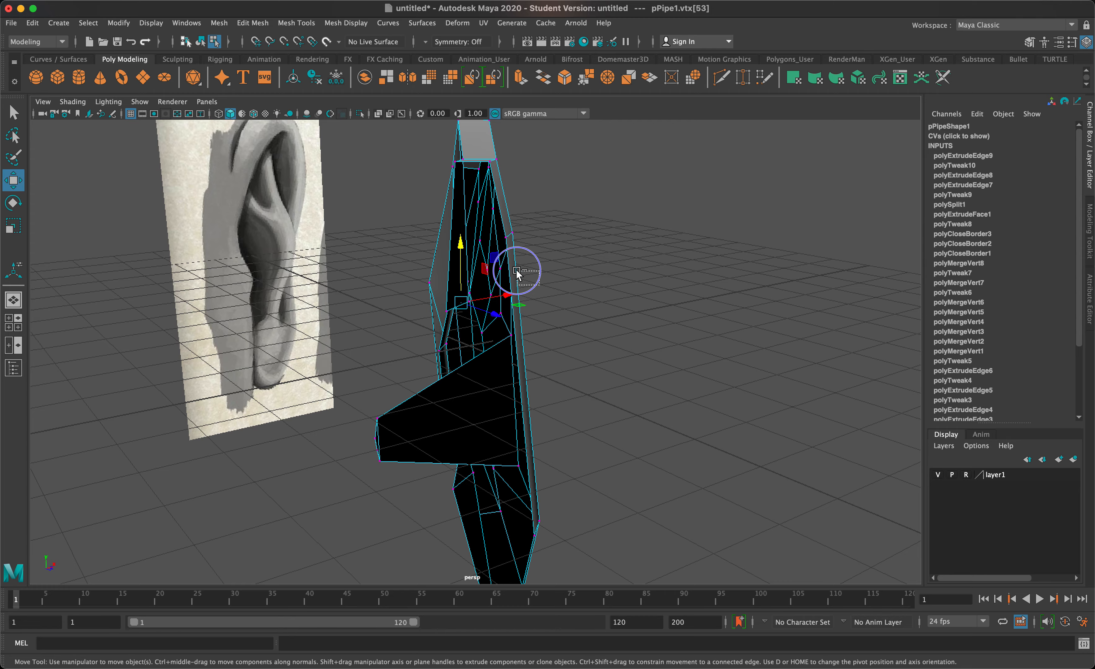
# - Adjust the vertices along the back border at the lower end of the earlobe
pyautogui.keyDown('alt'); pyautogui.moveTo(627, 355); pyautogui.dragTo(542, 322); pyautogui.keyUp('alt')
pyautogui.keyDown('alt'); pyautogui.moveTo(421, 438); pyautogui.dragTo(476, 429); pyautogui.keyUp('alt')
pyautogui.click(443, 472)
pyautogui.click(466, 497)
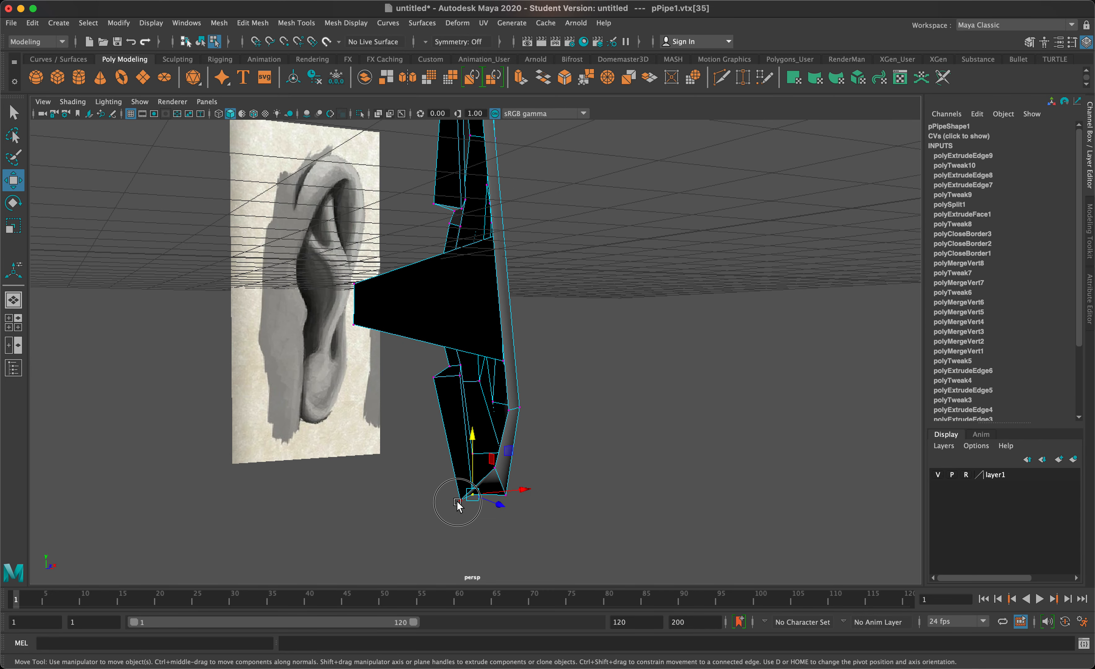
pyautogui.moveTo(458, 498); pyautogui.dragTo(427, 367)
pyautogui.click(451, 433)
# - Check the ear's shape in smooth mesh preview and return to the unsmoothed display
pyautogui.press('3')
pyautogui.keyDown('alt'); pyautogui.moveTo(576, 455); pyautogui.dragTo(552, 464); pyautogui.keyUp('alt')
pyautogui.press('1')
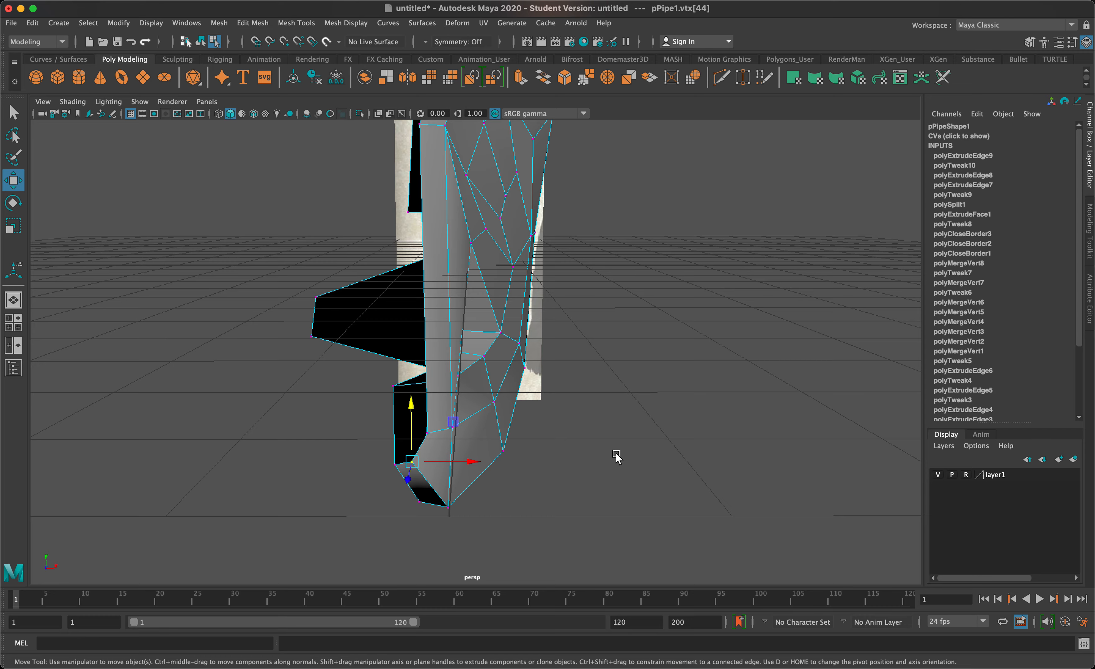
# - Reposition the vertices along the upper part of the inner opening on the back of the ear to round its edge
pyautogui.keyDown('alt'); pyautogui.moveTo(616, 456); pyautogui.dragTo(645, 432); pyautogui.keyUp('alt')
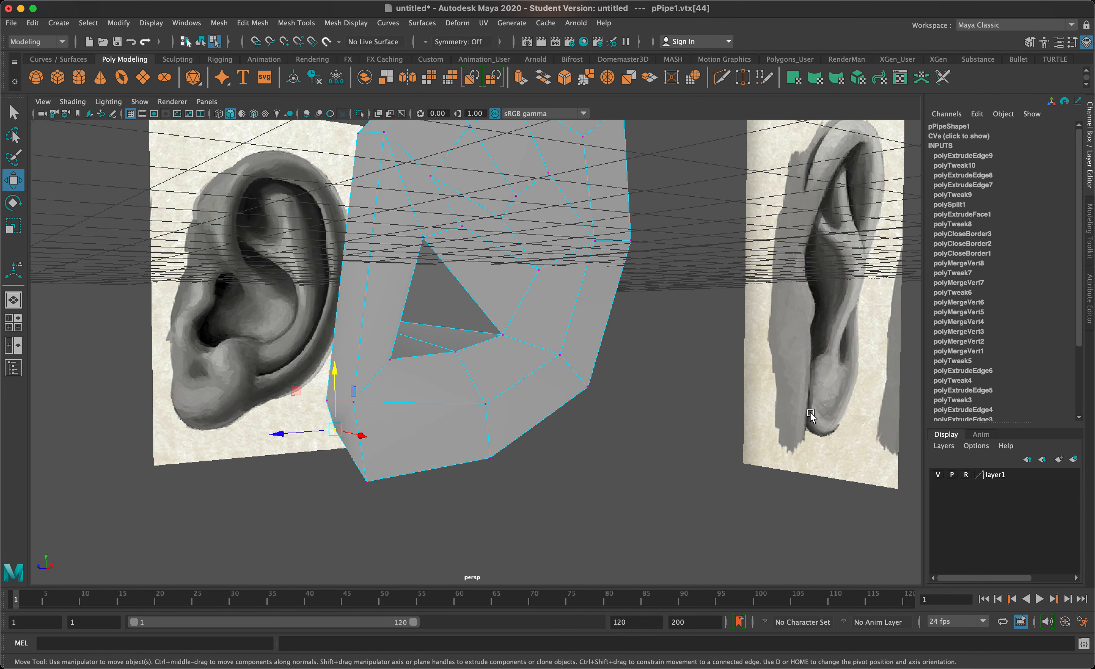
pyautogui.keyDown('alt'); pyautogui.moveTo(529, 427); pyautogui.dragTo(637, 431); pyautogui.keyUp('alt')
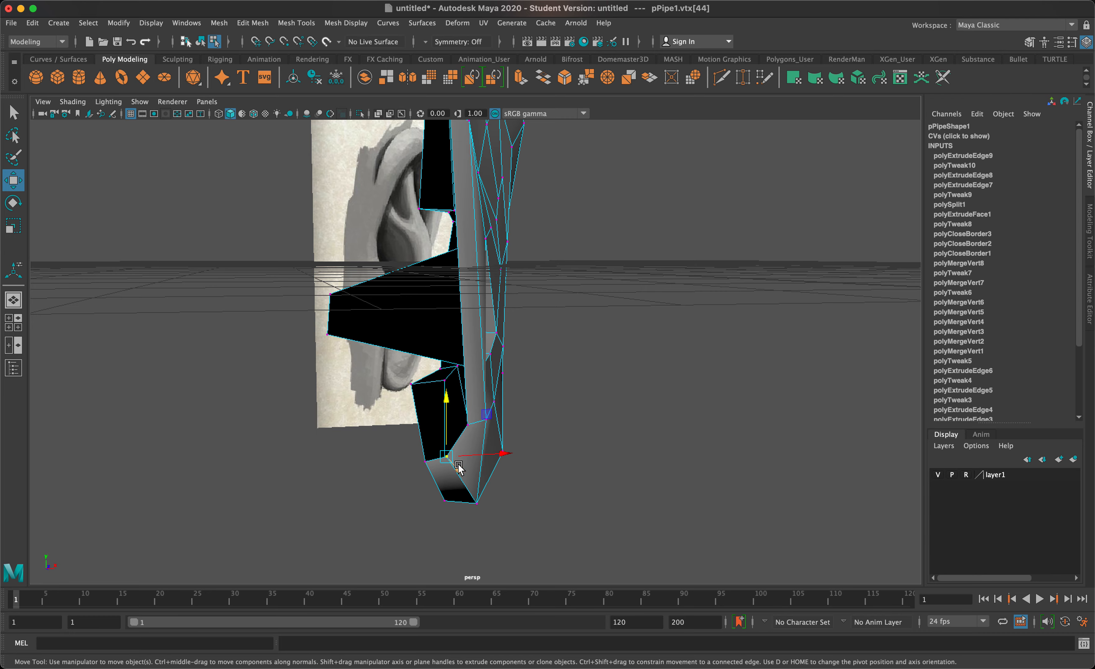
pyautogui.keyDown('alt'); pyautogui.moveTo(456, 461); pyautogui.dragTo(661, 482); pyautogui.keyUp('alt')
pyautogui.click(515, 223)
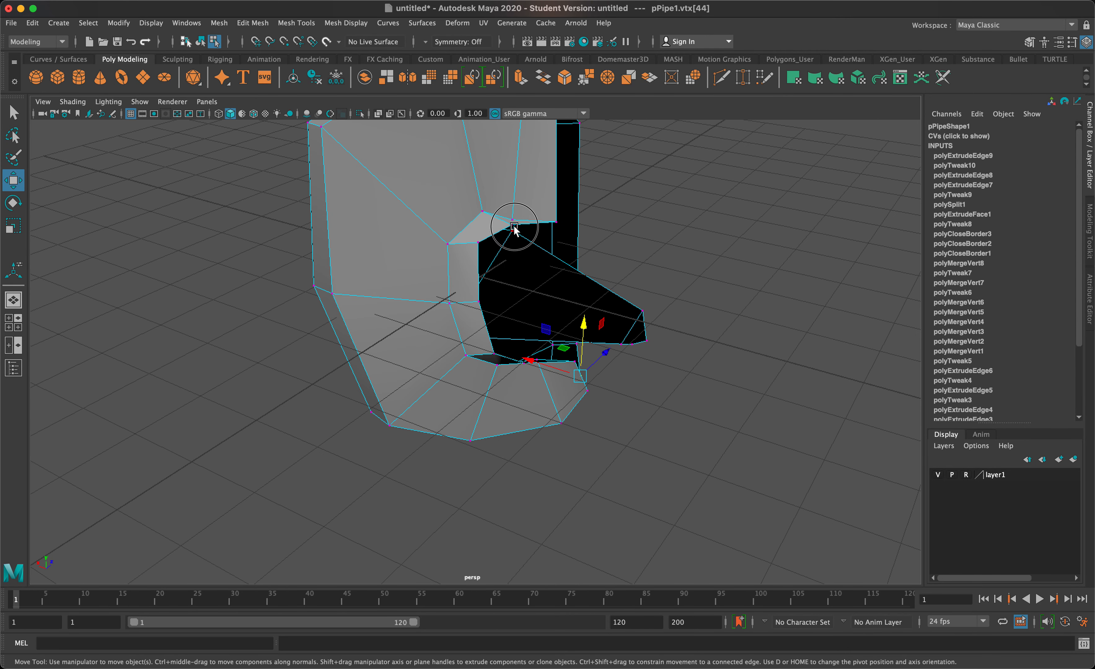
pyautogui.moveTo(517, 193)
pyautogui.mouseDown()
pyautogui.moveTo(516, 178)
pyautogui.moveTo(515, 191)
pyautogui.mouseUp()
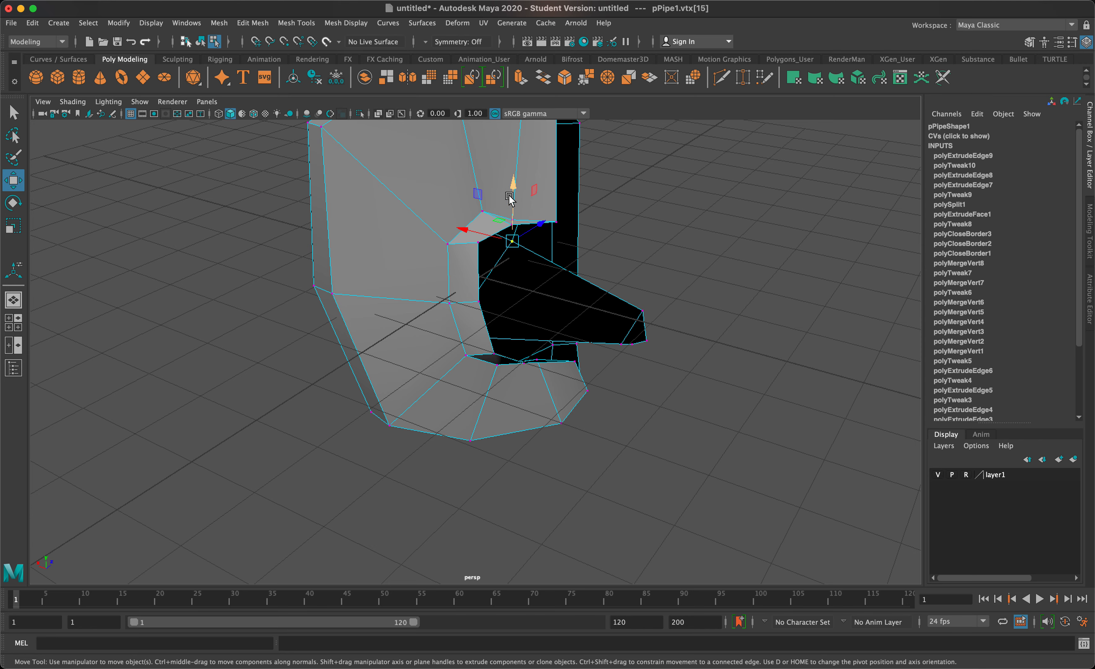
pyautogui.click(478, 242)
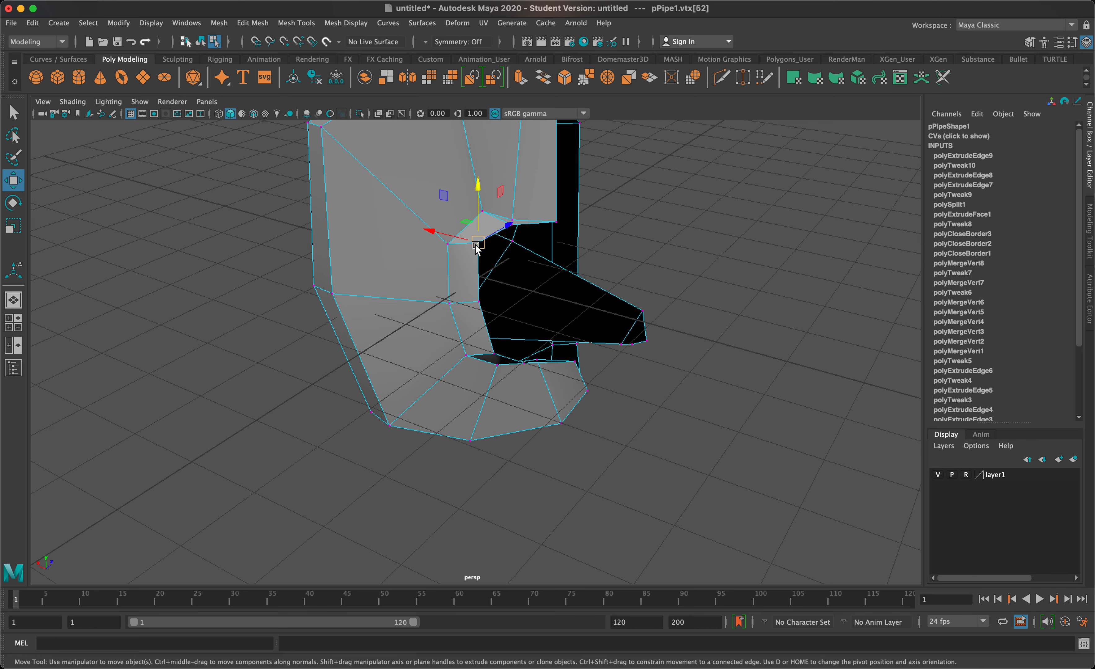
pyautogui.moveTo(478, 242); pyautogui.dragTo(472, 281)
pyautogui.click(460, 278)
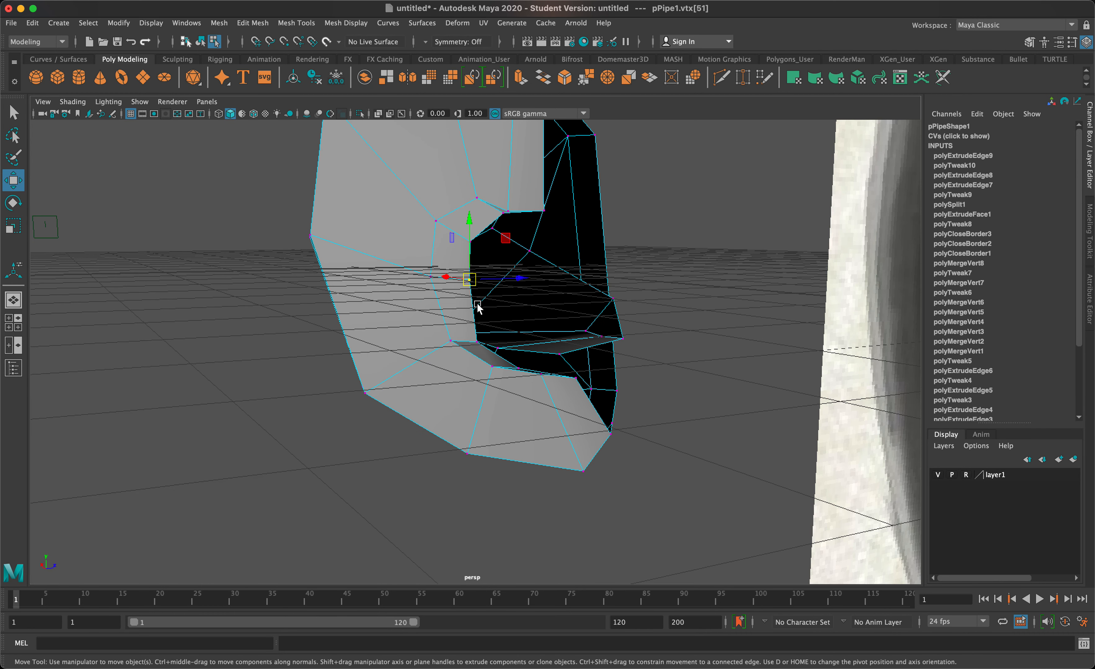
# - Move the lower vertices of the back's inner opening inward and upward to continue its curved edge
pyautogui.click(479, 339)
pyautogui.moveTo(478, 341); pyautogui.dragTo(521, 337)
pyautogui.click(519, 367)
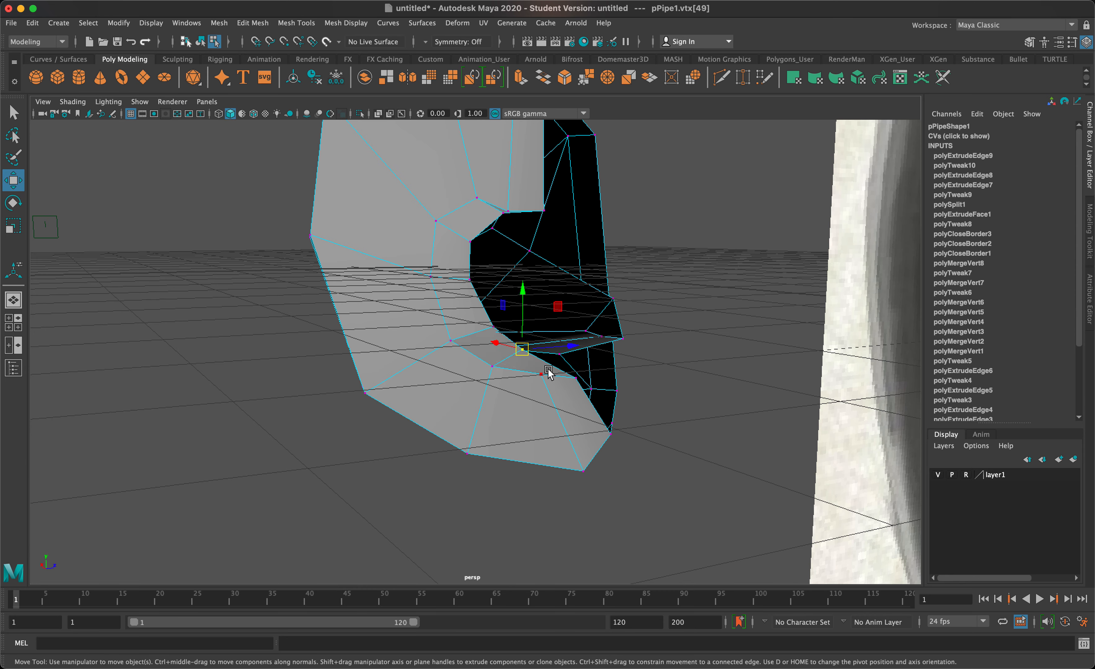
pyautogui.click(569, 377)
pyautogui.moveTo(570, 369); pyautogui.dragTo(570, 354)
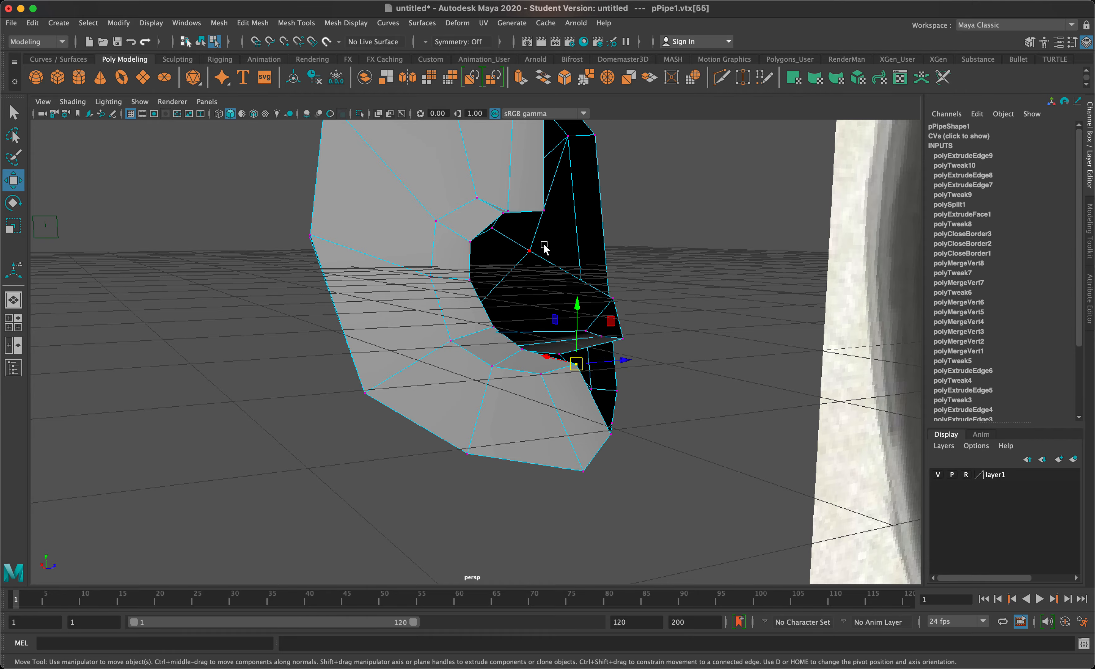
# - Lower the two back border vertices near the ear's upper front end and check the shape in smooth mesh preview
pyautogui.keyDown('alt'); pyautogui.moveTo(544, 246); pyautogui.dragTo(473, 455); pyautogui.keyUp('alt')
pyautogui.moveTo(432, 326); pyautogui.dragTo(464, 361)
pyautogui.keyDown('alt'); pyautogui.moveTo(565, 399); pyautogui.dragTo(410, 365); pyautogui.keyUp('alt')
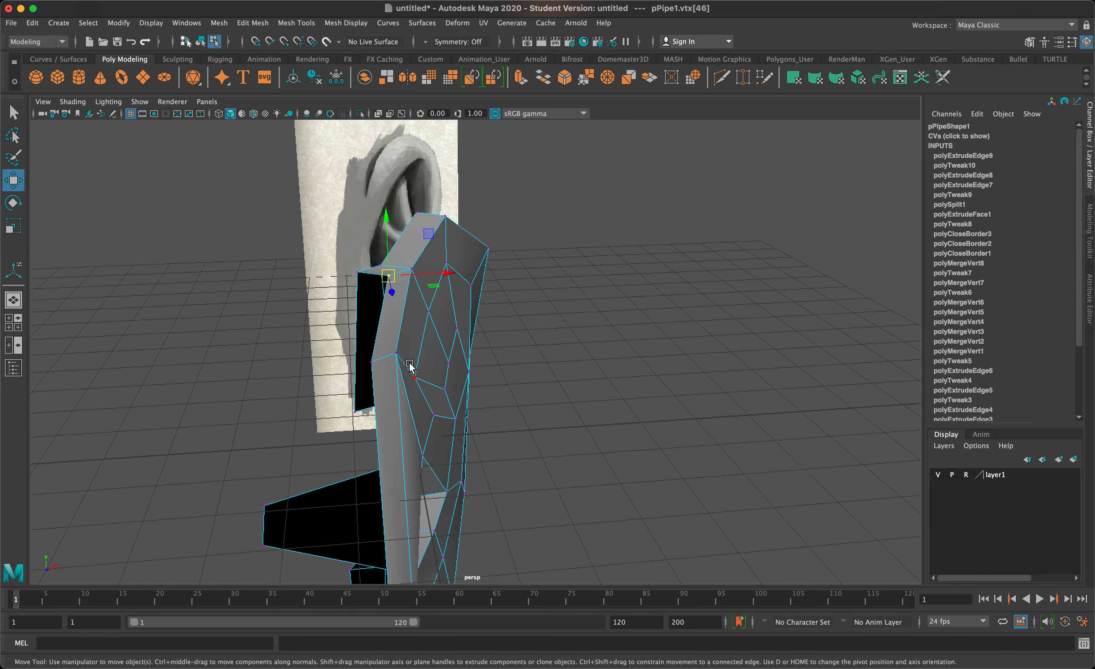
pyautogui.moveTo(385, 279); pyautogui.dragTo(380, 305)
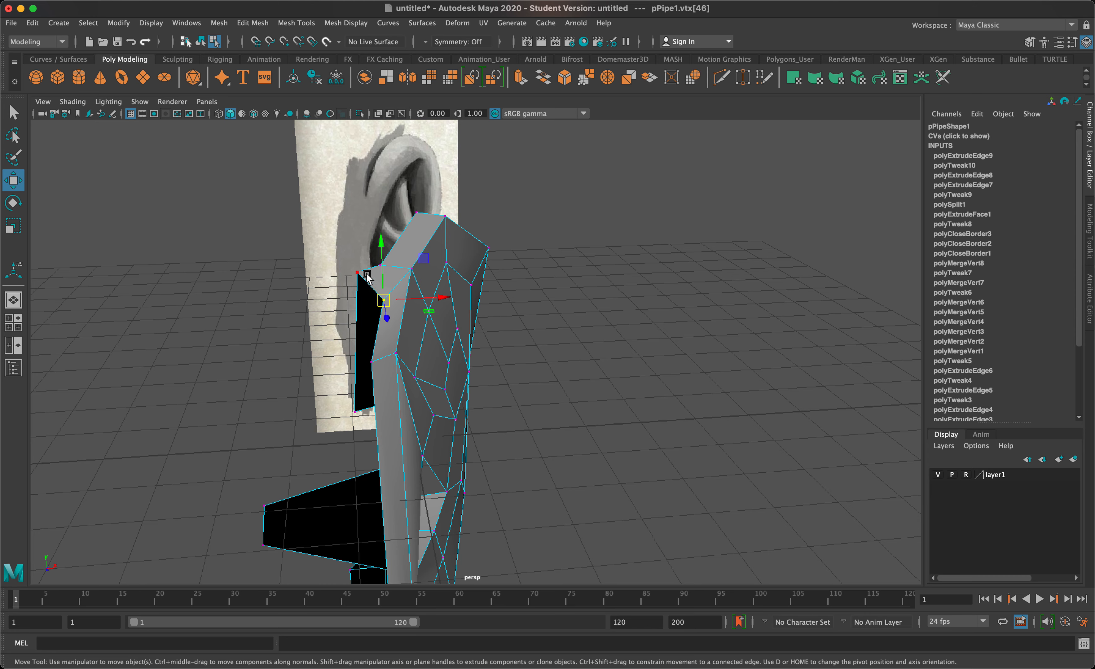
pyautogui.click(360, 272)
pyautogui.moveTo(354, 212); pyautogui.dragTo(355, 259)
pyautogui.press('3')
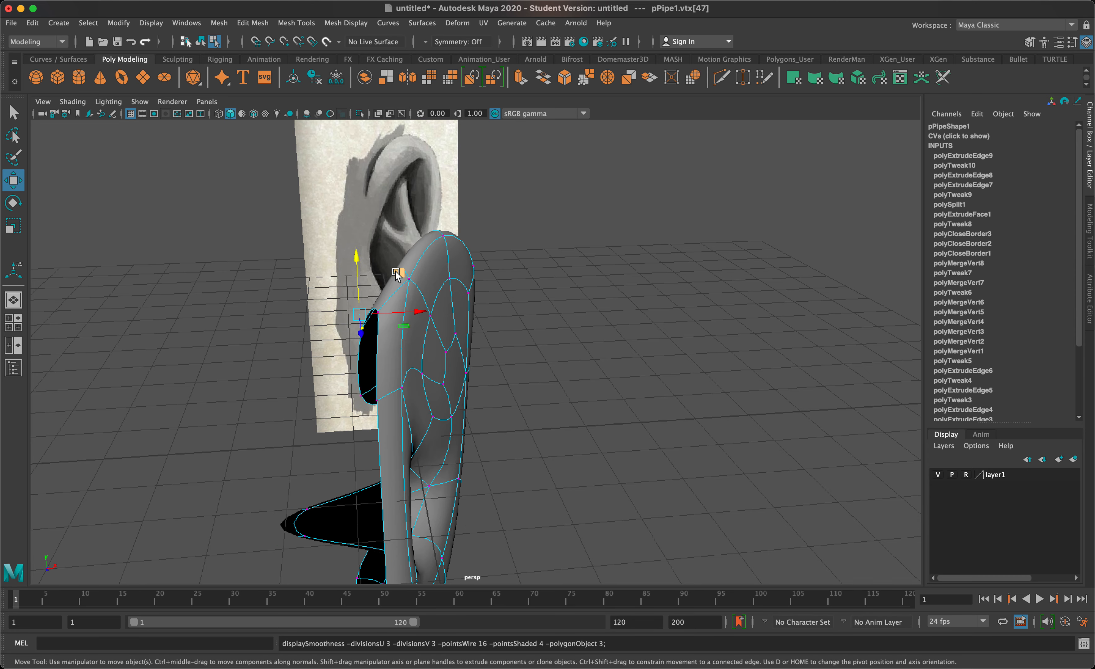
pyautogui.press('1')
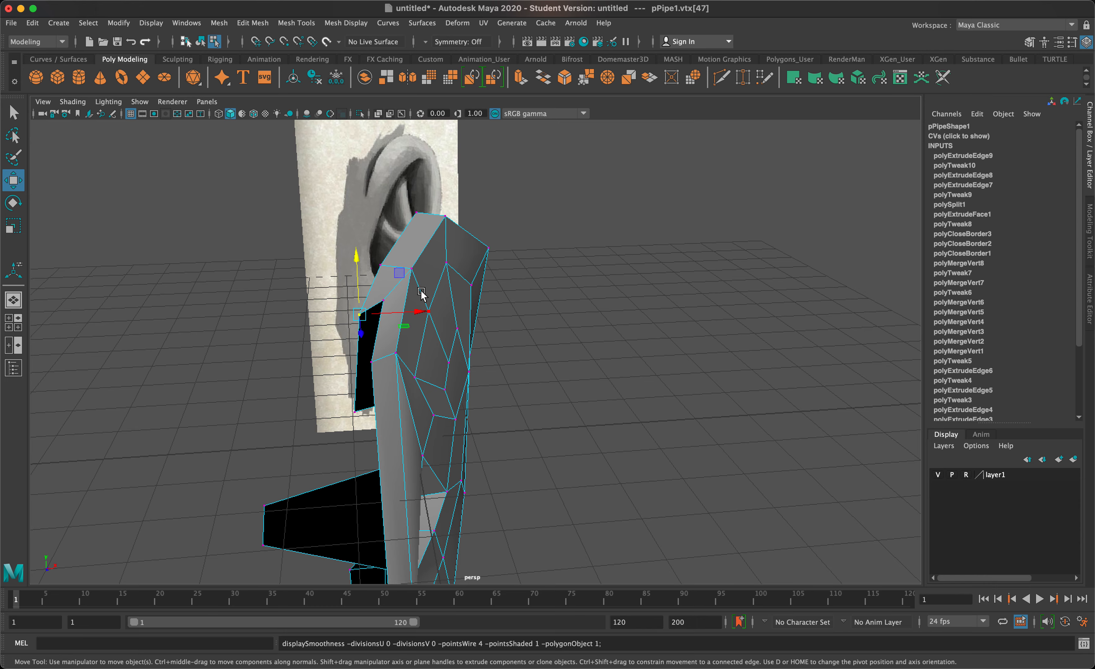
# - Extrude the back's whole open border loop with Translate X −0.624 and a uniform scale of 1.333
pyautogui.keyDown('alt'); pyautogui.moveTo(532, 332); pyautogui.dragTo(535, 328); pyautogui.keyUp('alt')
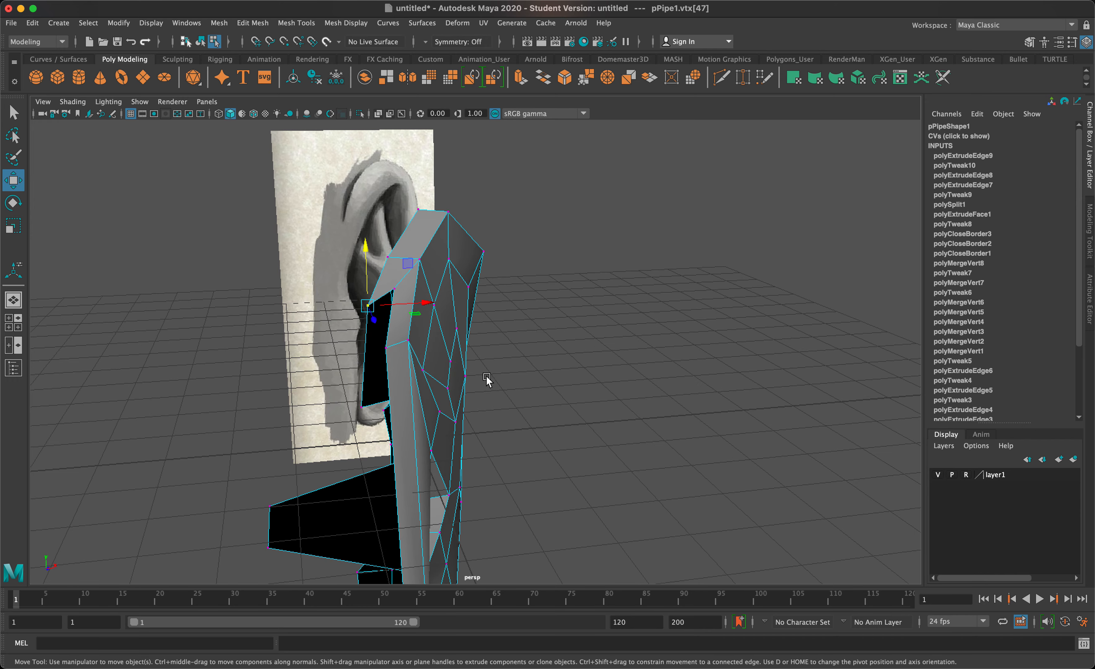
pyautogui.keyDown('alt'); pyautogui.moveTo(487, 380); pyautogui.dragTo(443, 350); pyautogui.keyUp('alt')
pyautogui.rightClick(456, 333)
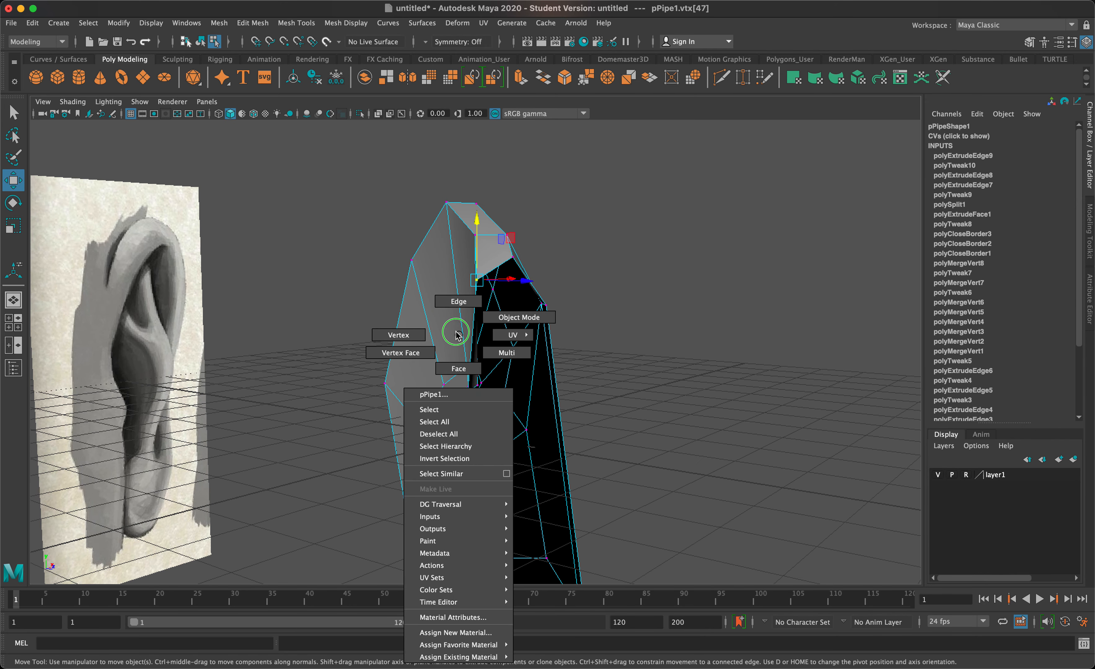
pyautogui.moveTo(455, 333); pyautogui.dragTo(454, 303, button='right')
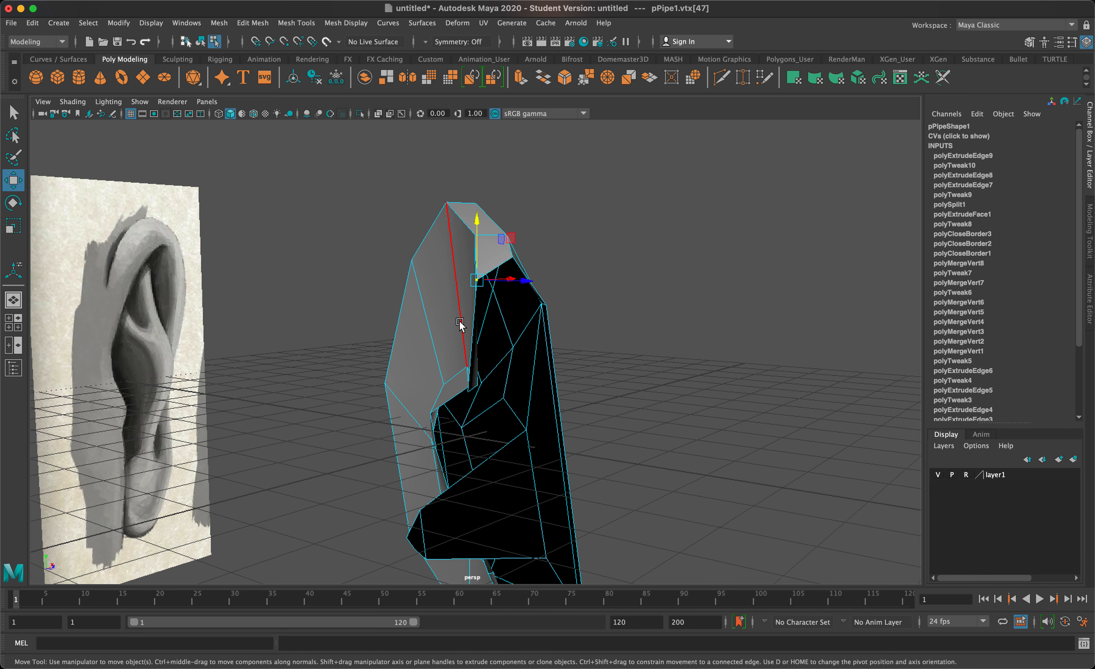
pyautogui.doubleClick(475, 320)
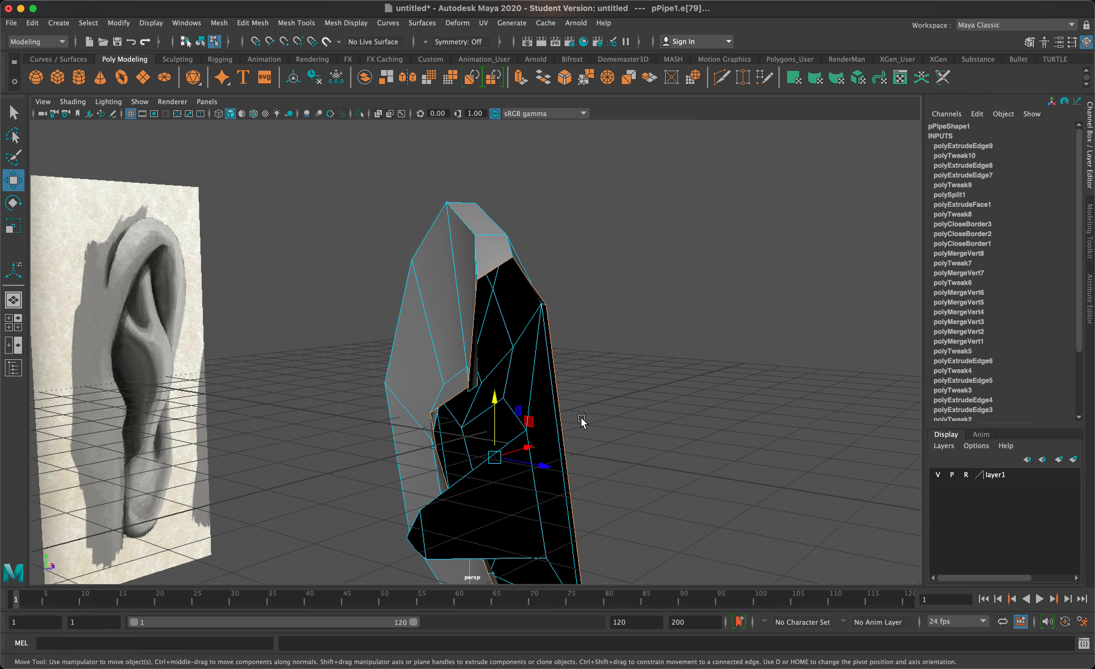
pyautogui.keyDown('alt'); pyautogui.moveTo(580, 418); pyautogui.dragTo(530, 439); pyautogui.keyUp('alt')
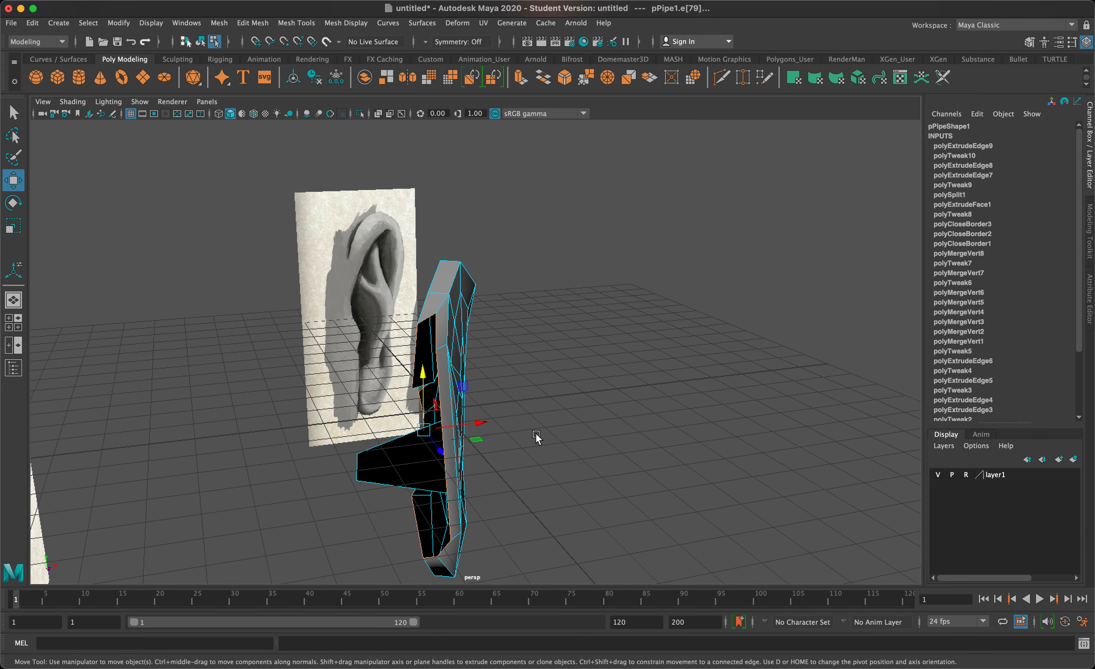
pyautogui.hotkey('ctrl', 'e')
pyautogui.click(514, 479)
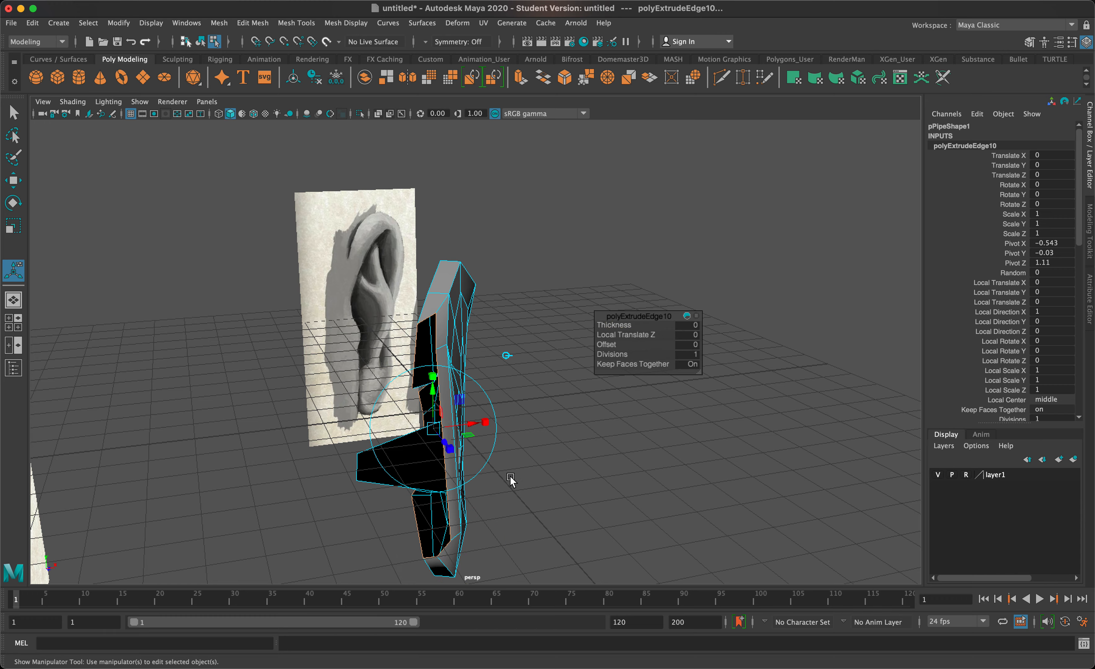
pyautogui.moveTo(467, 423); pyautogui.dragTo(682, 454)
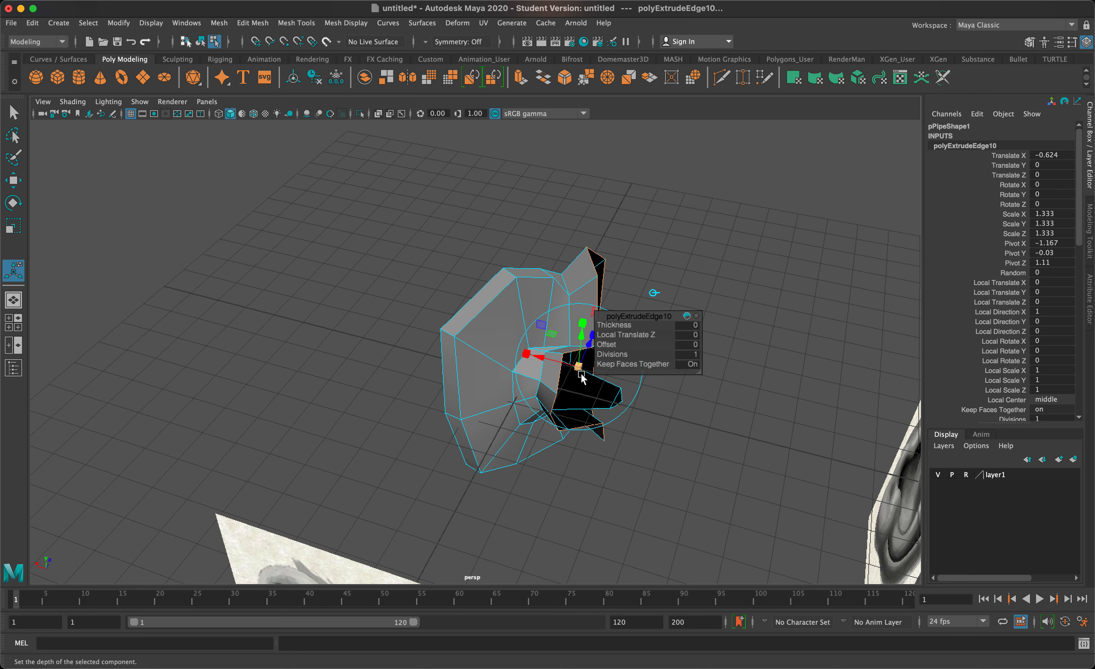
# - Switch to vertex editing and adjust the lower corner vertex of the newly extruded upper flap
pyautogui.keyDown('alt'); pyautogui.moveTo(604, 378); pyautogui.dragTo(293, 374); pyautogui.keyUp('alt')
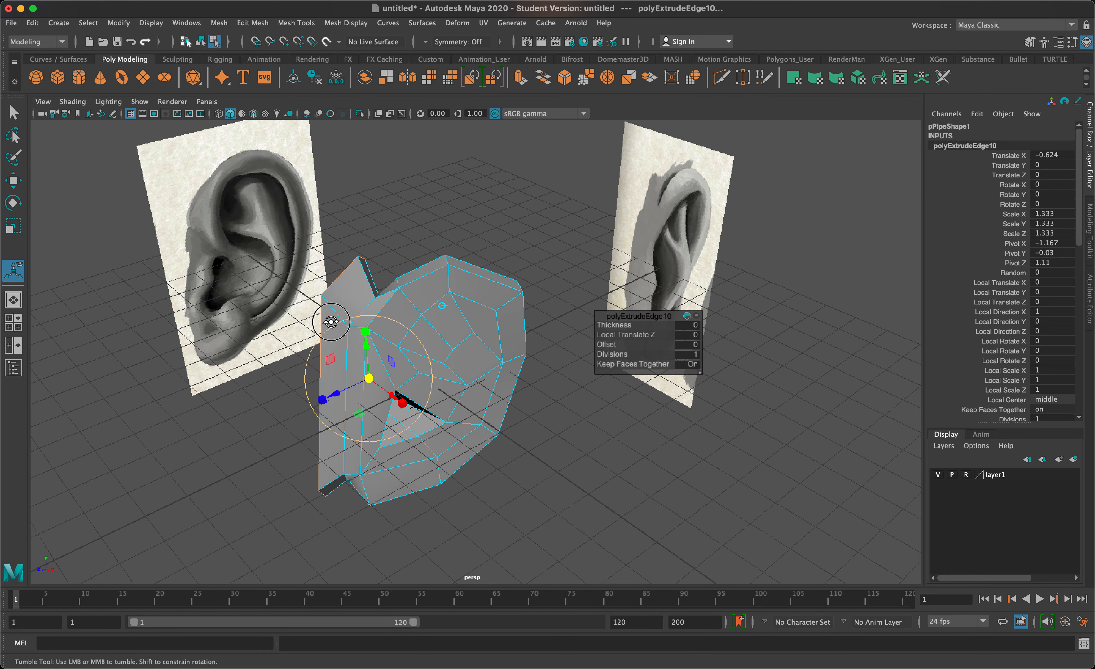
pyautogui.keyDown('alt'); pyautogui.moveTo(331, 322); pyautogui.dragTo(571, 333); pyautogui.keyUp('alt')
pyautogui.rightClick(569, 333)
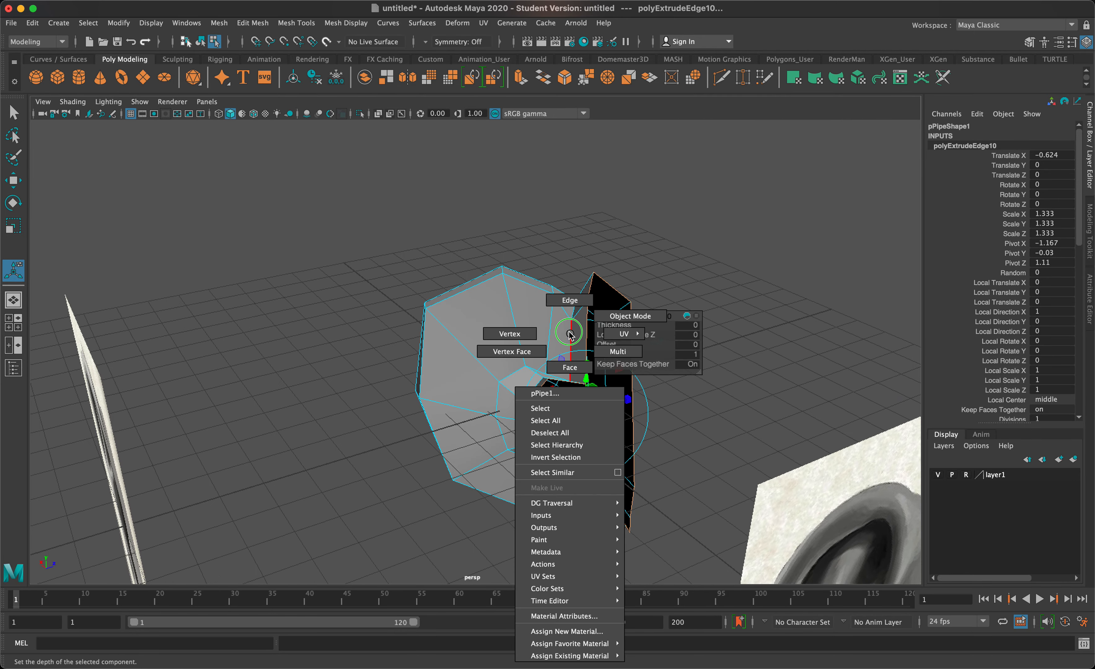
pyautogui.moveTo(569, 333); pyautogui.dragTo(543, 322, button='right')
pyautogui.scroll(5, 572, 340)
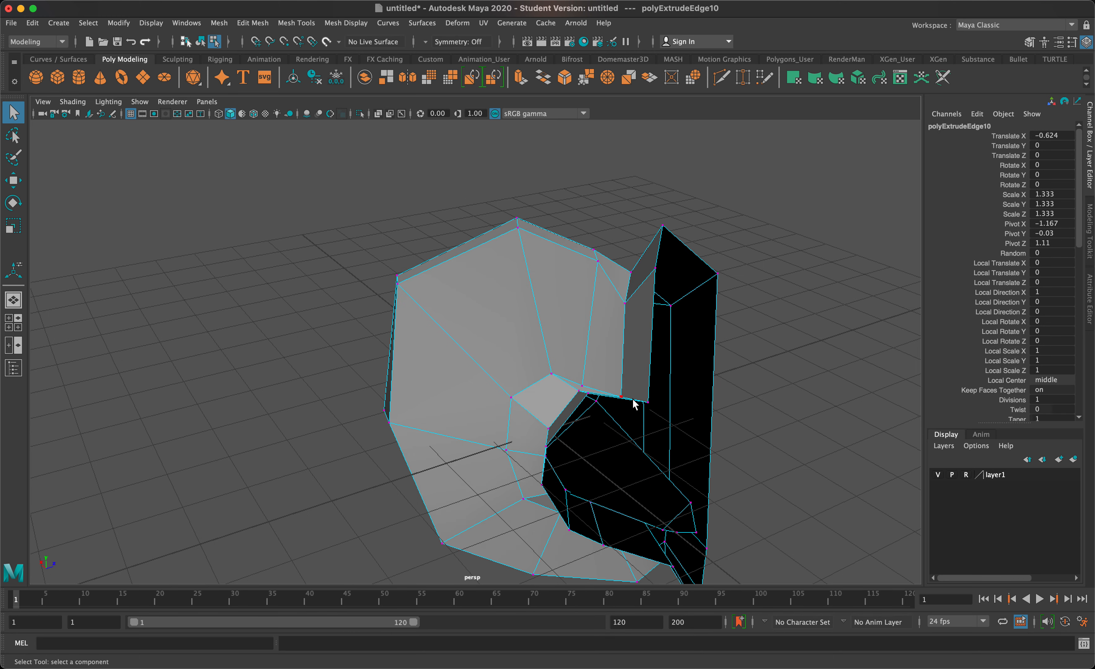
pyautogui.click(646, 401)
pyautogui.press('w')
pyautogui.moveTo(648, 402)
pyautogui.mouseDown()
pyautogui.moveTo(602, 355)
pyautogui.moveTo(581, 357)
pyautogui.moveTo(635, 404)
pyautogui.moveTo(644, 396)
pyautogui.mouseUp()
pyautogui.click(593, 352)
pyautogui.keyDown('alt'); pyautogui.moveTo(594, 353); pyautogui.dragTo(663, 400); pyautogui.keyUp('alt')
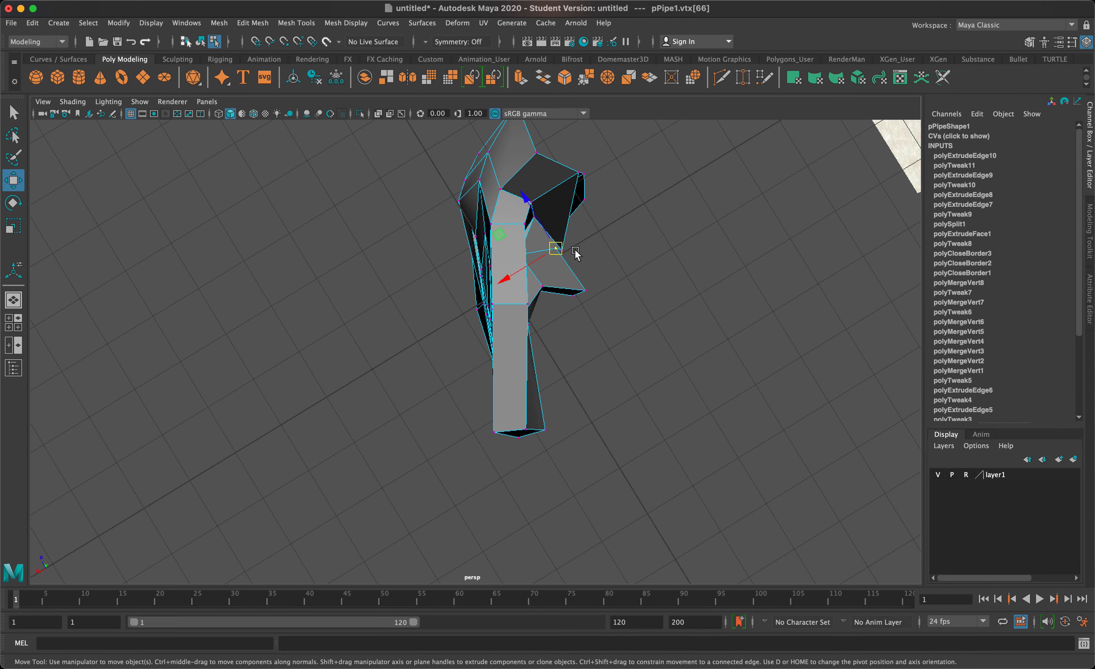
# - Reposition further vertices of the newly extruded border around the inner opening, pulling them in toward the ear
pyautogui.moveTo(557, 249); pyautogui.dragTo(427, 193)
pyautogui.moveTo(543, 382); pyautogui.dragTo(557, 429)
pyautogui.click(607, 395)
pyautogui.moveTo(583, 433); pyautogui.dragTo(401, 397)
# - Inspect the extruded ear in smooth mesh preview against the reference images, and return to the unsmoothed display
pyautogui.press('3')
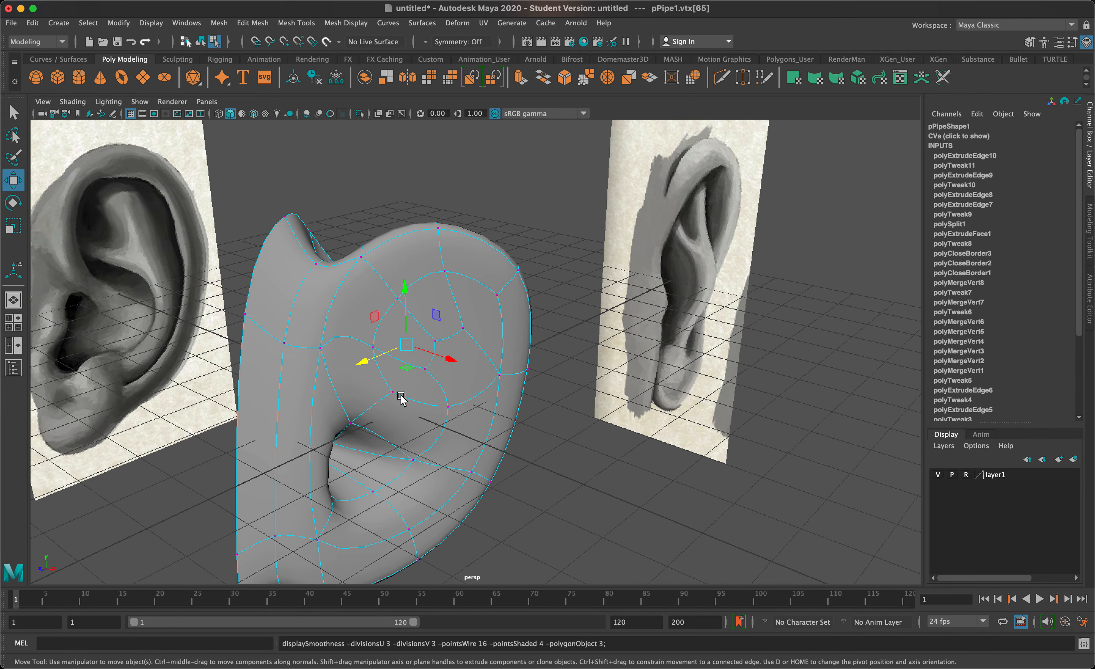
pyautogui.scroll(-5, 403, 399)
pyautogui.moveTo(486, 412)
pyautogui.keyDown('alt'); pyautogui.mouseDown()
pyautogui.moveTo(296, 418)
pyautogui.moveTo(487, 374)
pyautogui.moveTo(494, 392)
pyautogui.mouseUp(); pyautogui.keyUp('alt')
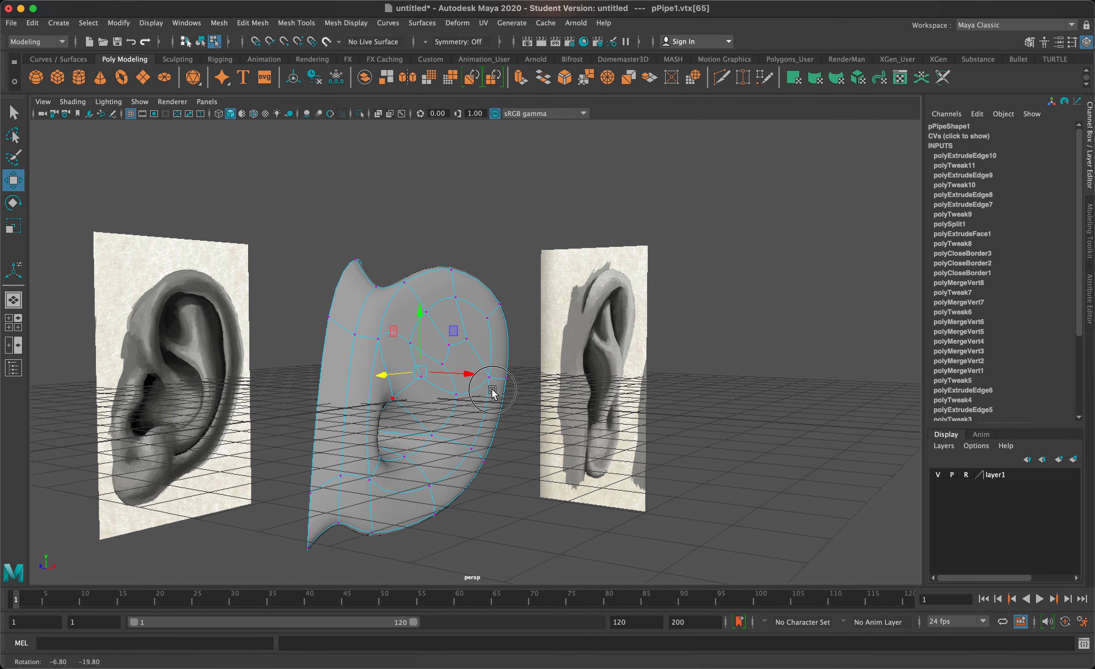
pyautogui.press('1')
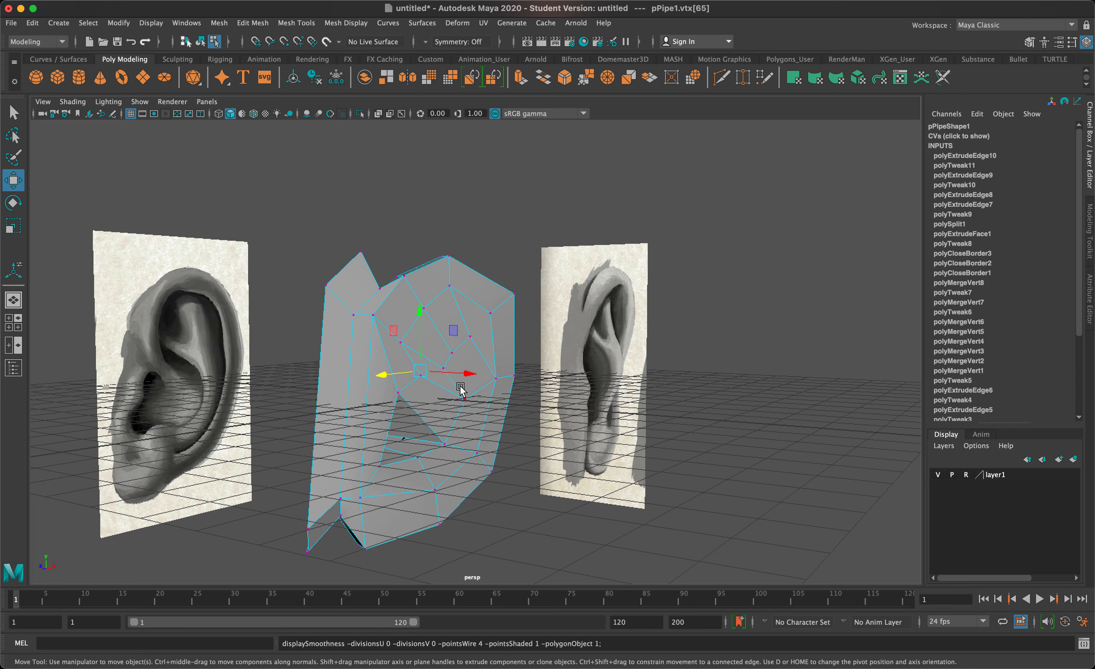
# - Adjust the remaining protruding vertices of the extruded back border behind the ear
pyautogui.keyDown('alt'); pyautogui.moveTo(458, 396); pyautogui.dragTo(513, 390); pyautogui.keyUp('alt')
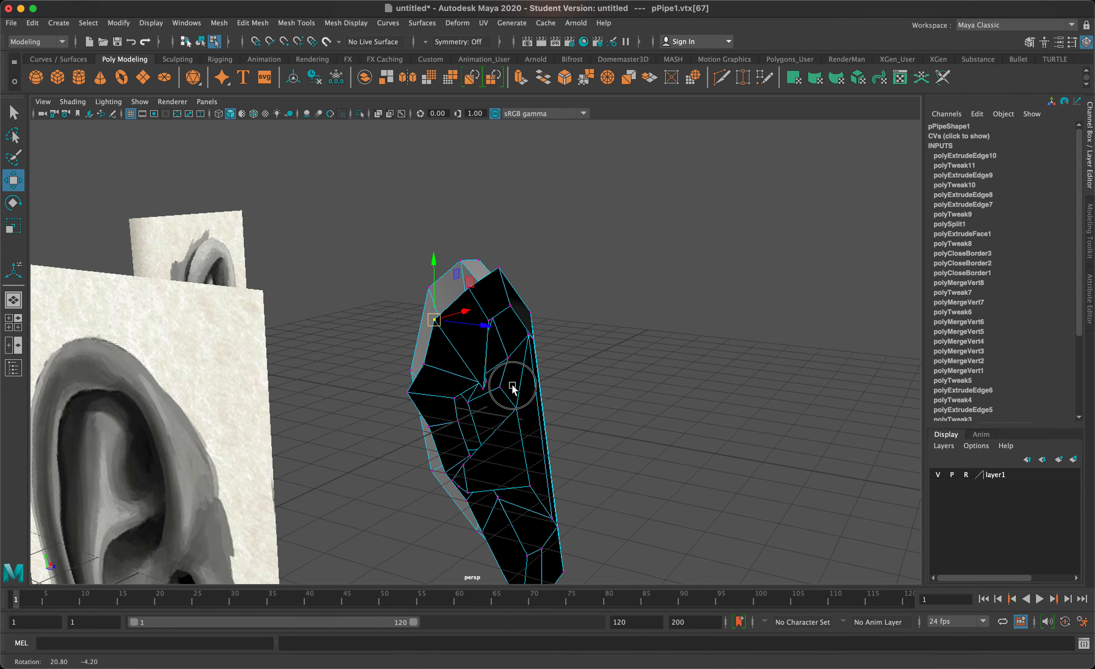
pyautogui.keyDown('alt'); pyautogui.moveTo(557, 436); pyautogui.dragTo(689, 443); pyautogui.keyUp('alt')
pyautogui.keyDown('alt'); pyautogui.moveTo(578, 354); pyautogui.dragTo(592, 330); pyautogui.keyUp('alt')
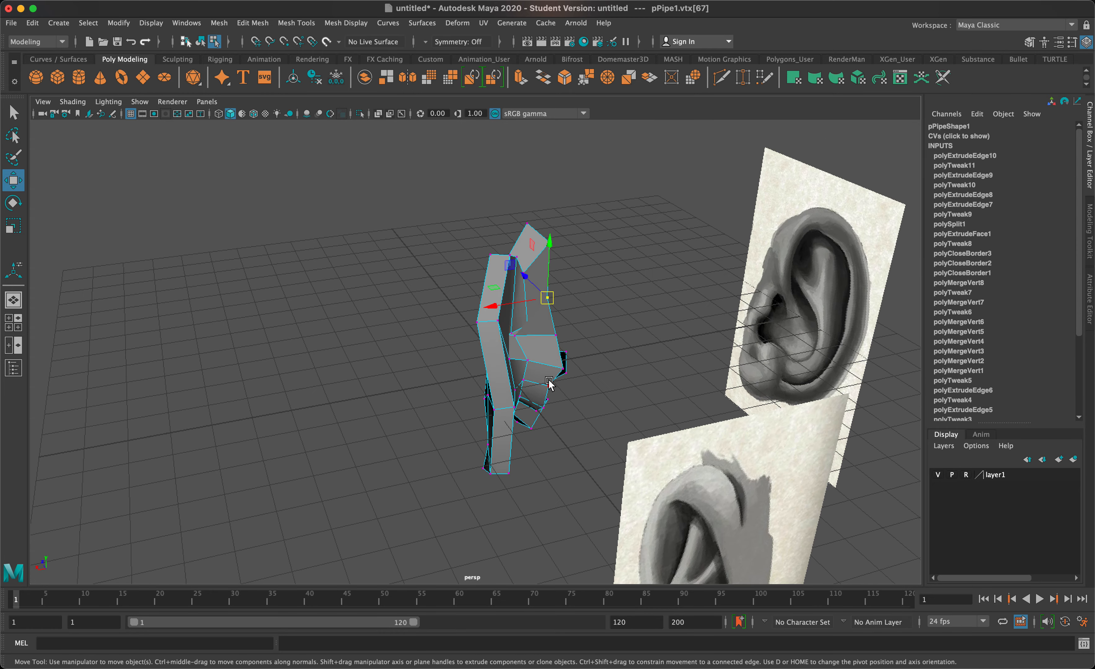
pyautogui.keyDown('alt'); pyautogui.moveTo(559, 391); pyautogui.dragTo(562, 400); pyautogui.keyUp('alt')
pyautogui.moveTo(514, 341); pyautogui.dragTo(623, 351)
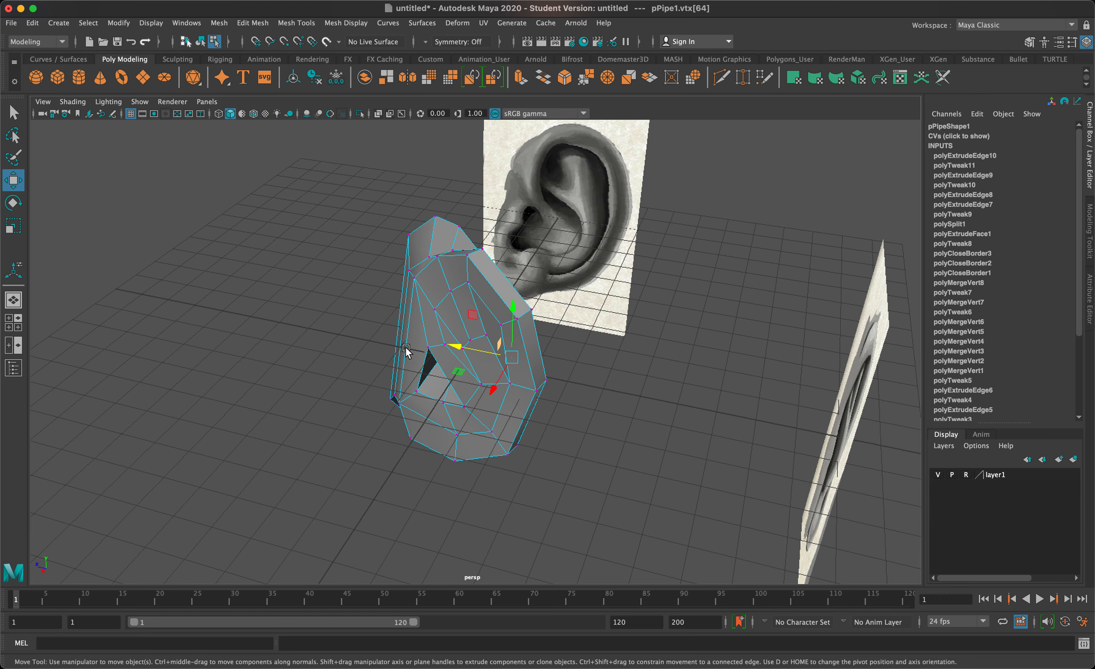
# - Return to object mode and apply Smooth to the whole ear mesh with 1 division
pyautogui.keyDown('alt'); pyautogui.moveTo(406, 350); pyautogui.dragTo(435, 349); pyautogui.keyUp('alt')
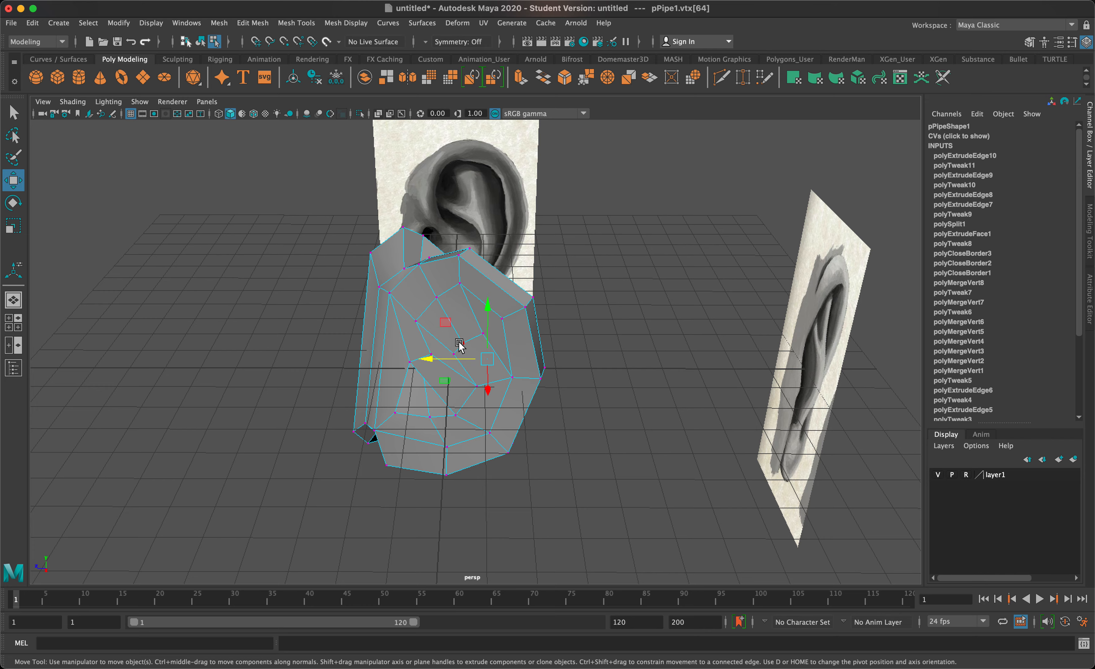
pyautogui.keyDown('alt'); pyautogui.moveTo(459, 344); pyautogui.dragTo(514, 330); pyautogui.keyUp('alt')
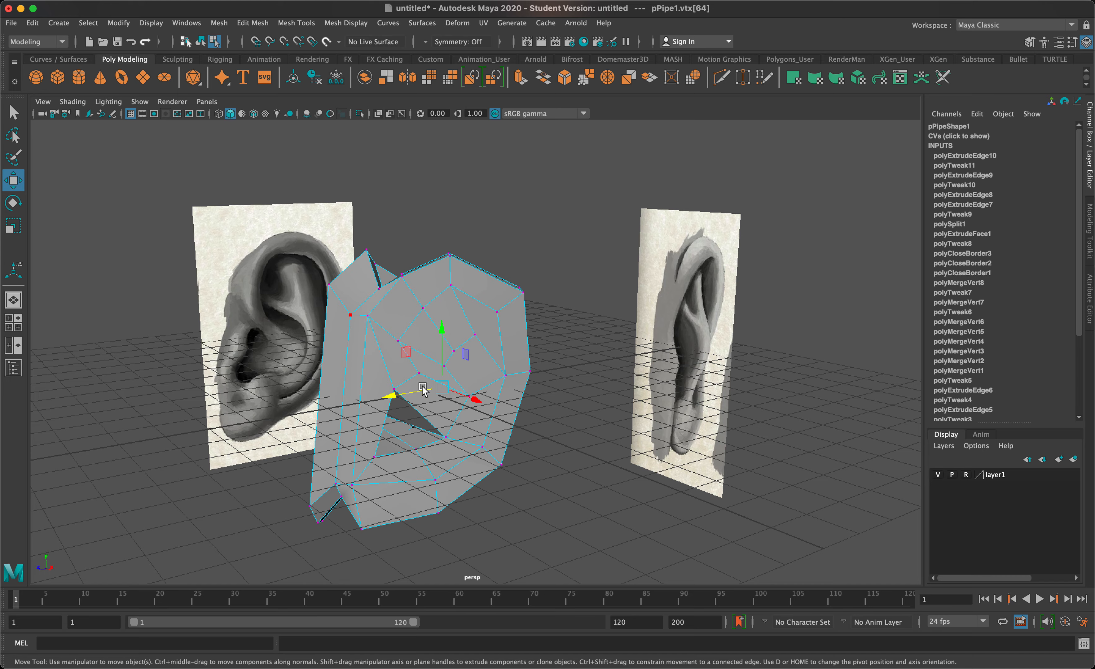
pyautogui.keyDown('alt'); pyautogui.moveTo(423, 390); pyautogui.dragTo(435, 362); pyautogui.keyUp('alt')
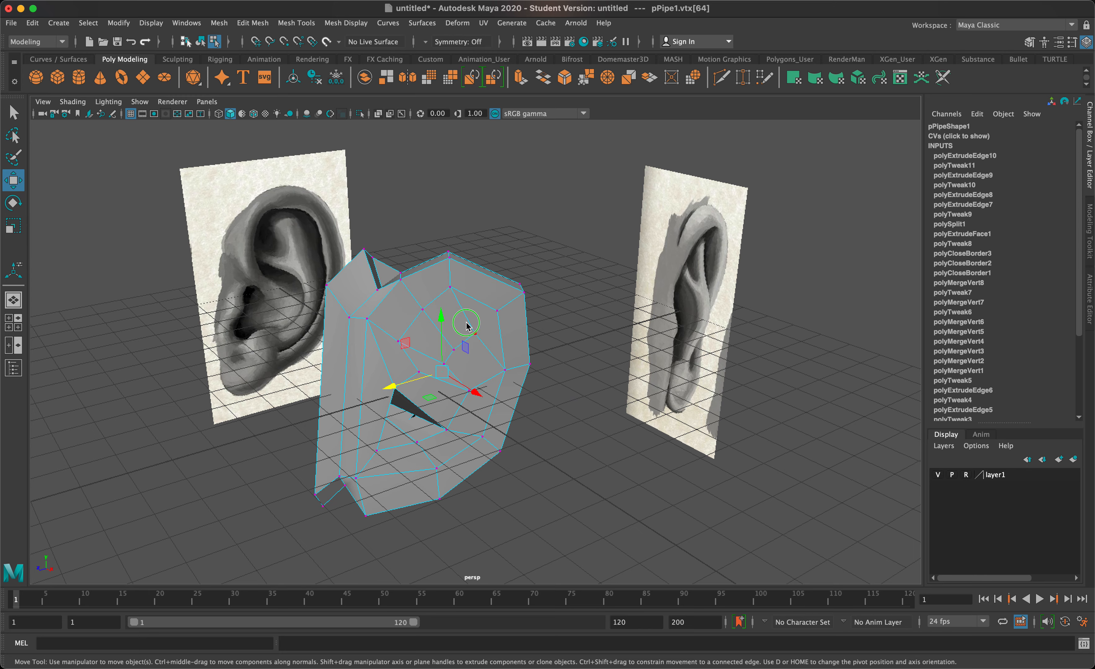
pyautogui.moveTo(467, 327); pyautogui.dragTo(497, 309, button='right')
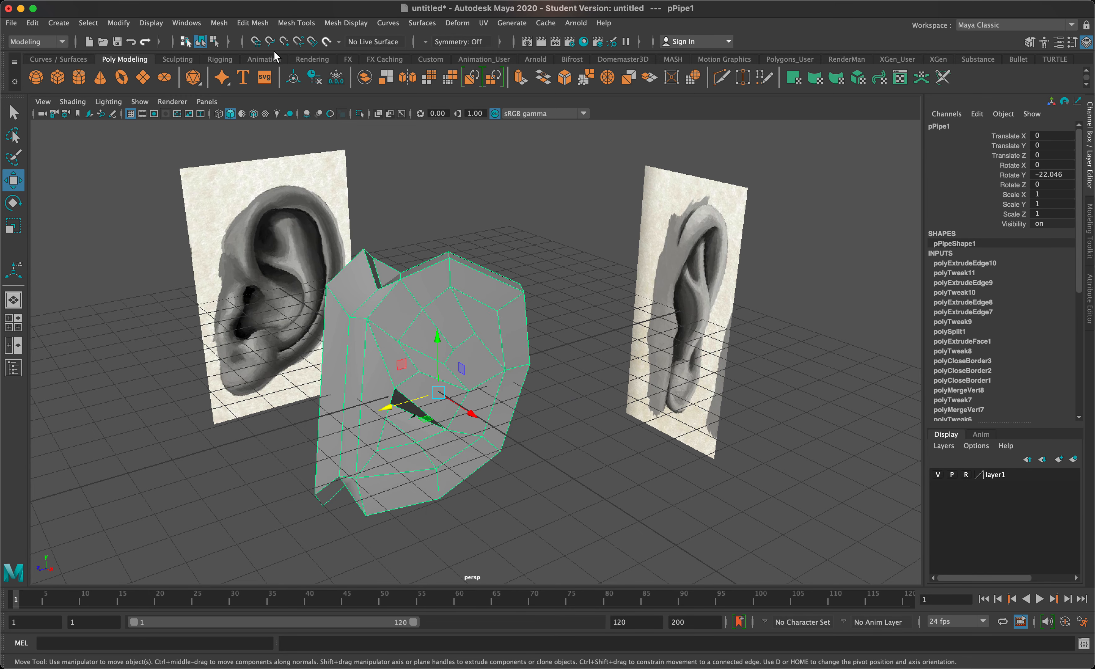
pyautogui.click(219, 23)
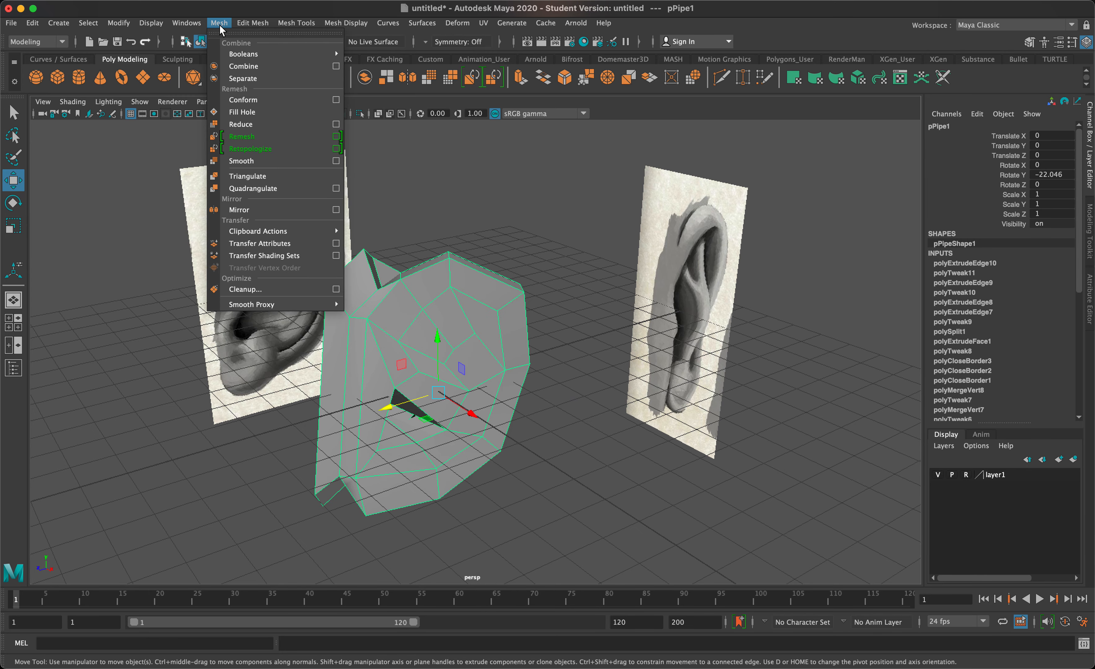
pyautogui.click(245, 162)
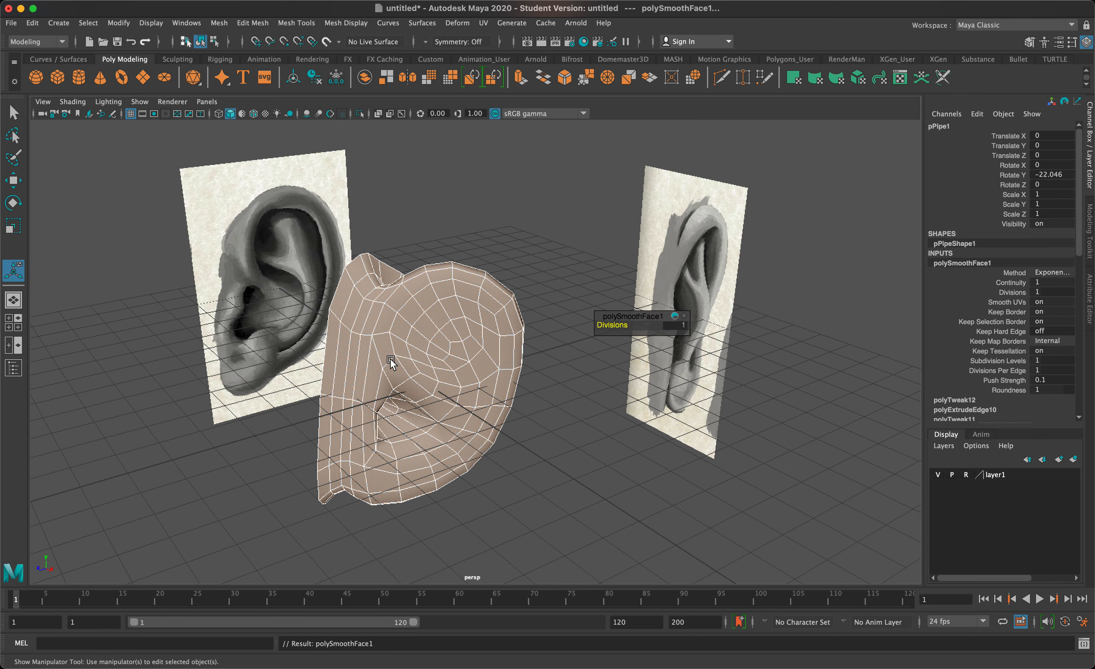
# - Inspect the smoothed ear mesh from several angles, with and without its wireframe highlighted
pyautogui.keyDown('alt'); pyautogui.moveTo(405, 378); pyautogui.dragTo(355, 348); pyautogui.keyUp('alt')
pyautogui.click(491, 342)
pyautogui.click(575, 276)
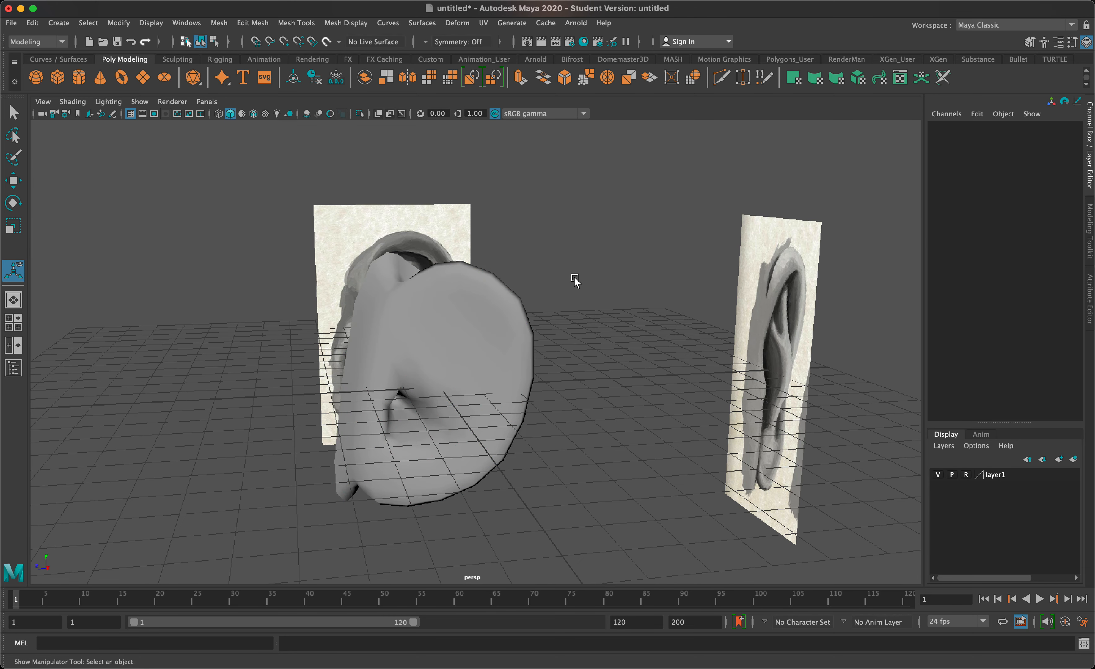
pyautogui.click(467, 381)
pyautogui.click(554, 325)
pyautogui.keyDown('alt'); pyautogui.moveTo(554, 325); pyautogui.dragTo(524, 315); pyautogui.keyUp('alt')
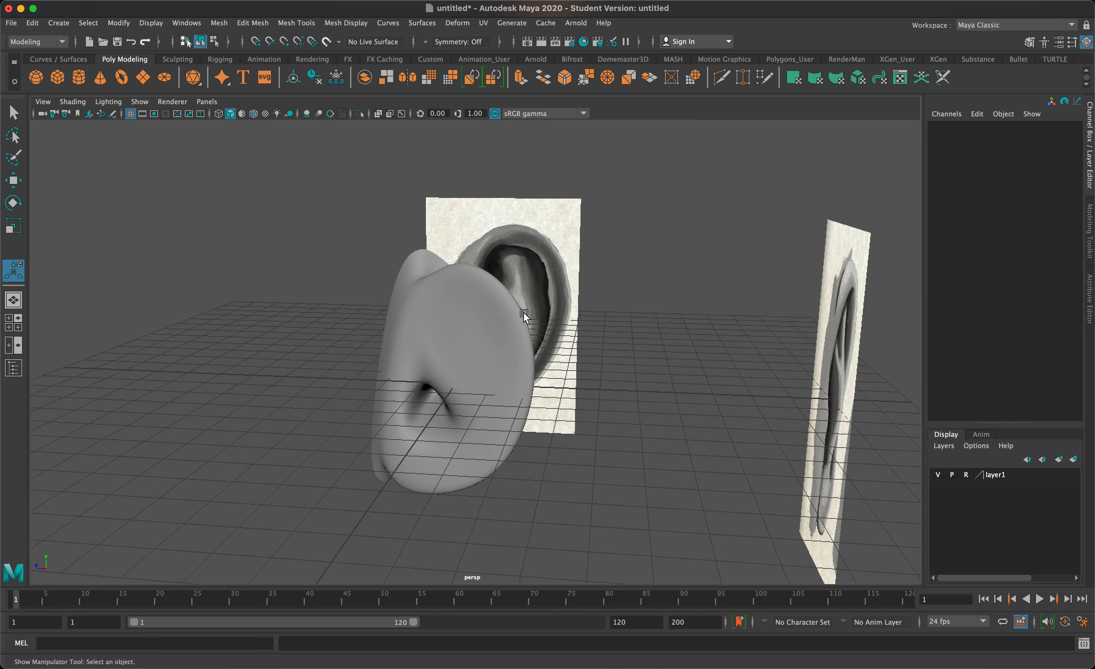
pyautogui.click(461, 372)
pyautogui.scroll(3, 483, 359)
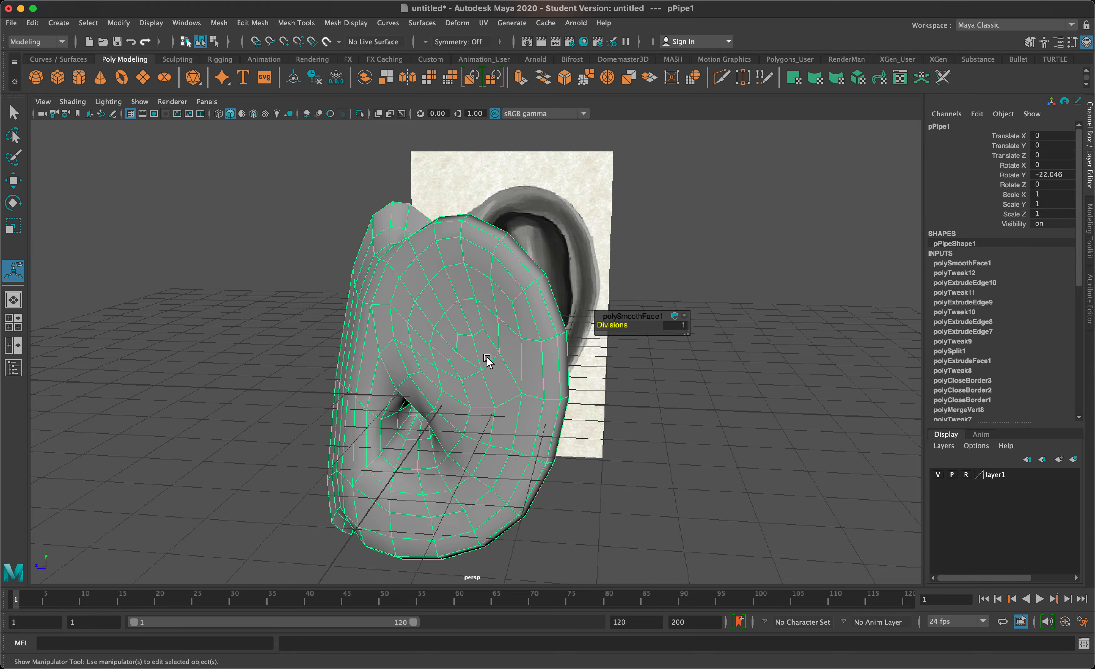
pyautogui.moveTo(492, 359)
pyautogui.keyDown('alt'); pyautogui.mouseDown()
pyautogui.moveTo(504, 377)
pyautogui.moveTo(504, 347)
pyautogui.mouseUp(); pyautogui.keyUp('alt')
# - Switch to the four-view layout and deselect the ear mesh
pyautogui.press('space')
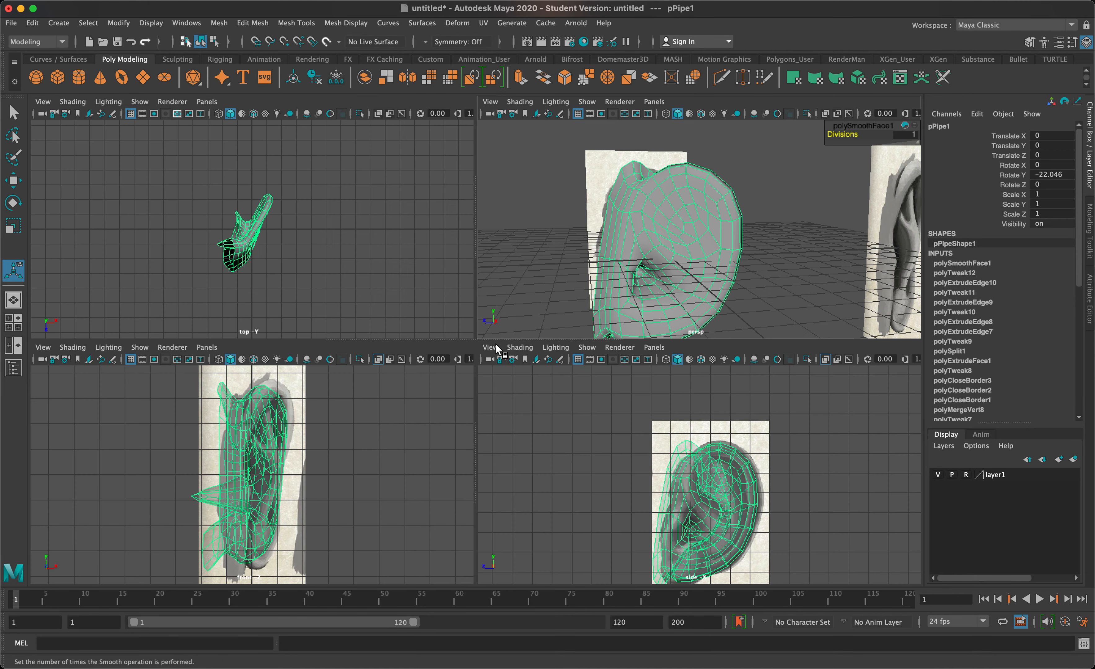
pyautogui.press('space')
pyautogui.press('space')
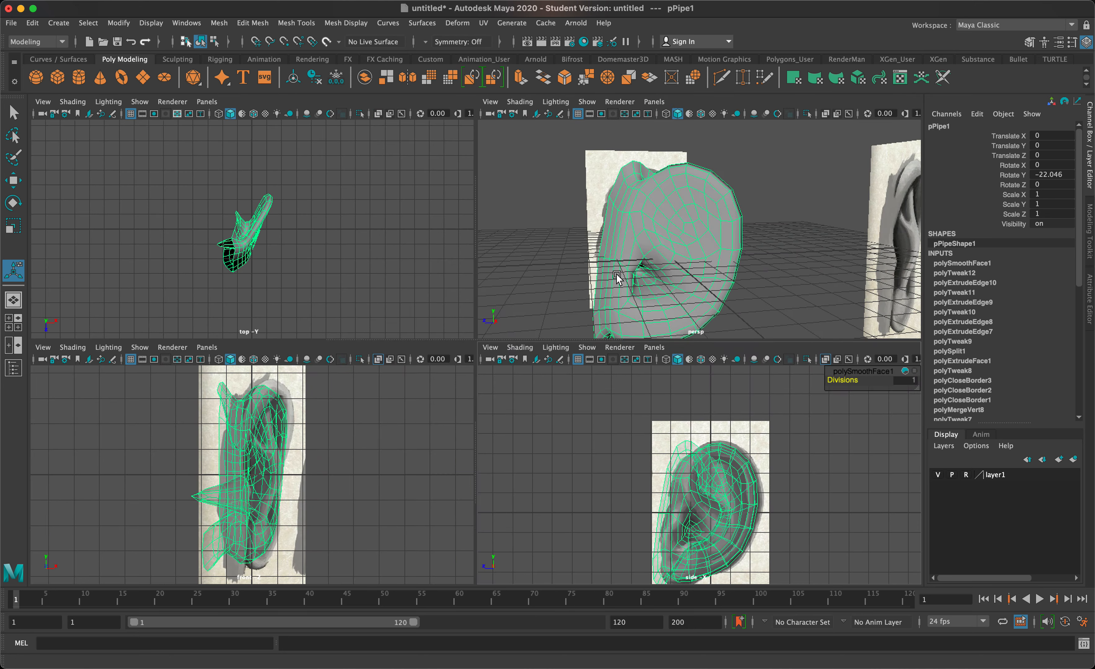
pyautogui.keyDown('alt'); pyautogui.moveTo(638, 234); pyautogui.dragTo(678, 247); pyautogui.keyUp('alt')
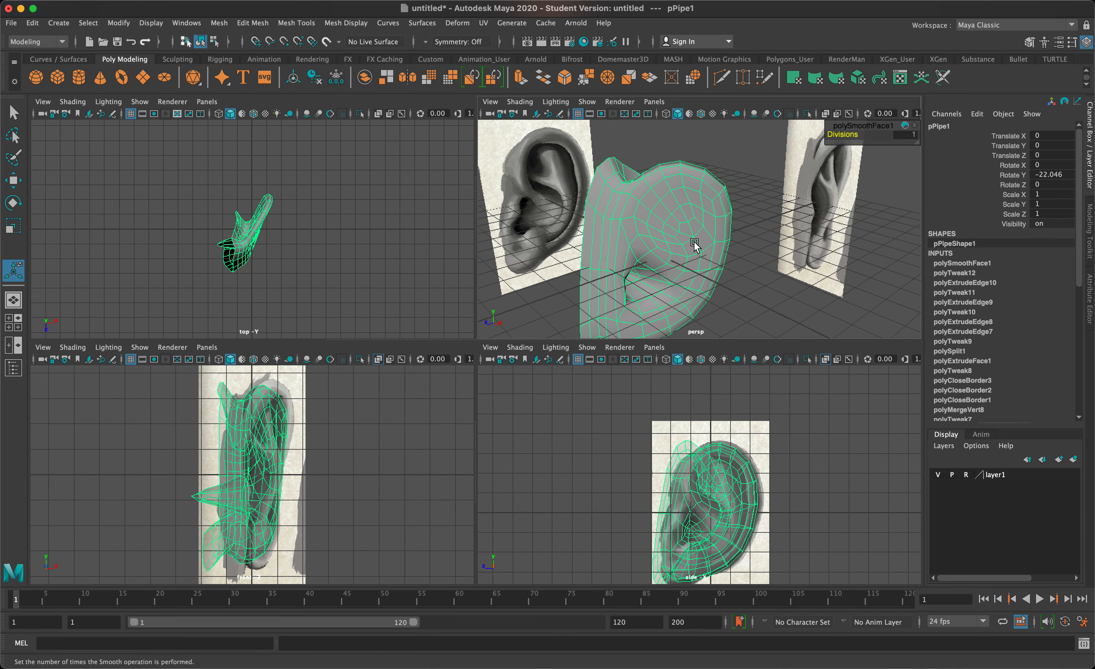
pyautogui.click(767, 227)
# - Enter vertex mode and try selecting a row of vertices on the upper inner face of the ear
pyautogui.moveTo(660, 193); pyautogui.dragTo(600, 193, button='right')
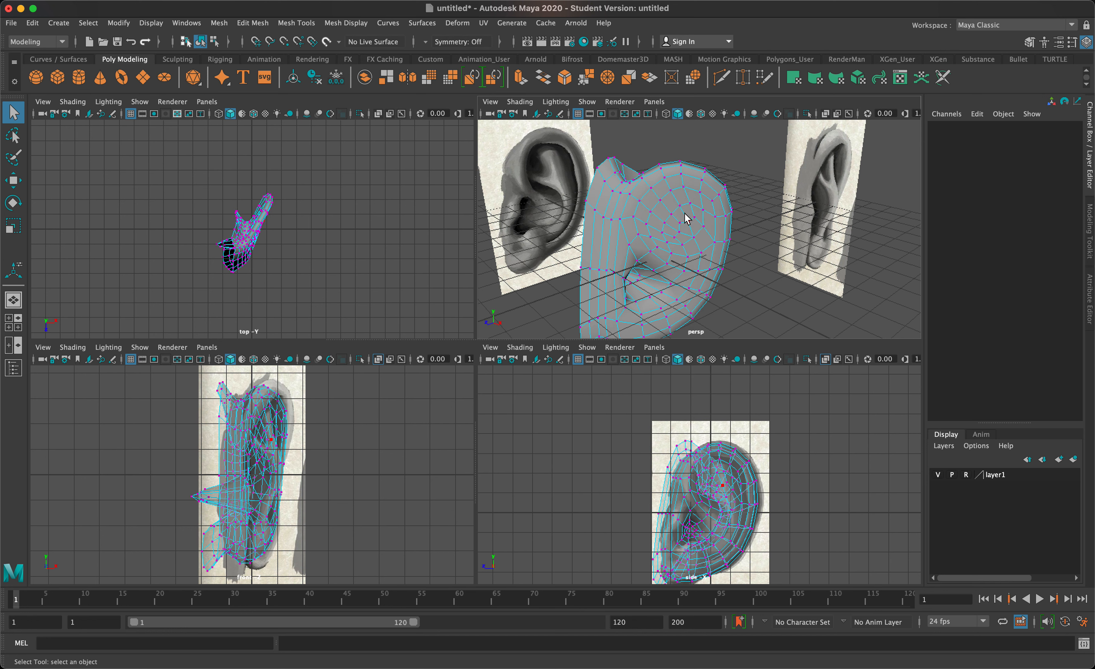
pyautogui.scroll(5, 706, 234)
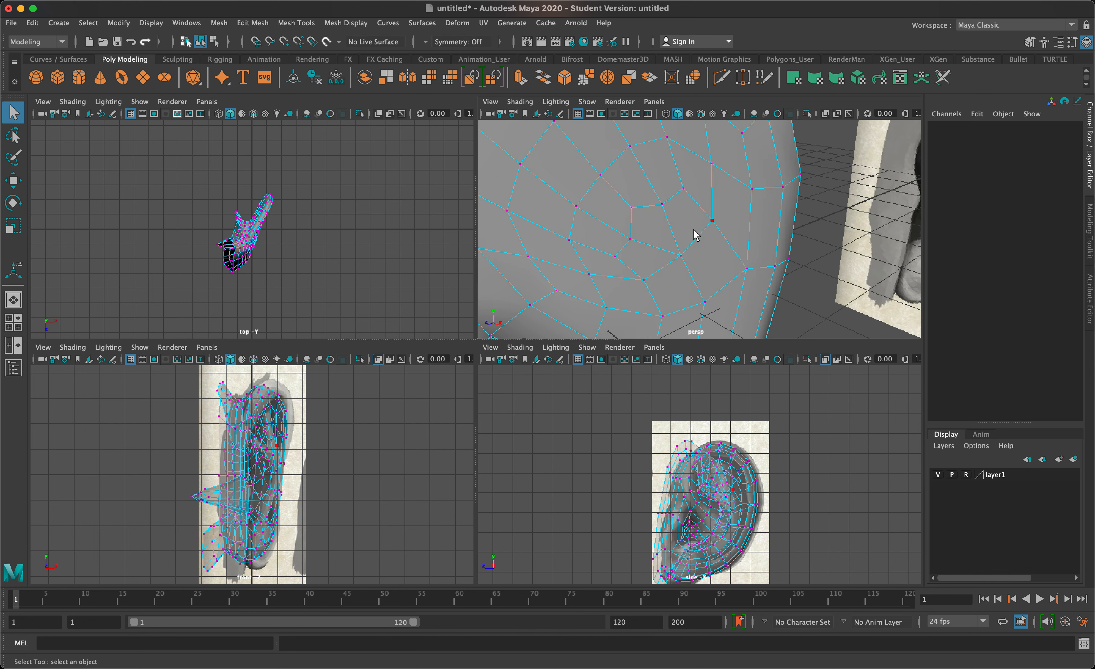
pyautogui.scroll(-6, 694, 234)
pyautogui.keyDown('alt'); pyautogui.moveTo(690, 226); pyautogui.dragTo(685, 225); pyautogui.keyUp('alt')
pyautogui.click(685, 226)
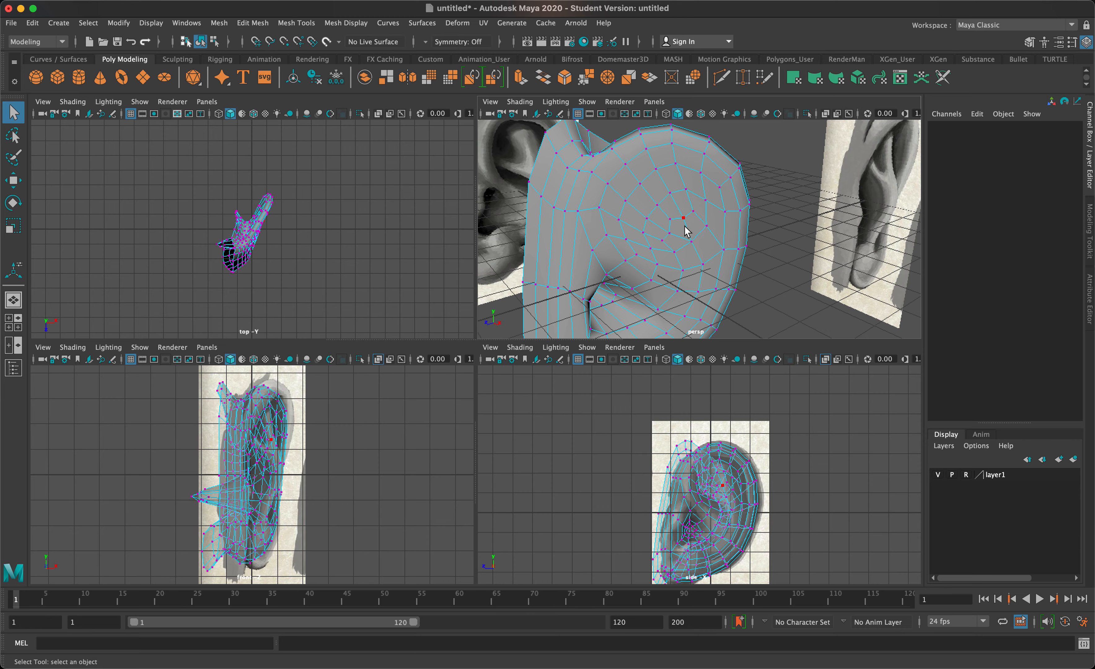
pyautogui.click(670, 220)
pyautogui.keyDown('shift'); pyautogui.click(658, 205); pyautogui.keyUp('shift')
pyautogui.keyDown('shift'); pyautogui.click(640, 185); pyautogui.keyUp('shift')
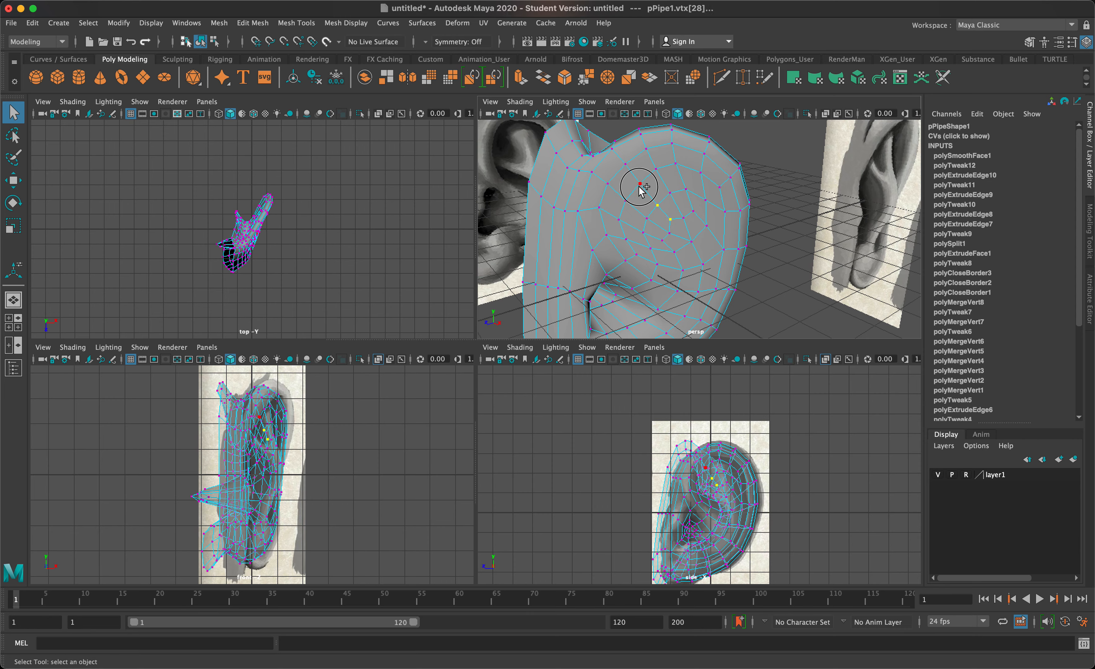
pyautogui.moveTo(642, 191)
pyautogui.keyDown('alt'); pyautogui.mouseDown()
pyautogui.moveTo(630, 200)
pyautogui.moveTo(655, 196)
pyautogui.moveTo(657, 211)
pyautogui.moveTo(635, 206)
pyautogui.mouseUp(); pyautogui.keyUp('alt')
pyautogui.keyDown('alt'); pyautogui.moveTo(636, 206); pyautogui.dragTo(680, 242, button='middle'); pyautogui.keyUp('alt')
pyautogui.keyDown('shift'); pyautogui.click(699, 240); pyautogui.keyUp('shift')
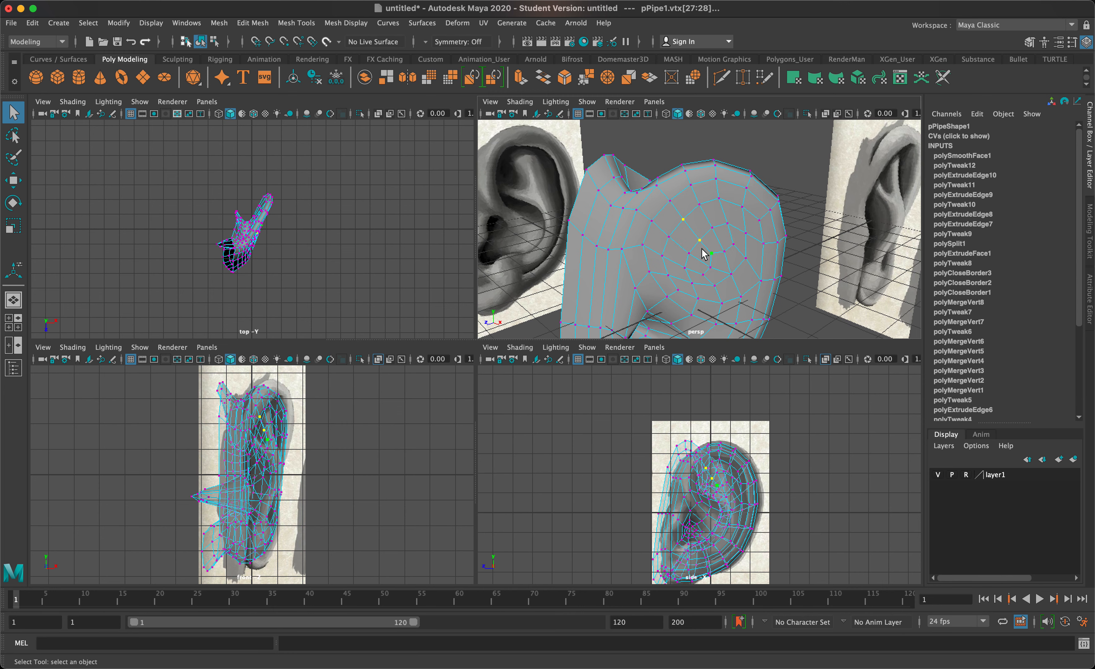
# - Undo the recent vertex selections and the Smooth operation on the ear
pyautogui.press('z')
pyautogui.press('z')
pyautogui.press('z')
pyautogui.press('z')
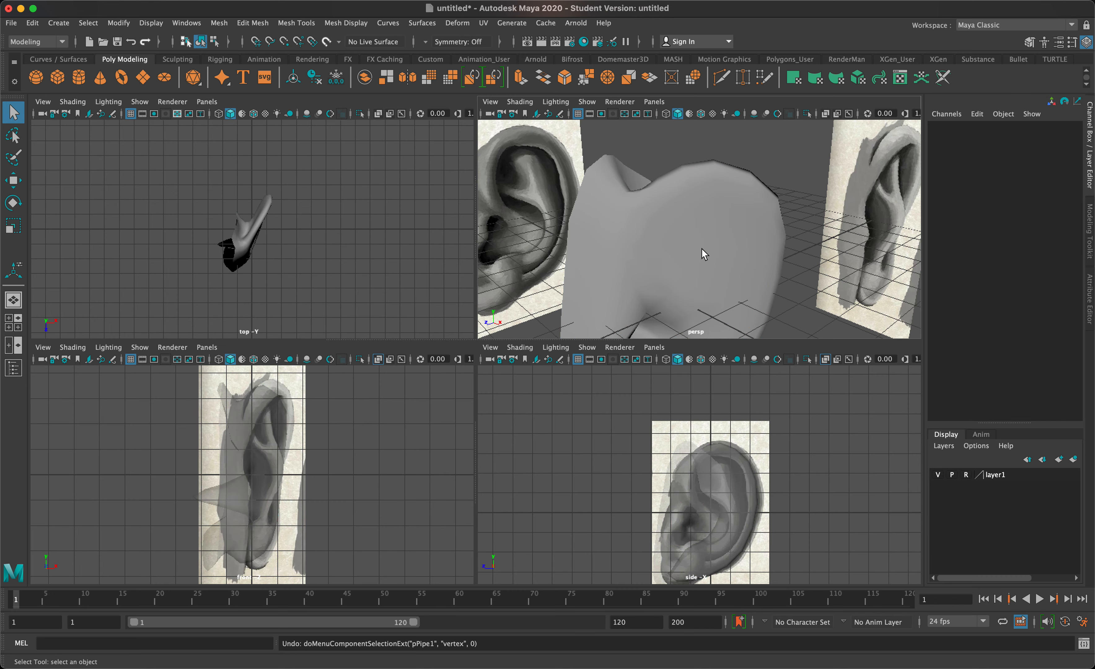
pyautogui.press('z')
pyautogui.press('z')
pyautogui.press('z')
pyautogui.press('z')
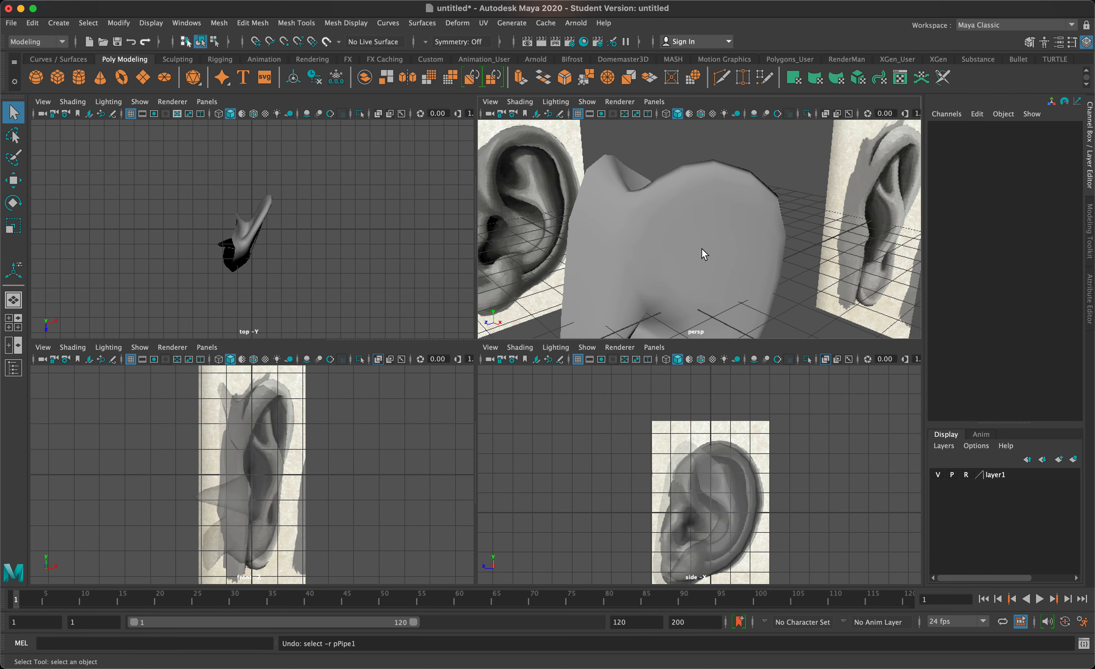
pyautogui.press('z')
pyautogui.press('z')
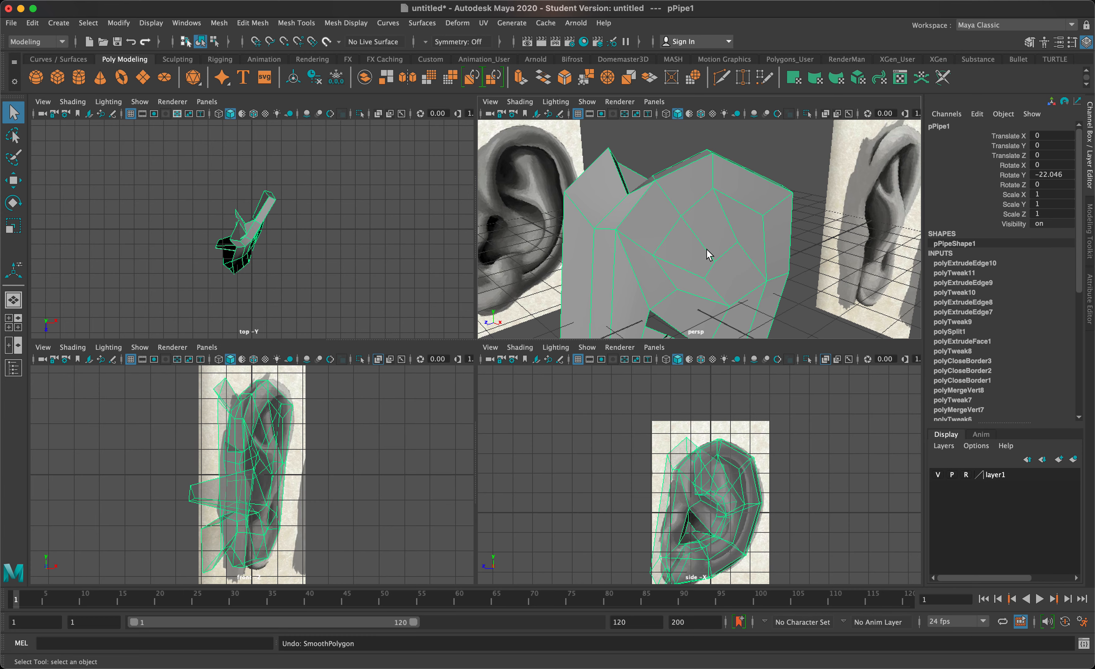
pyautogui.press('super+s')
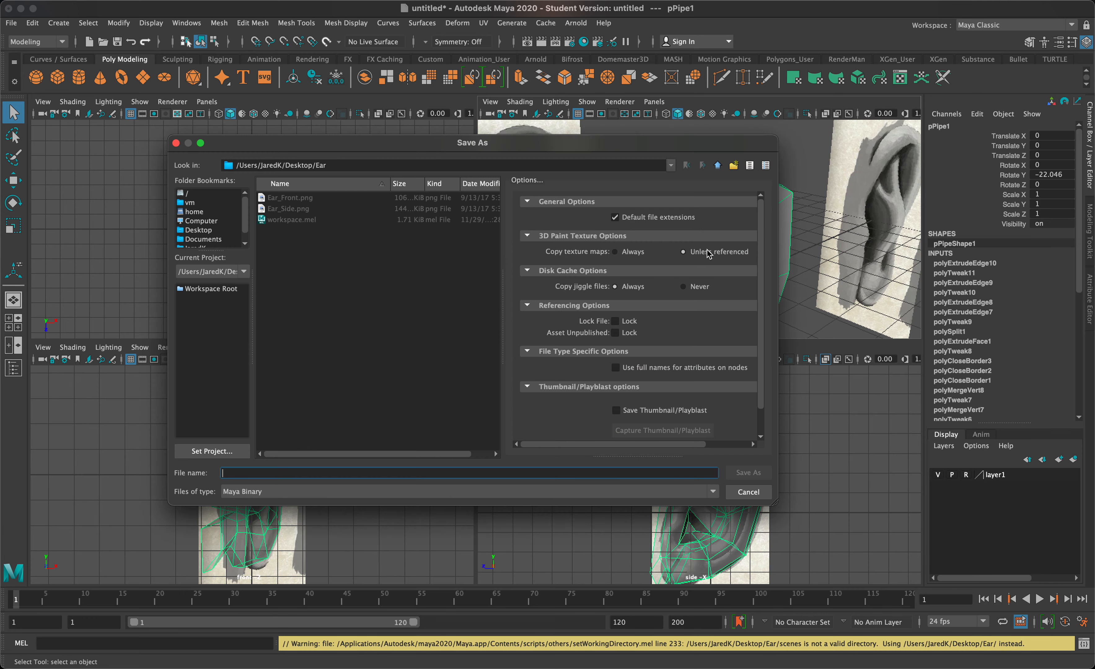
pyautogui.click(750, 492)
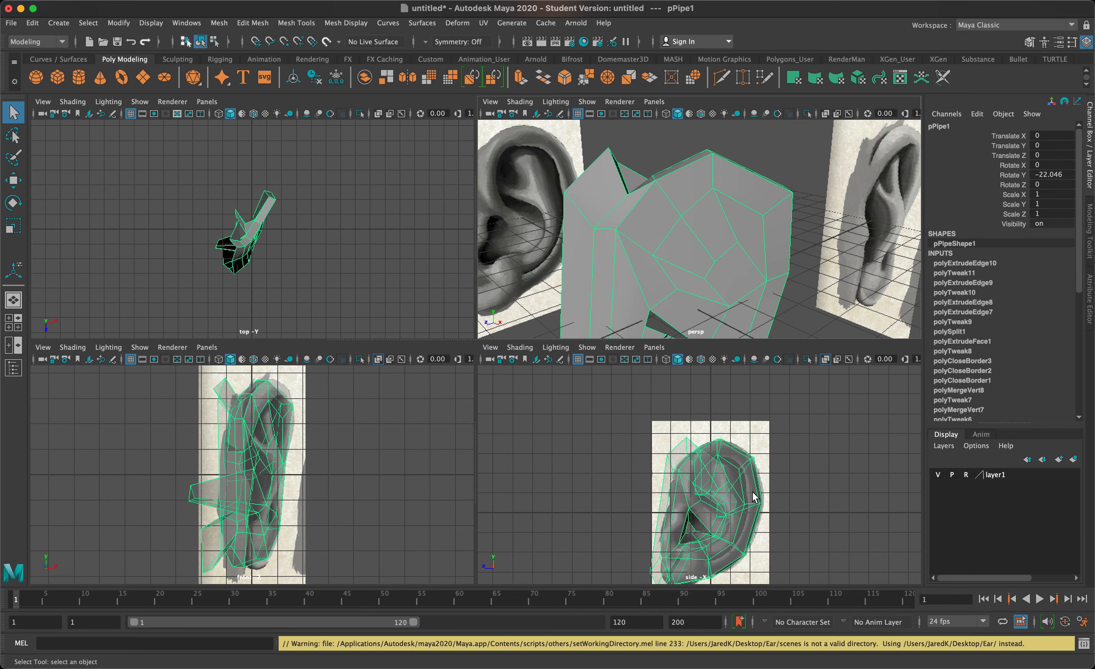
pyautogui.press('z')
# - Apply Smooth to the ear mesh with 1 division
pyautogui.click(715, 226)
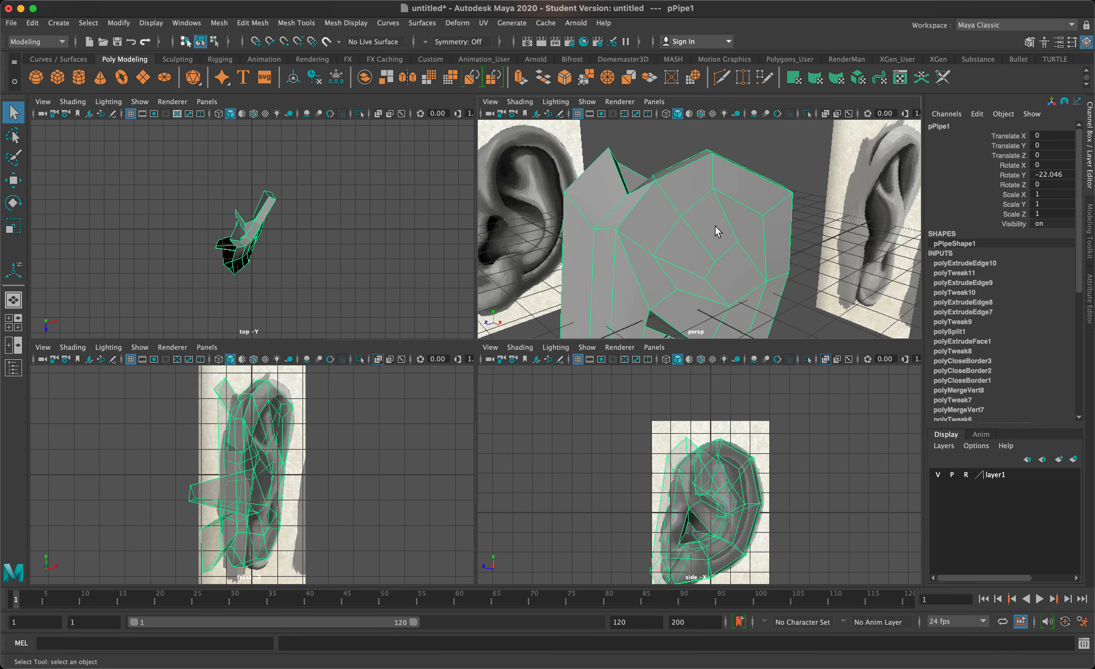
pyautogui.click(219, 23)
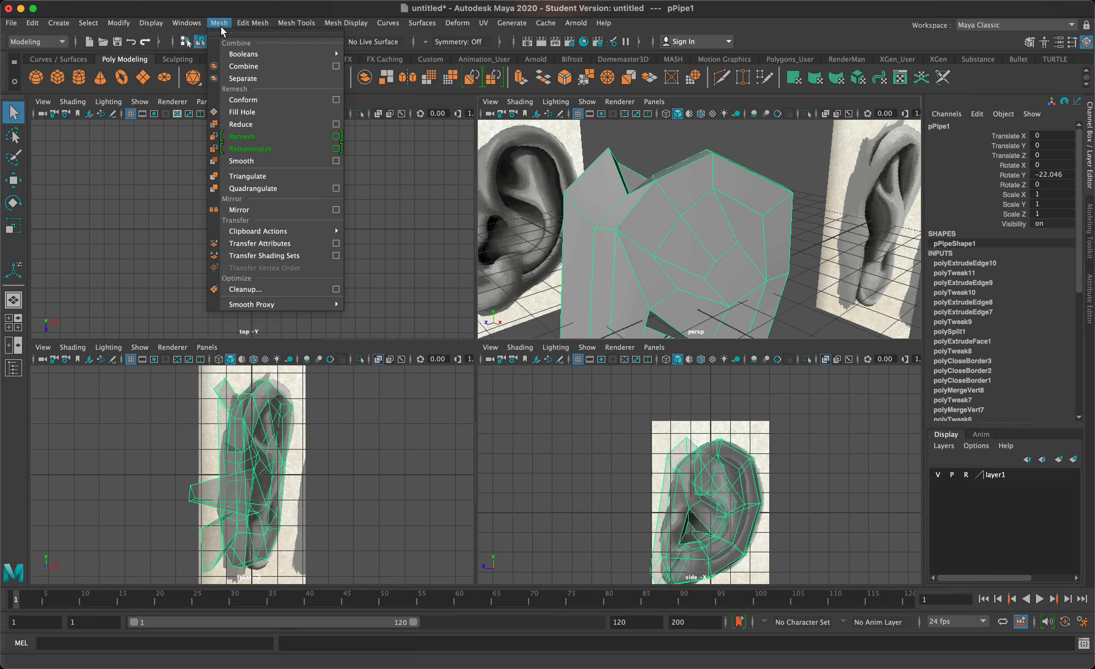
pyautogui.click(245, 161)
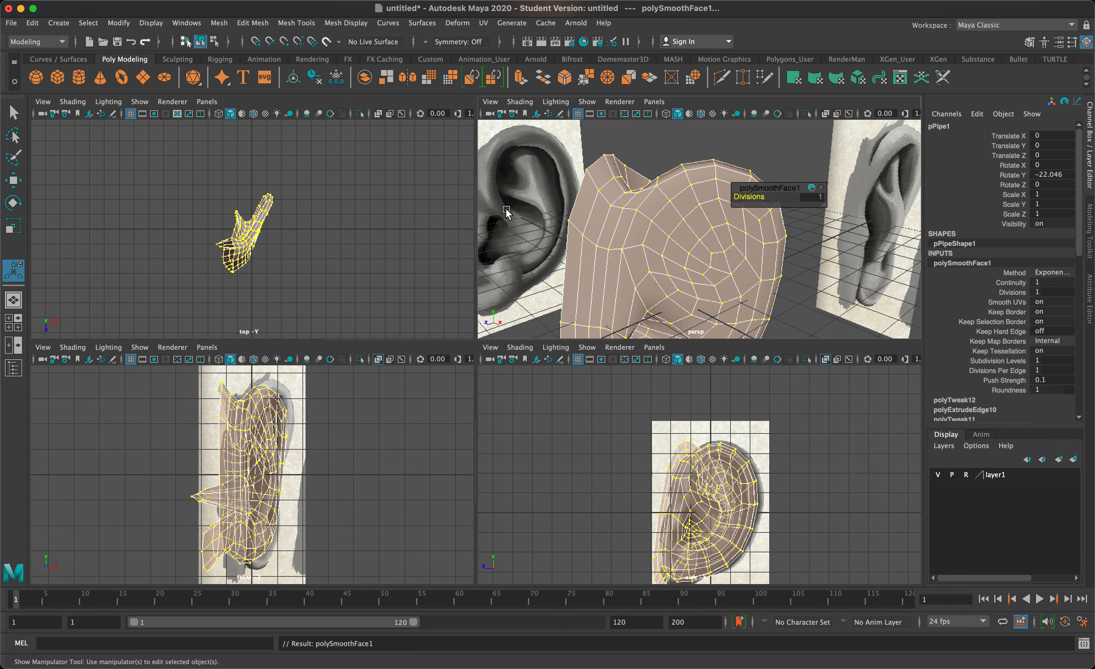
# - In vertex mode, move two neighbouring vertices on the upper inner face of the ear inward along X
pyautogui.click(692, 220)
pyautogui.moveTo(691, 219); pyautogui.dragTo(655, 217, button='right')
pyautogui.click(683, 219)
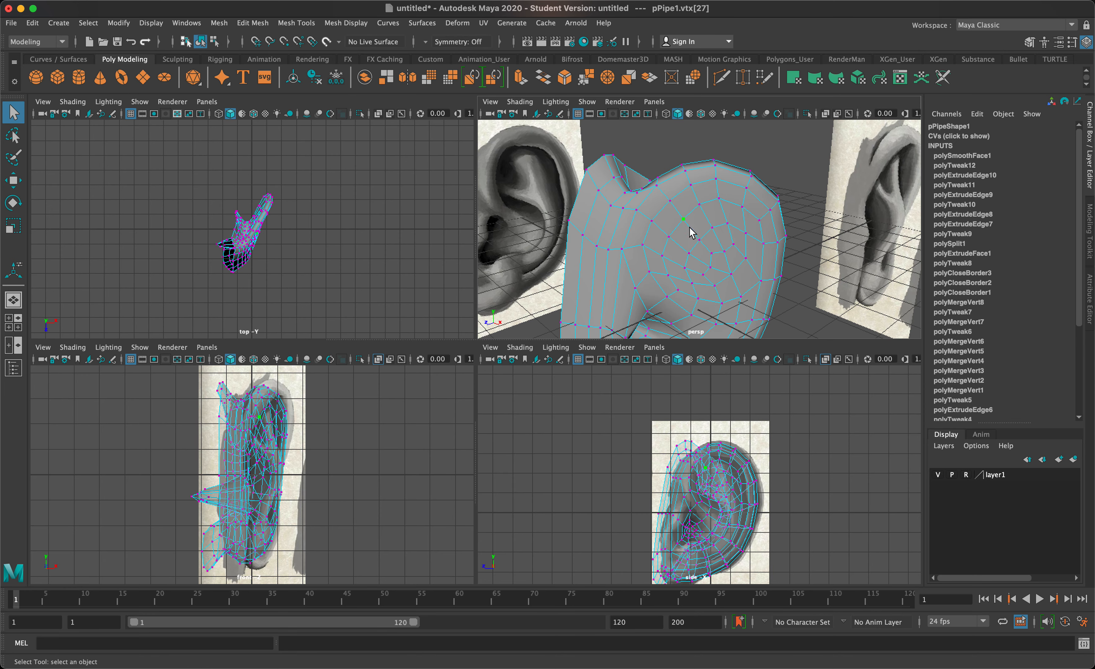
pyautogui.keyDown('shift'); pyautogui.click(700, 239); pyautogui.keyUp('shift')
pyautogui.press('w')
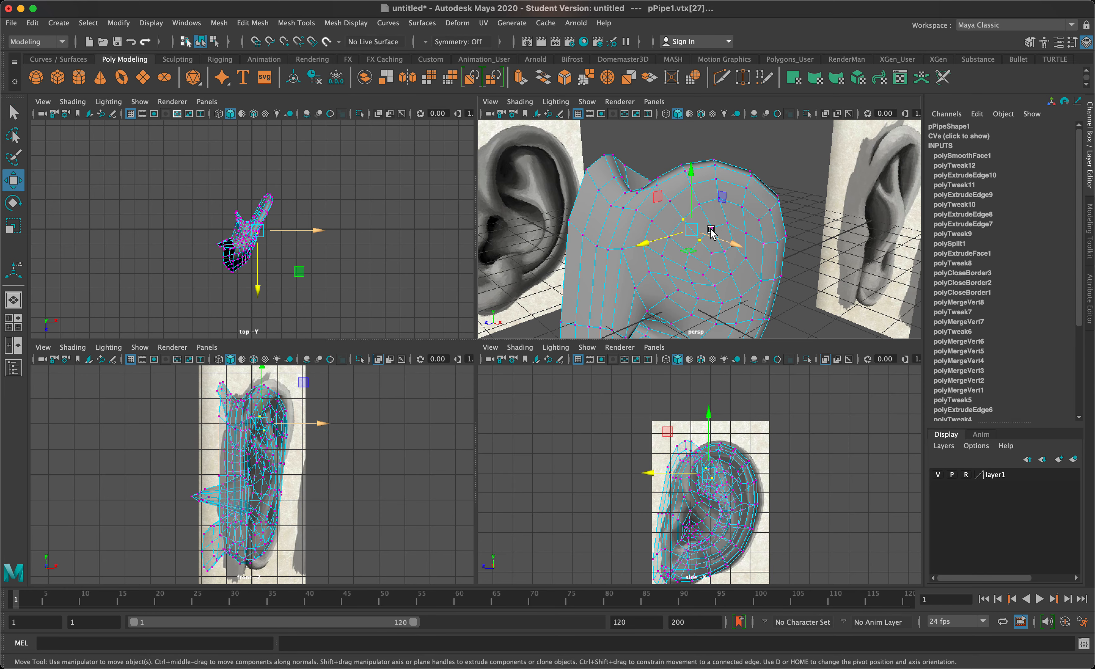
pyautogui.moveTo(714, 244)
pyautogui.keyDown('alt'); pyautogui.mouseDown()
pyautogui.moveTo(746, 246)
pyautogui.moveTo(689, 222)
pyautogui.moveTo(702, 232)
pyautogui.mouseUp(); pyautogui.keyUp('alt')
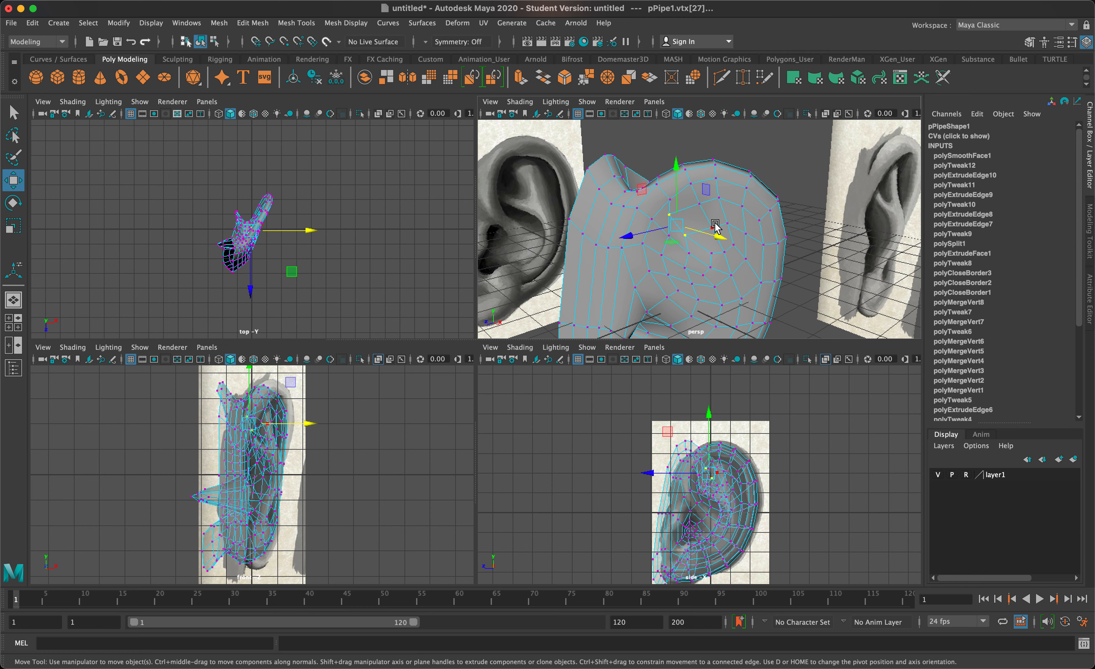
# - Reposition a row of three vertices closer to the outer rim to shape the upper fold, checking it in smooth preview
pyautogui.click(719, 199)
pyautogui.keyDown('shift'); pyautogui.moveTo(731, 220); pyautogui.dragTo(761, 240); pyautogui.keyUp('shift')
pyautogui.press('3')
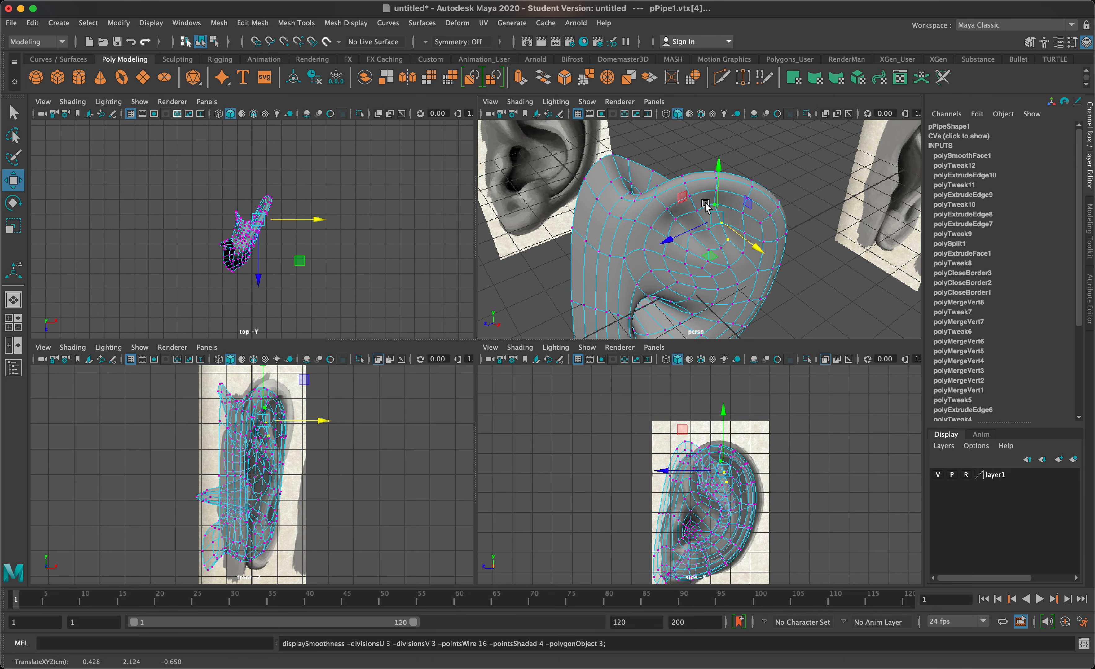
pyautogui.press('1')
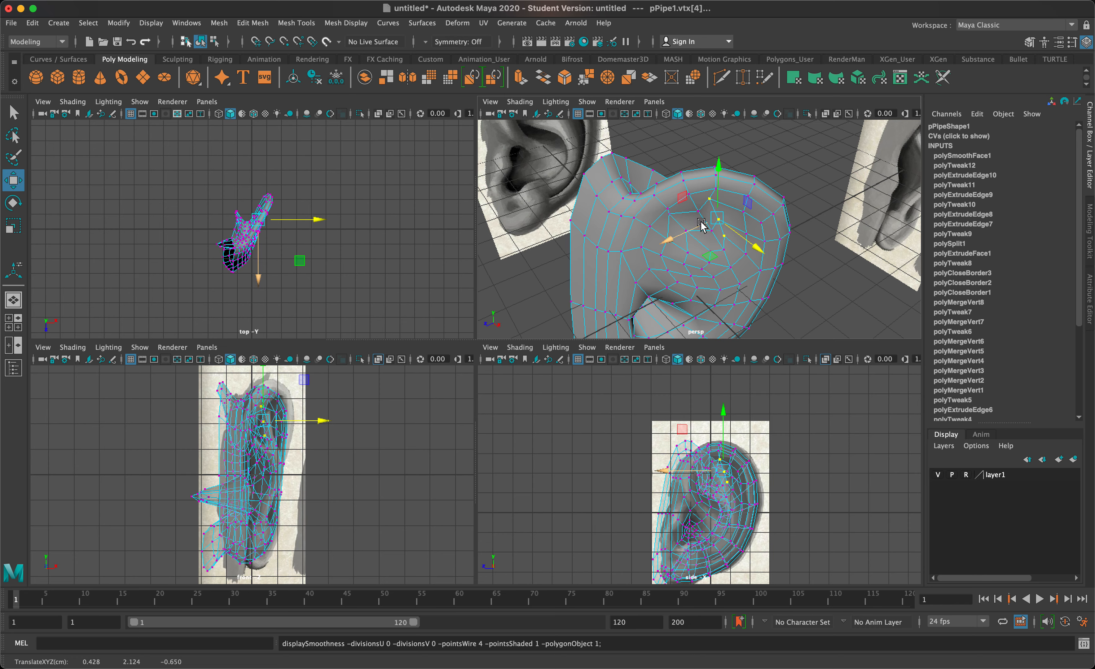
# - Move two vertices above the ear canal opening to extend the fold, and check the opening's edge in smooth preview
pyautogui.click(667, 258)
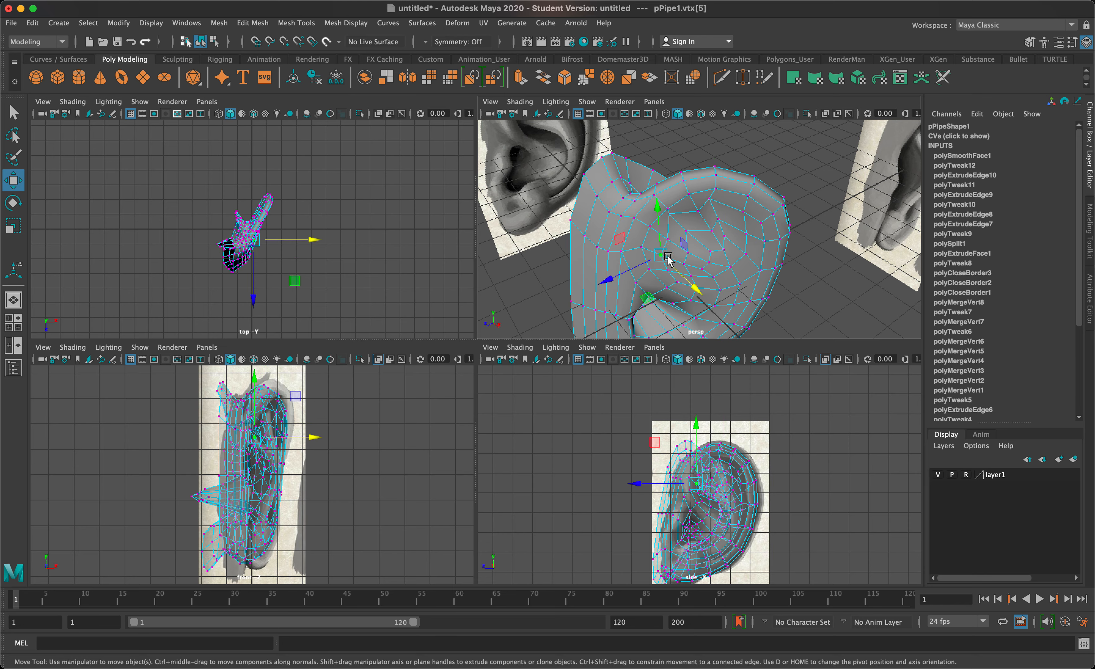
pyautogui.keyDown('shift'); pyautogui.click(688, 263); pyautogui.keyUp('shift')
pyautogui.keyDown('alt'); pyautogui.moveTo(700, 250); pyautogui.dragTo(712, 228); pyautogui.keyUp('alt')
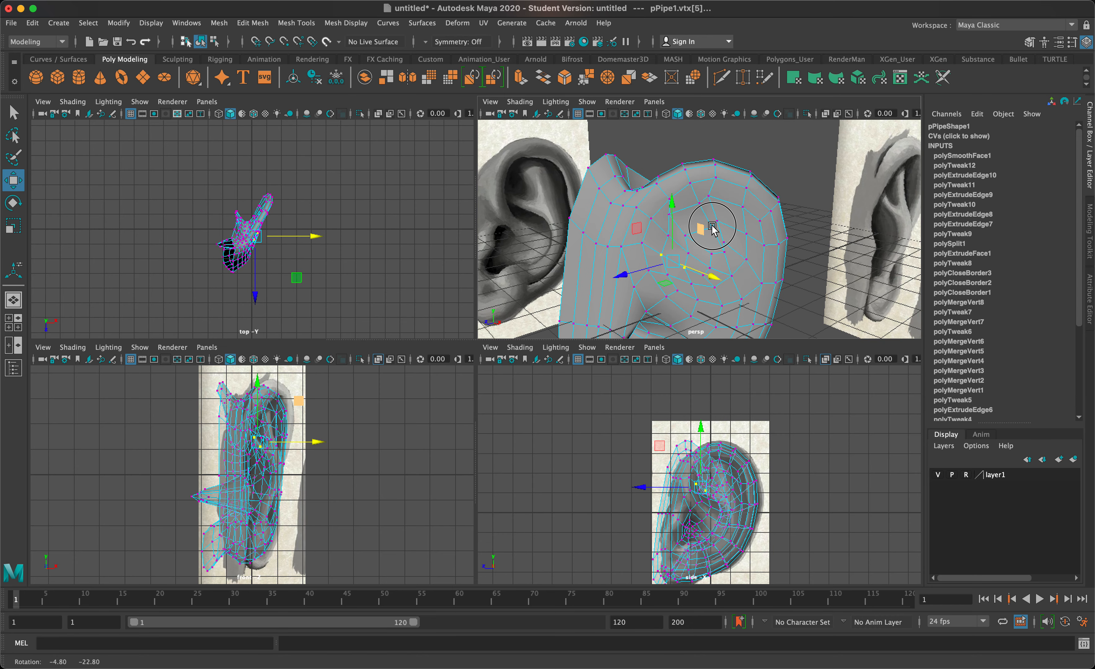
pyautogui.moveTo(714, 276); pyautogui.dragTo(644, 244)
pyautogui.press('3')
pyautogui.click(649, 298)
pyautogui.moveTo(665, 321)
pyautogui.keyDown('alt'); pyautogui.mouseDown()
pyautogui.moveTo(672, 303)
pyautogui.moveTo(639, 289)
pyautogui.moveTo(674, 310)
pyautogui.mouseUp(); pyautogui.keyUp('alt')
pyautogui.click(641, 318)
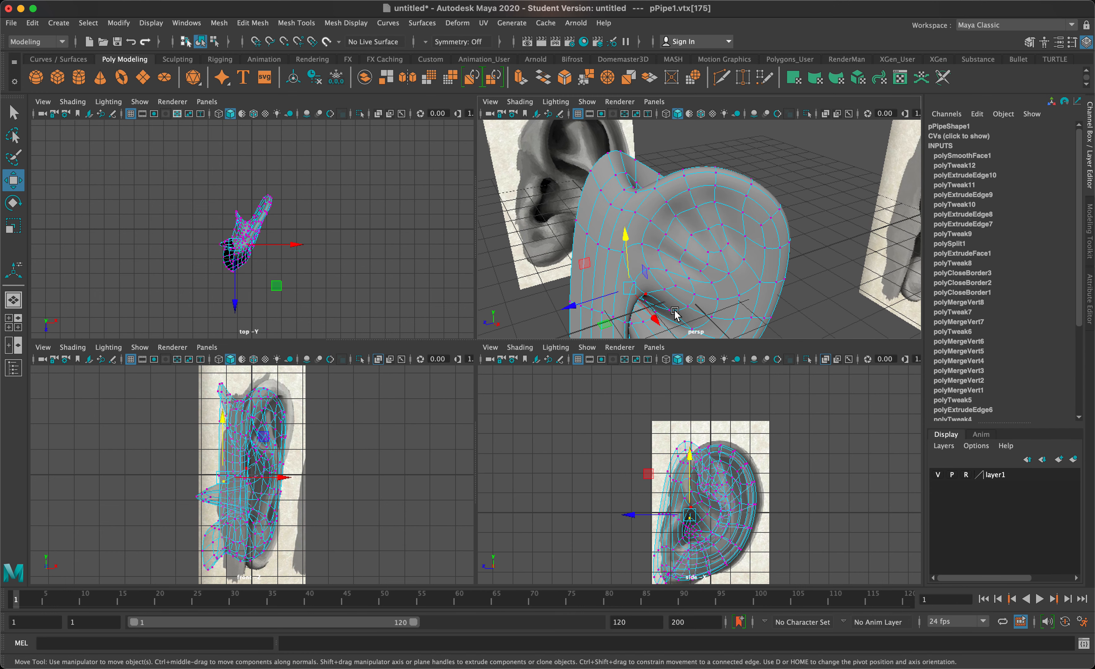
pyautogui.press('1')
# - Adjust single vertices along the inner fold of the upper ear, refining them in smooth preview
pyautogui.click(686, 233)
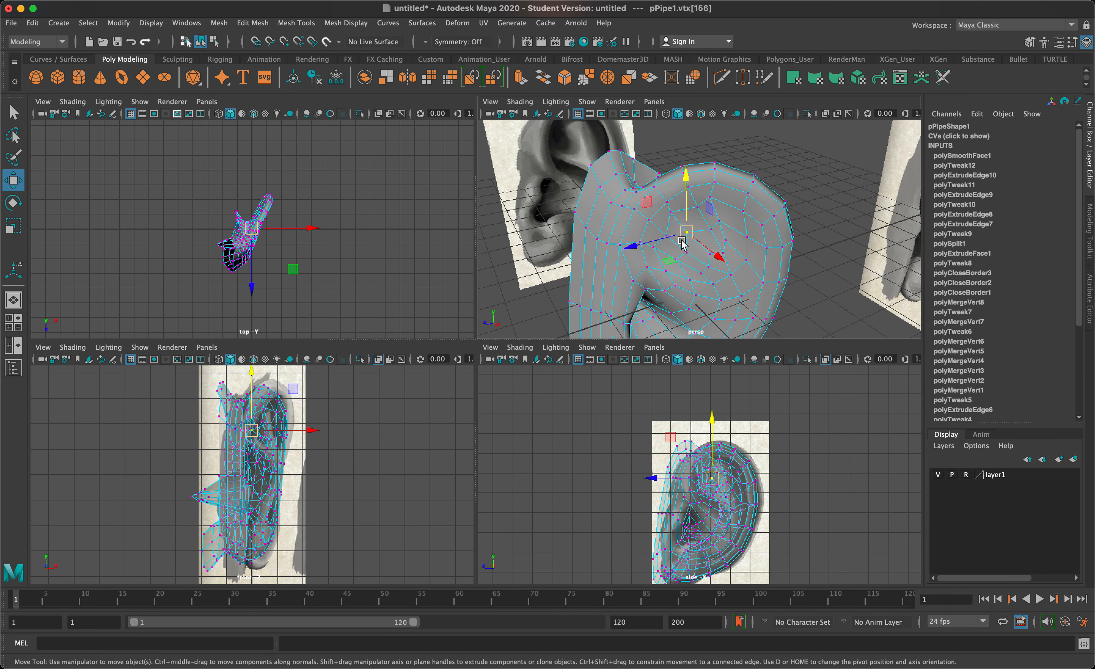
pyautogui.keyDown('alt'); pyautogui.moveTo(685, 233); pyautogui.dragTo(708, 258); pyautogui.keyUp('alt')
pyautogui.click(707, 254)
pyautogui.press('3')
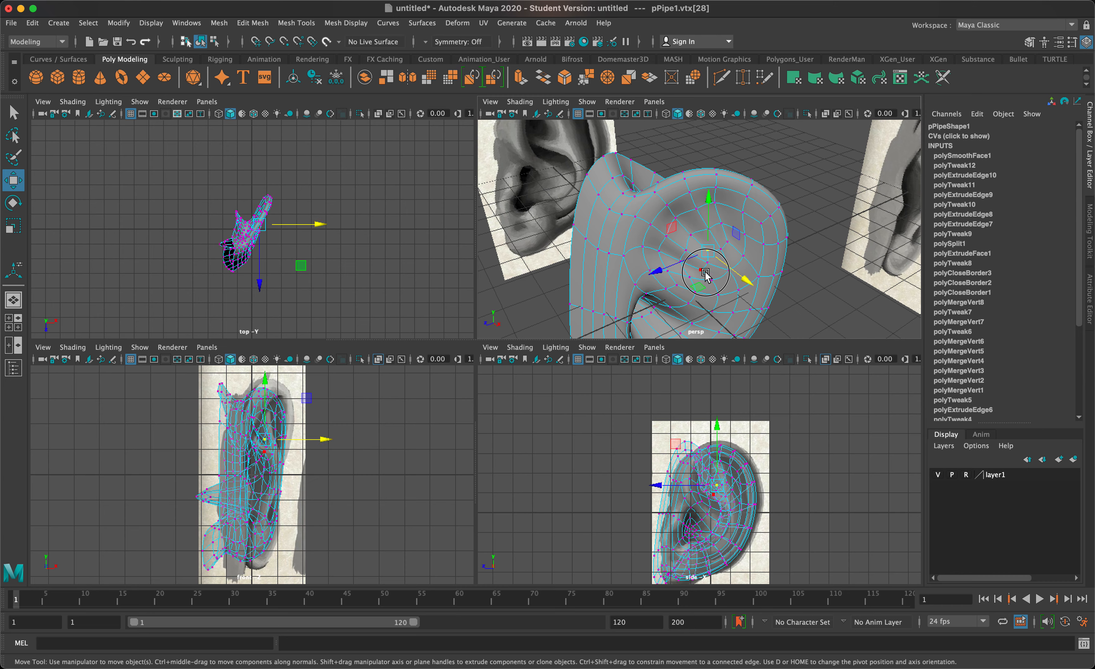
pyautogui.click(706, 273)
pyautogui.moveTo(737, 301); pyautogui.dragTo(728, 297)
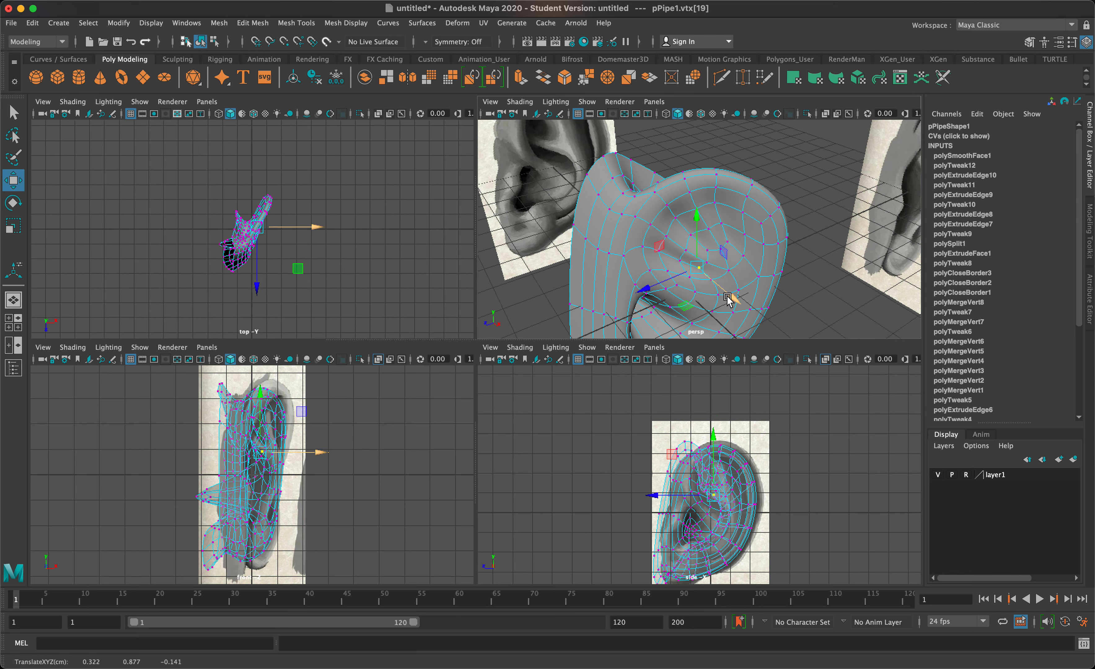
# - Move a group of neighbouring vertices on the middle inner face inward along X, and switch off smooth preview
pyautogui.click(710, 290)
pyautogui.scroll(-5, 722, 305)
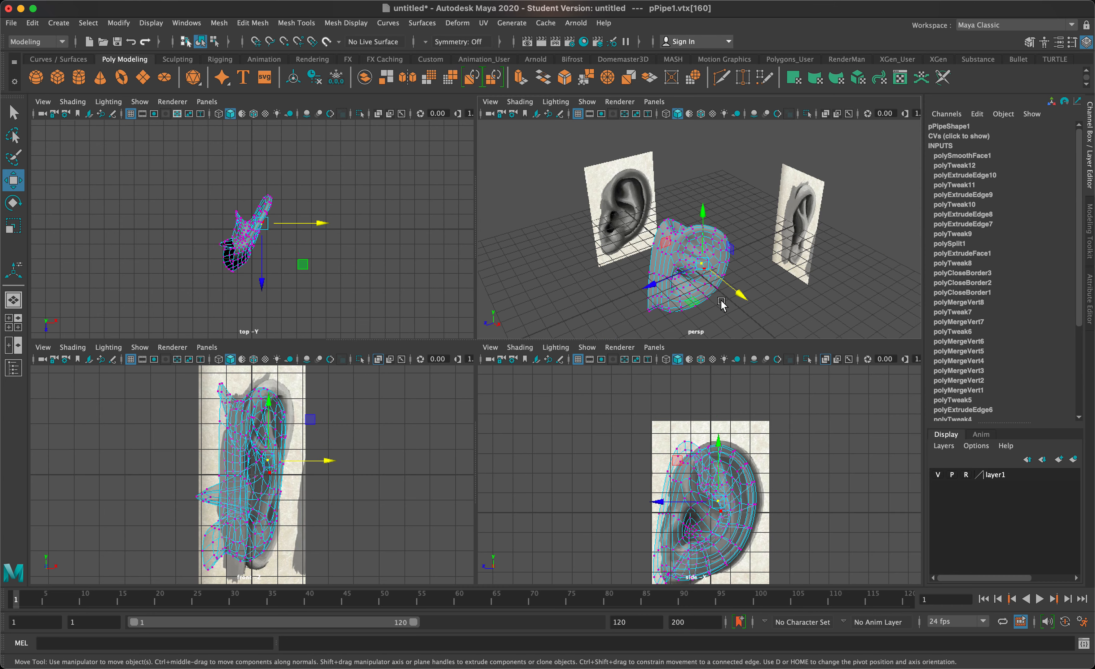
pyautogui.scroll(10, 716, 285)
pyautogui.scroll(-5, 716, 284)
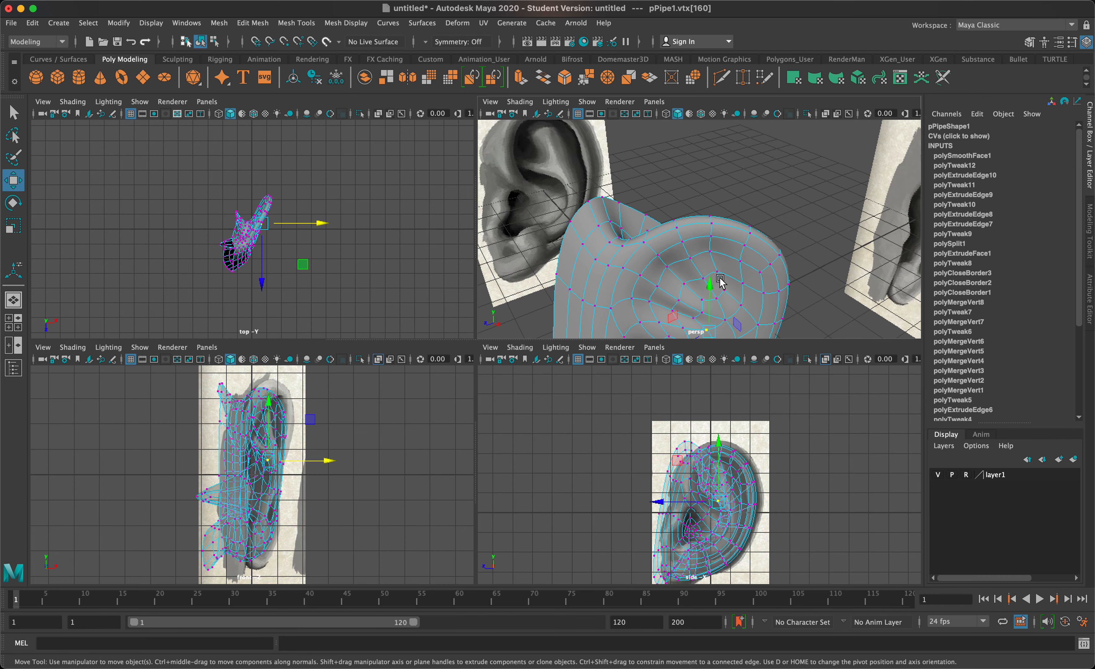
pyautogui.keyDown('alt'); pyautogui.moveTo(720, 282); pyautogui.dragTo(727, 231, button='middle'); pyautogui.keyUp('alt')
pyautogui.keyDown('shift'); pyautogui.click(722, 285); pyautogui.keyUp('shift')
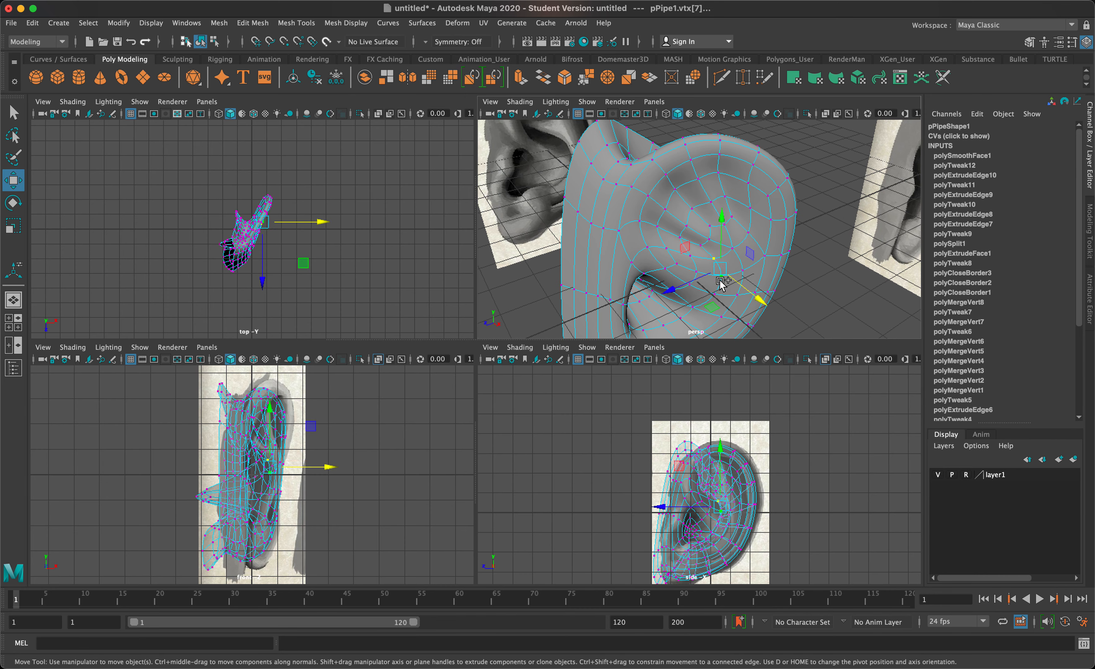
pyautogui.moveTo(724, 295)
pyautogui.mouseDown()
pyautogui.moveTo(748, 299)
pyautogui.moveTo(742, 288)
pyautogui.mouseUp()
pyautogui.press('1')
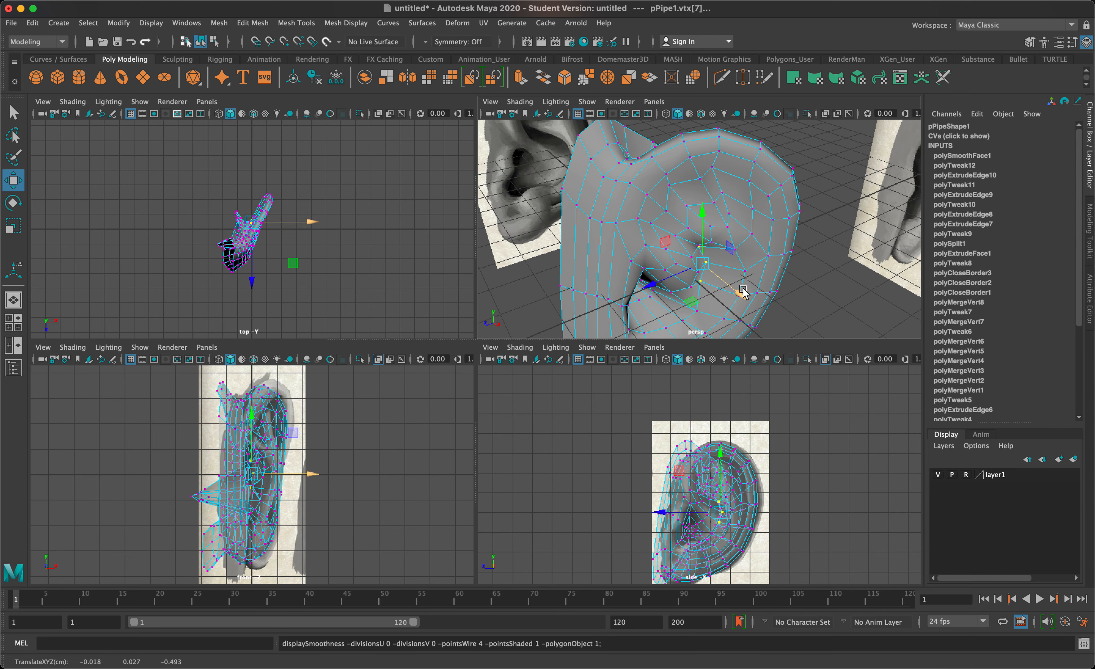
# - Move single vertices along the upper edge of the ear canal opening inward to refine the fold
pyautogui.click(675, 295)
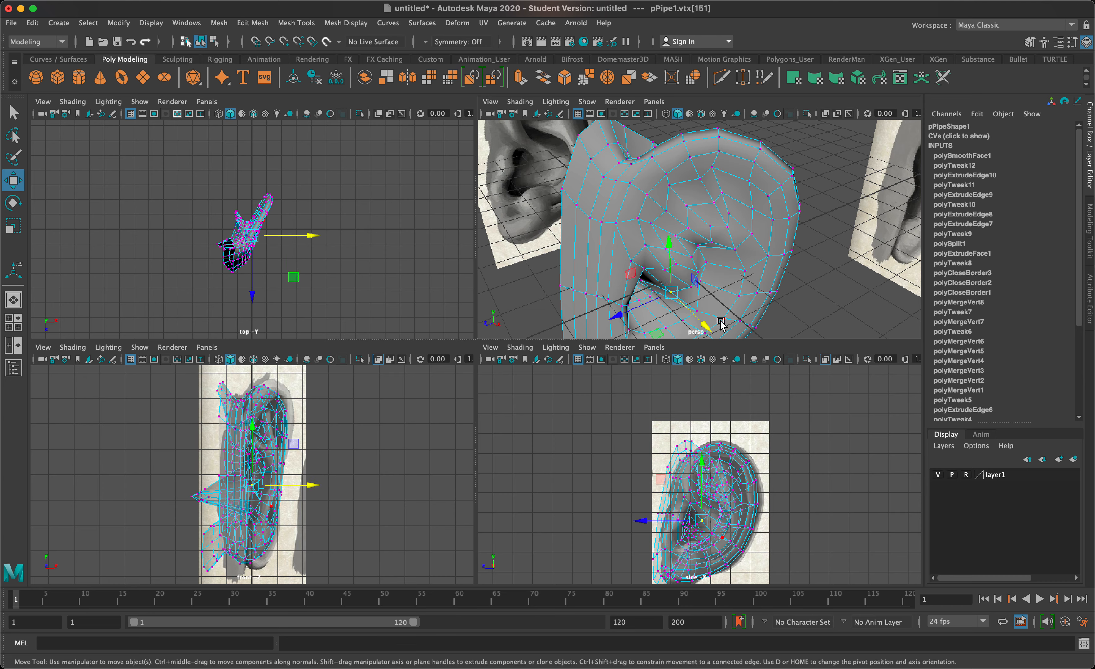
pyautogui.moveTo(706, 327); pyautogui.dragTo(699, 320)
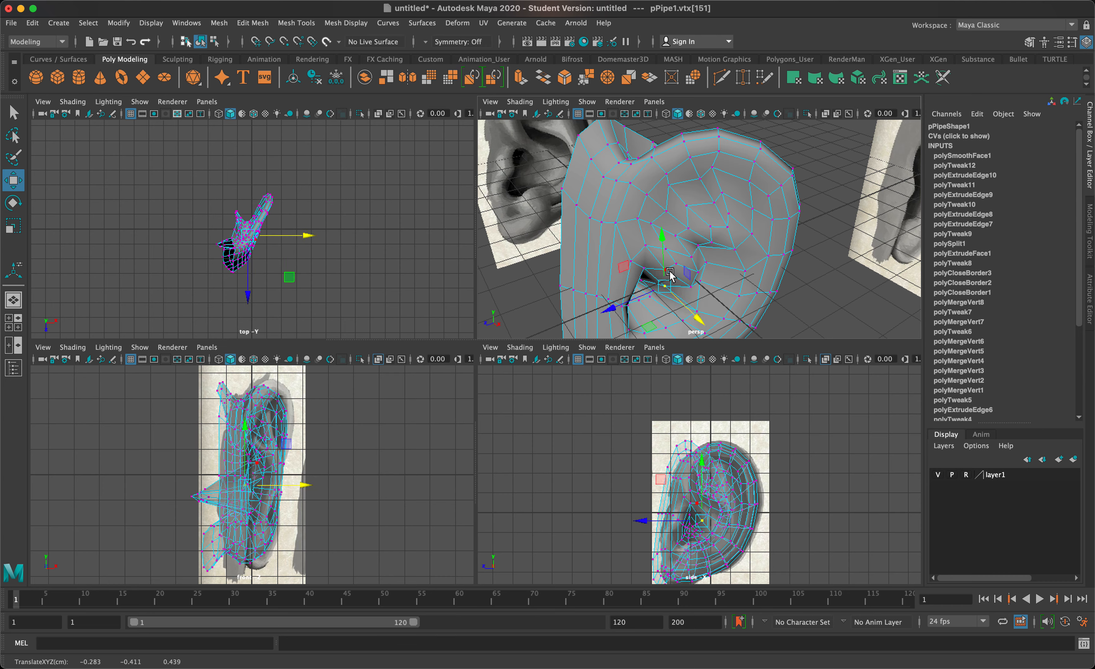
pyautogui.click(664, 269)
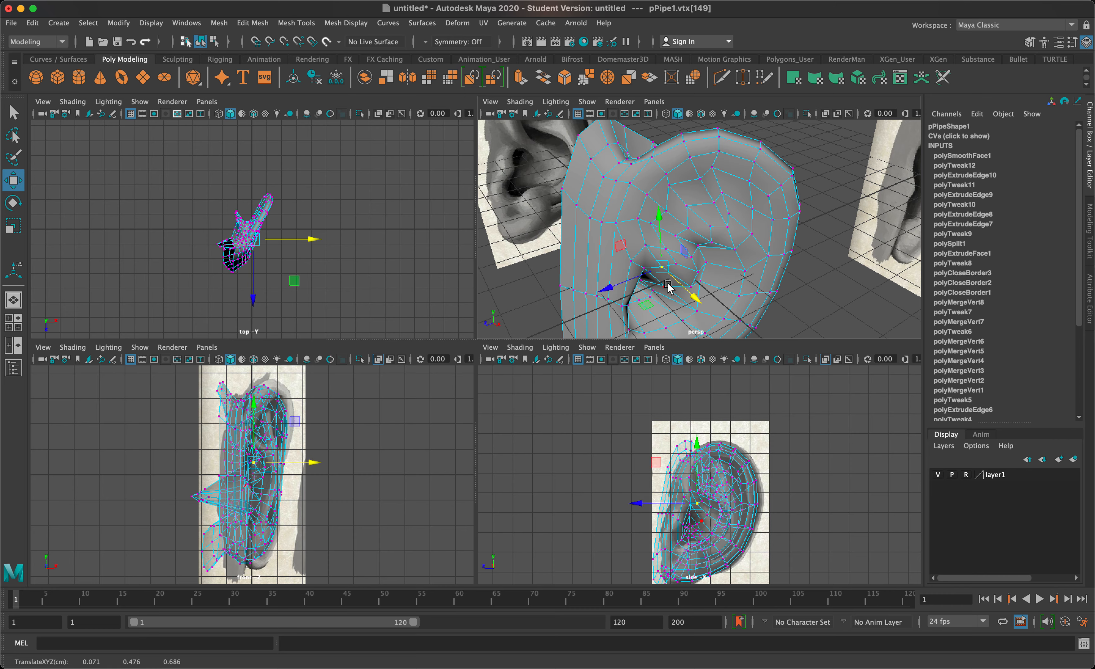
pyautogui.keyDown('alt'); pyautogui.moveTo(718, 281); pyautogui.dragTo(739, 286); pyautogui.keyUp('alt')
pyautogui.keyDown('alt'); pyautogui.moveTo(731, 272); pyautogui.dragTo(728, 264); pyautogui.keyUp('alt')
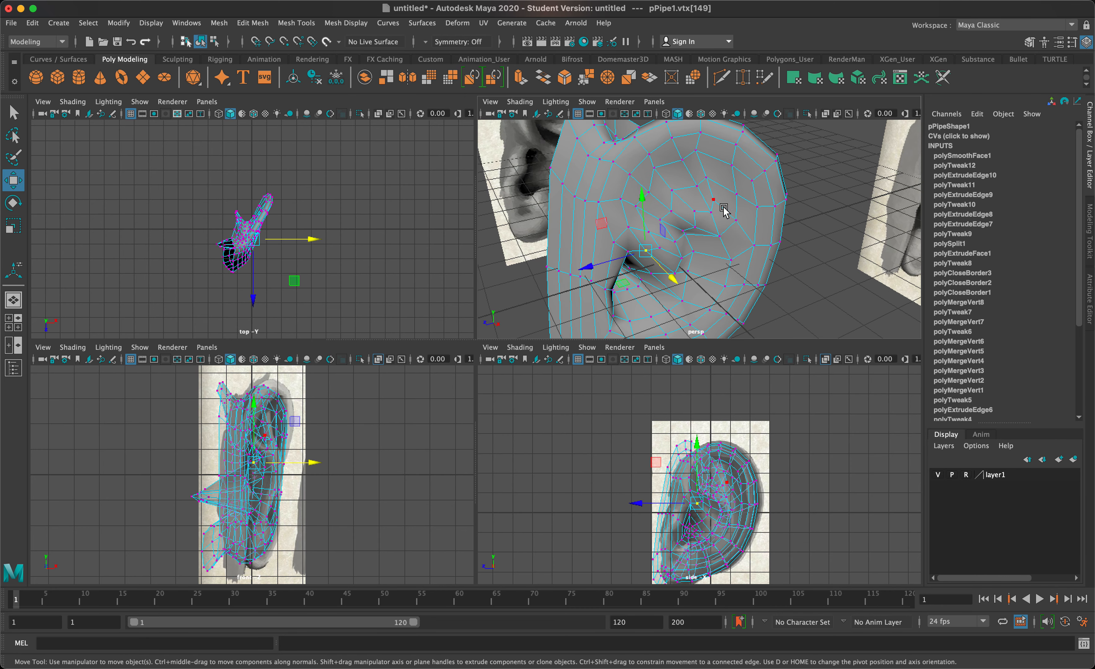
# - Select the row of six vertices just inside the outer rim and move it inward along X to deepen the groove
pyautogui.click(722, 166)
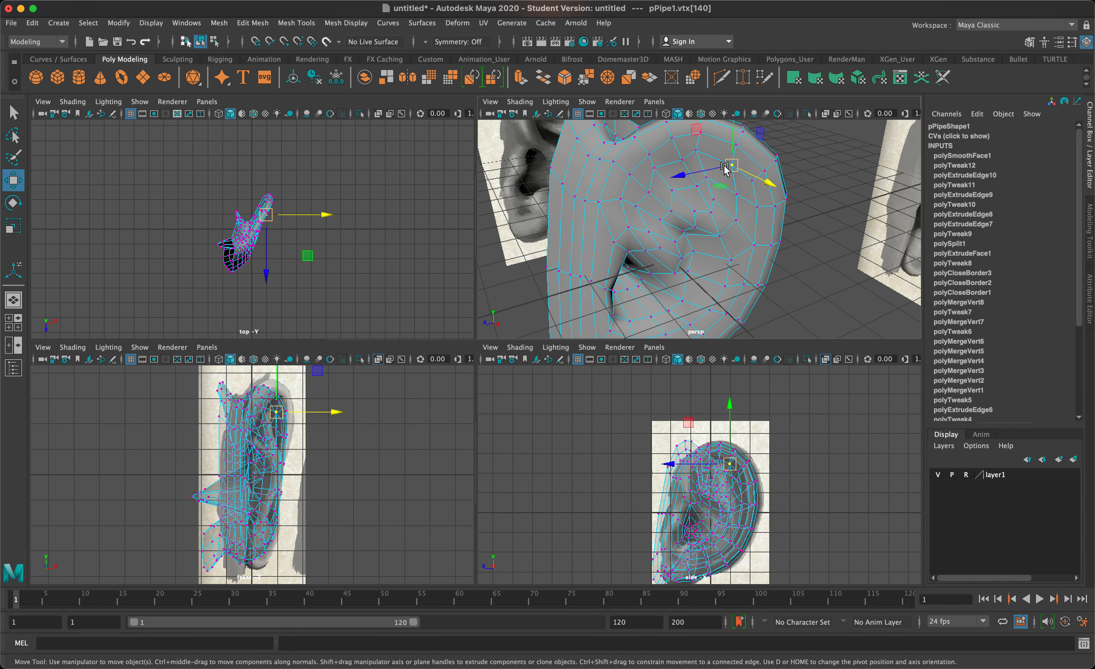
pyautogui.keyDown('shift'); pyautogui.click(752, 181); pyautogui.keyUp('shift')
pyautogui.keyDown('shift'); pyautogui.click(757, 207); pyautogui.keyUp('shift')
pyautogui.keyDown('shift'); pyautogui.click(756, 243); pyautogui.keyUp('shift')
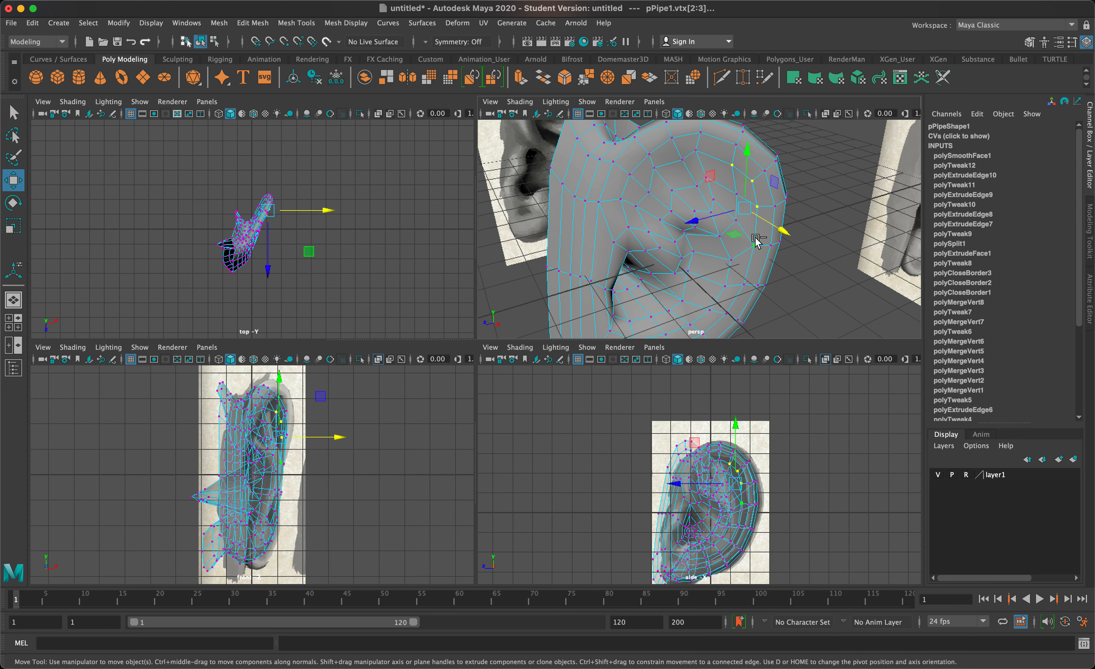
pyautogui.keyDown('shift'); pyautogui.click(746, 281); pyautogui.keyUp('shift')
pyautogui.keyDown('shift'); pyautogui.click(730, 310); pyautogui.keyUp('shift')
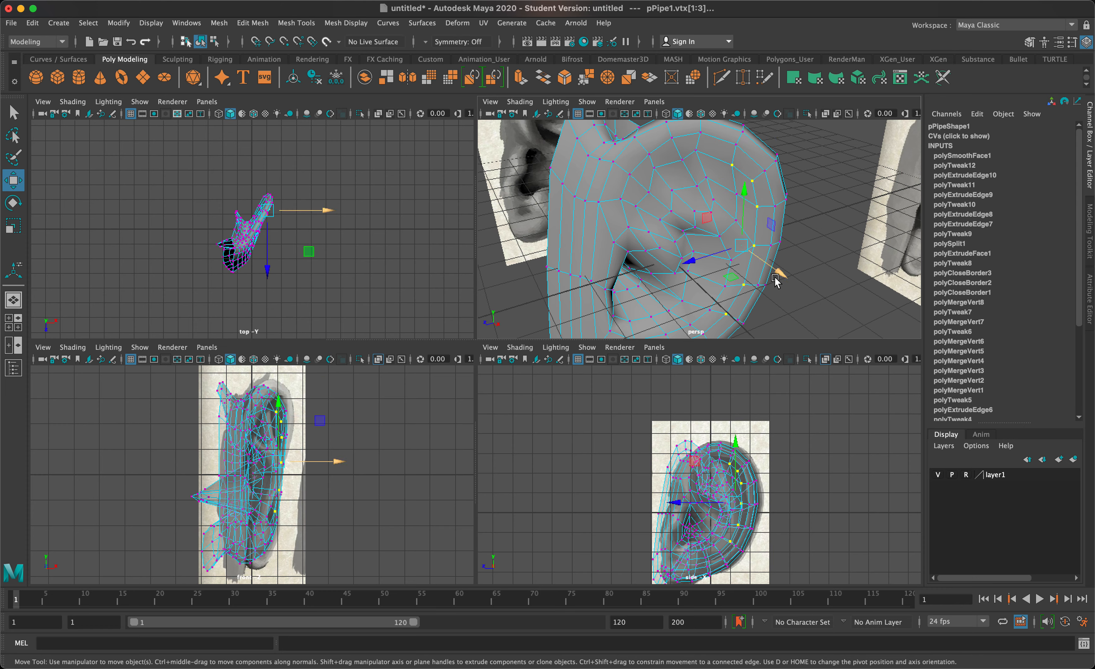
pyautogui.moveTo(775, 281); pyautogui.dragTo(700, 255)
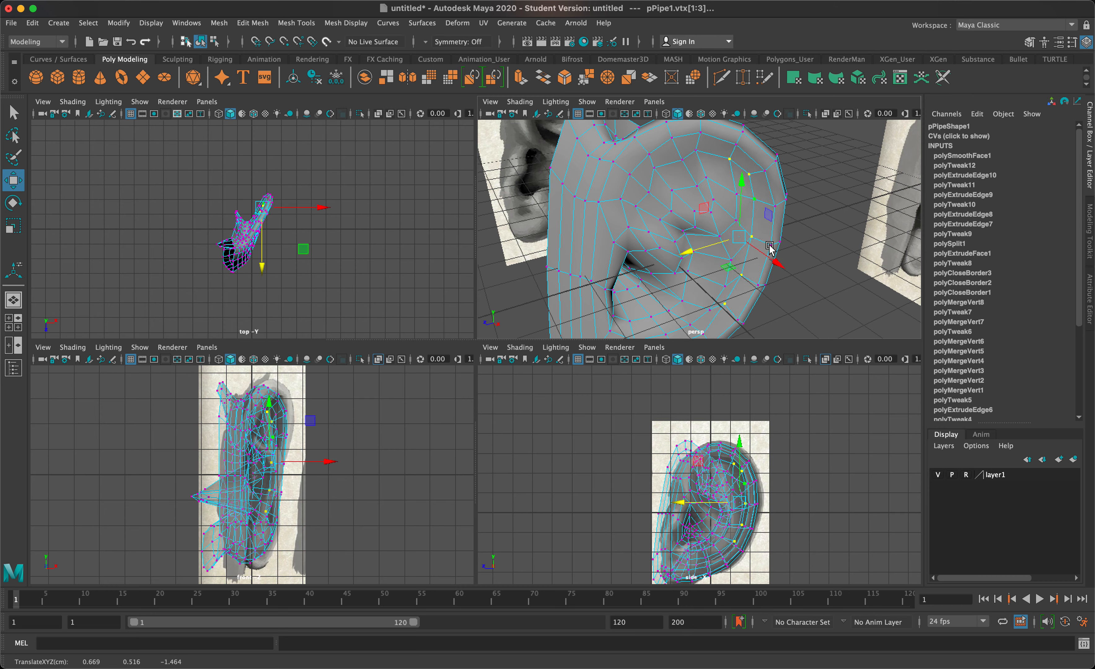
pyautogui.keyDown('alt'); pyautogui.moveTo(746, 216); pyautogui.dragTo(744, 315); pyautogui.keyUp('alt')
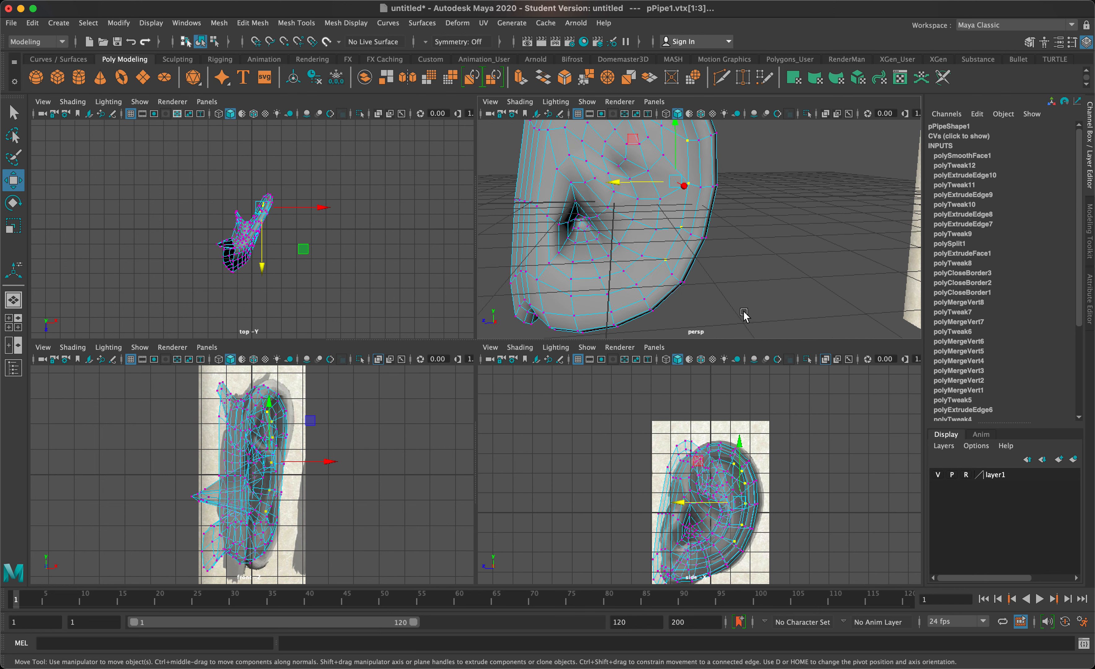
# - Adjust single vertices inside the lower rim, and check the ear's shape in smooth preview
pyautogui.click(649, 278)
pyautogui.keyDown('alt'); pyautogui.moveTo(872, 274); pyautogui.dragTo(905, 275); pyautogui.keyUp('alt')
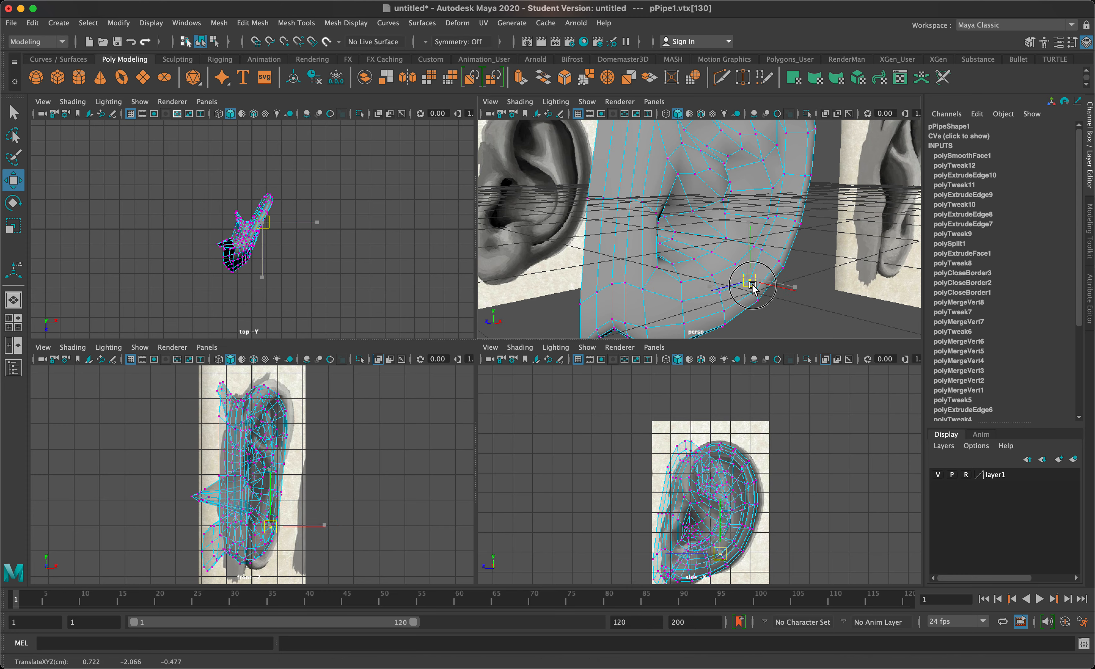
pyautogui.click(729, 296)
pyautogui.click(725, 299)
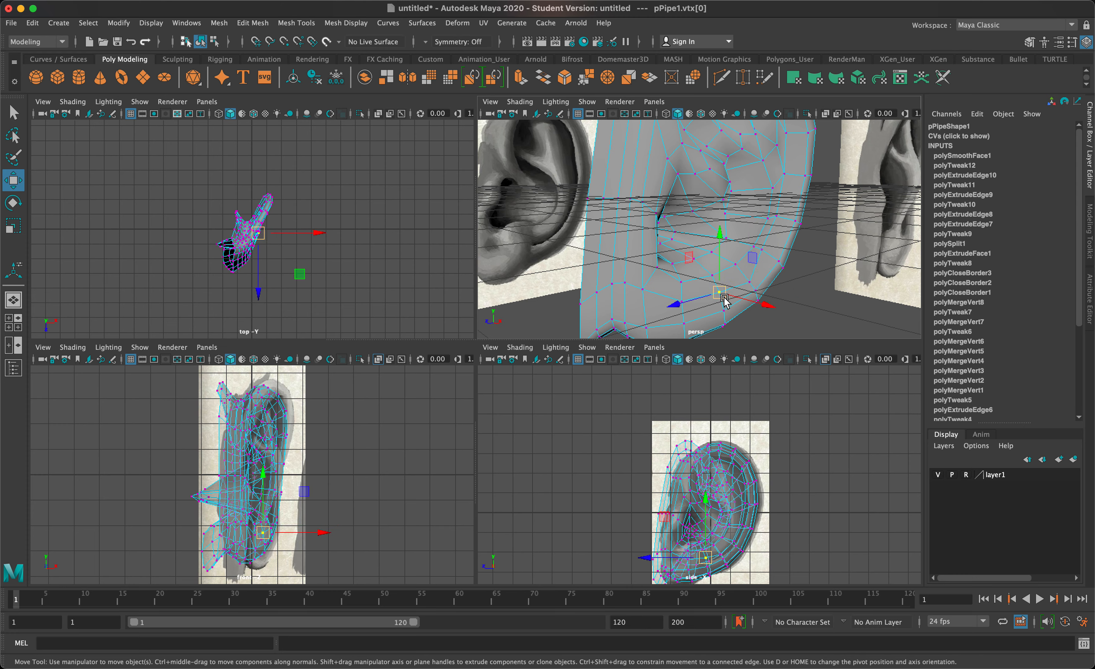
pyautogui.press('3')
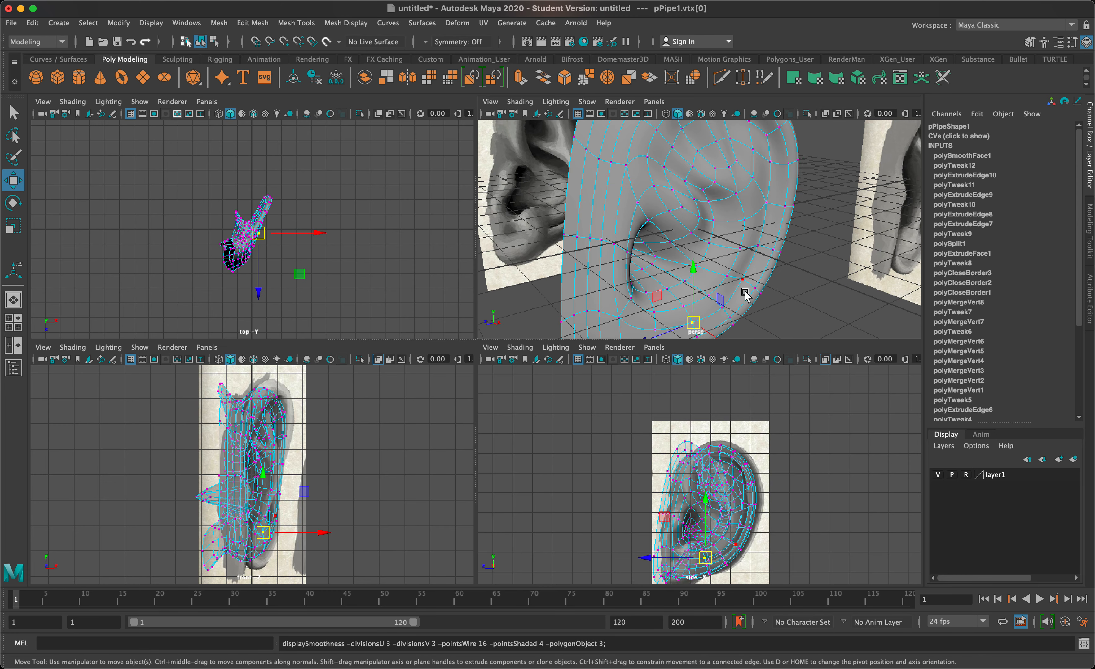
pyautogui.keyDown('alt'); pyautogui.moveTo(737, 291); pyautogui.dragTo(753, 265); pyautogui.keyUp('alt')
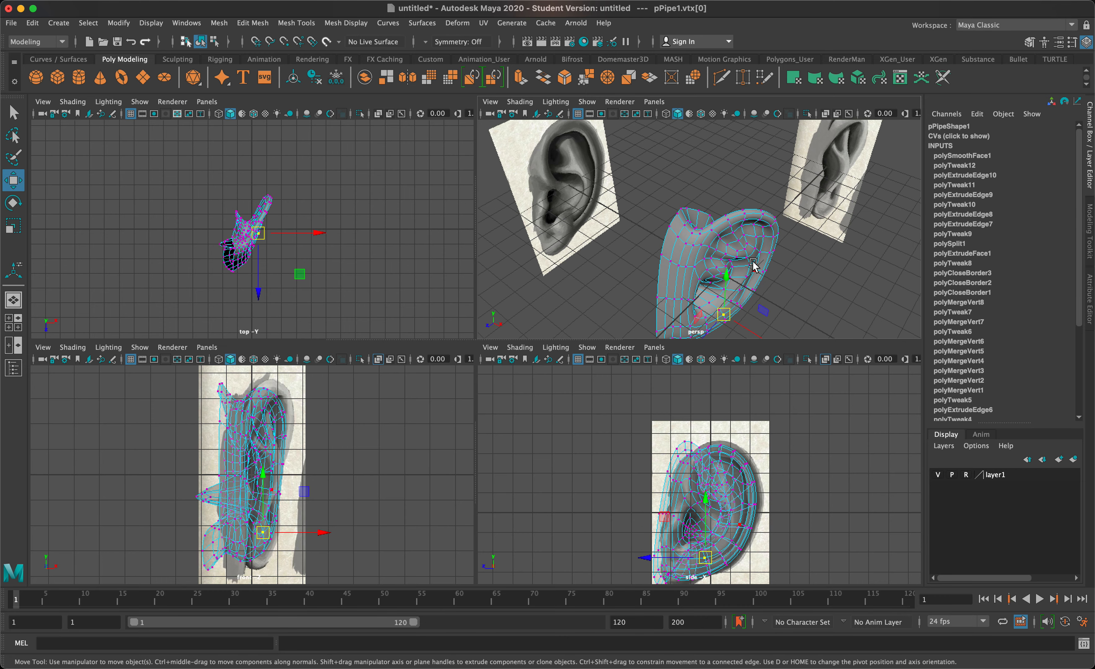
# - Adjust single vertices along the inner fold at the middle of the upper ear
pyautogui.click(746, 249)
pyautogui.scroll(3, 764, 263)
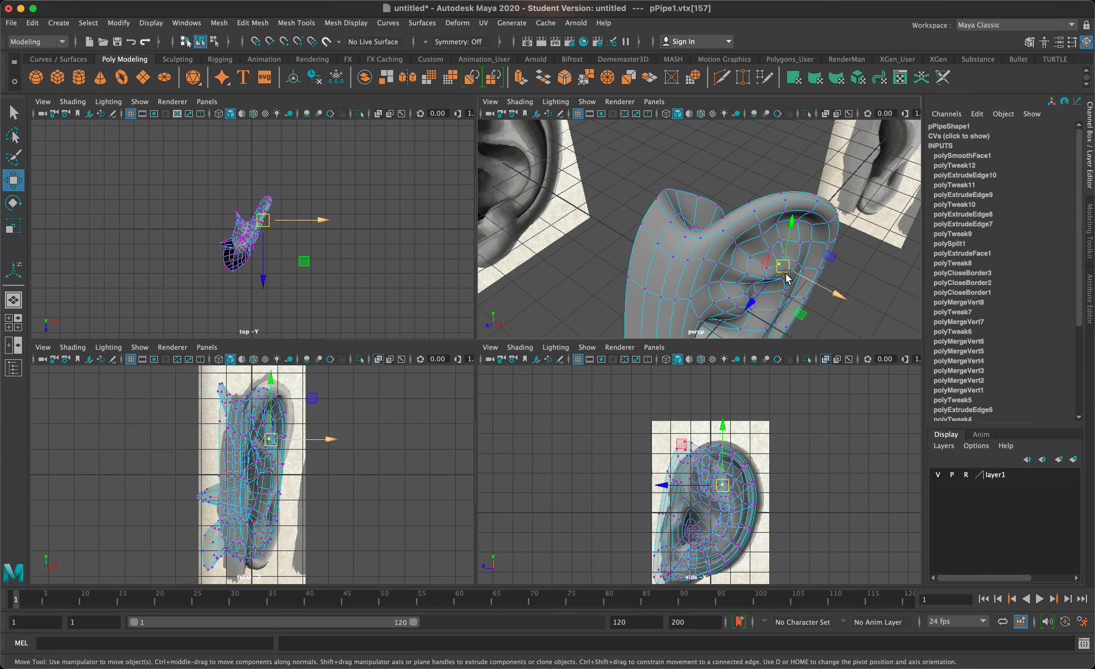
pyautogui.moveTo(818, 288); pyautogui.dragTo(780, 259)
pyautogui.click(772, 250)
pyautogui.click(766, 279)
# - Move three neighbouring vertices on the inner ridge outward along X, and inspect the smoothed ear in object mode
pyautogui.click(776, 270)
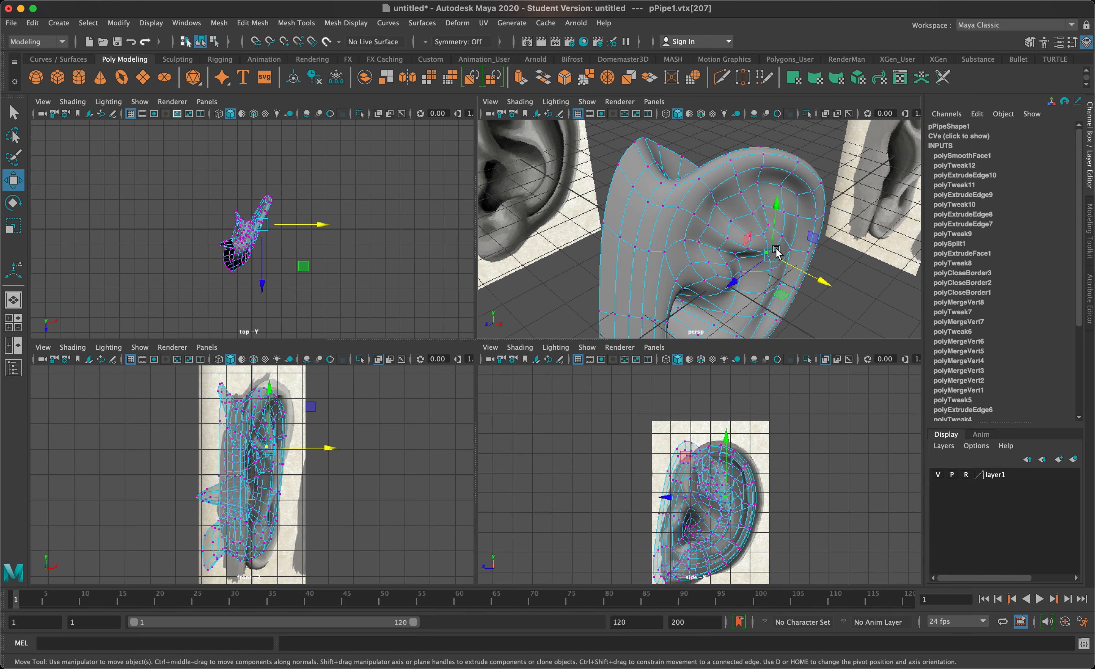
pyautogui.keyDown('shift'); pyautogui.click(776, 275); pyautogui.keyUp('shift')
pyautogui.keyDown('shift'); pyautogui.click(769, 295); pyautogui.keyUp('shift')
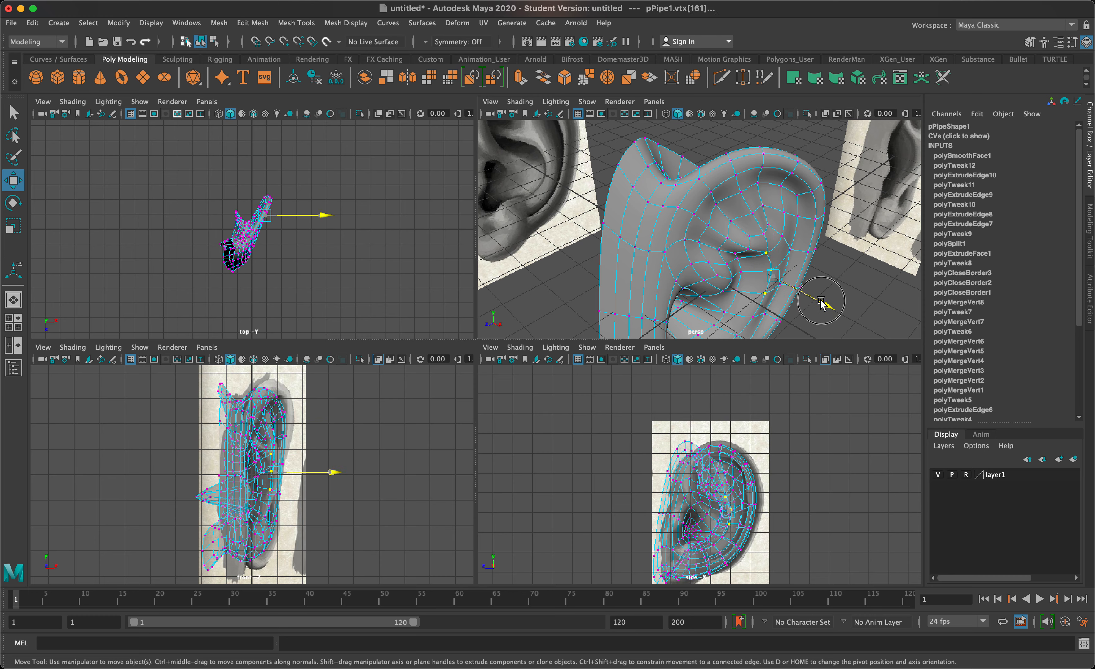
pyautogui.moveTo(821, 301); pyautogui.dragTo(825, 309)
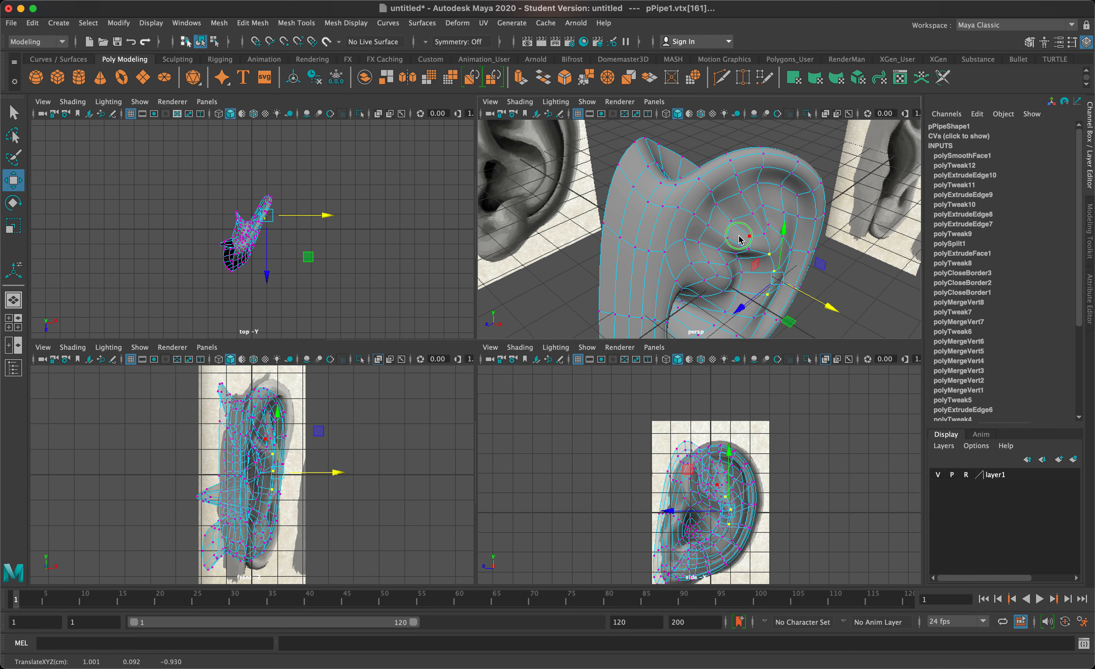
pyautogui.moveTo(739, 237); pyautogui.dragTo(771, 217, button='right')
pyautogui.scroll(-10, 832, 260)
pyautogui.keyDown('alt'); pyautogui.moveTo(821, 265); pyautogui.dragTo(712, 204); pyautogui.keyUp('alt')
pyautogui.scroll(5, 706, 212)
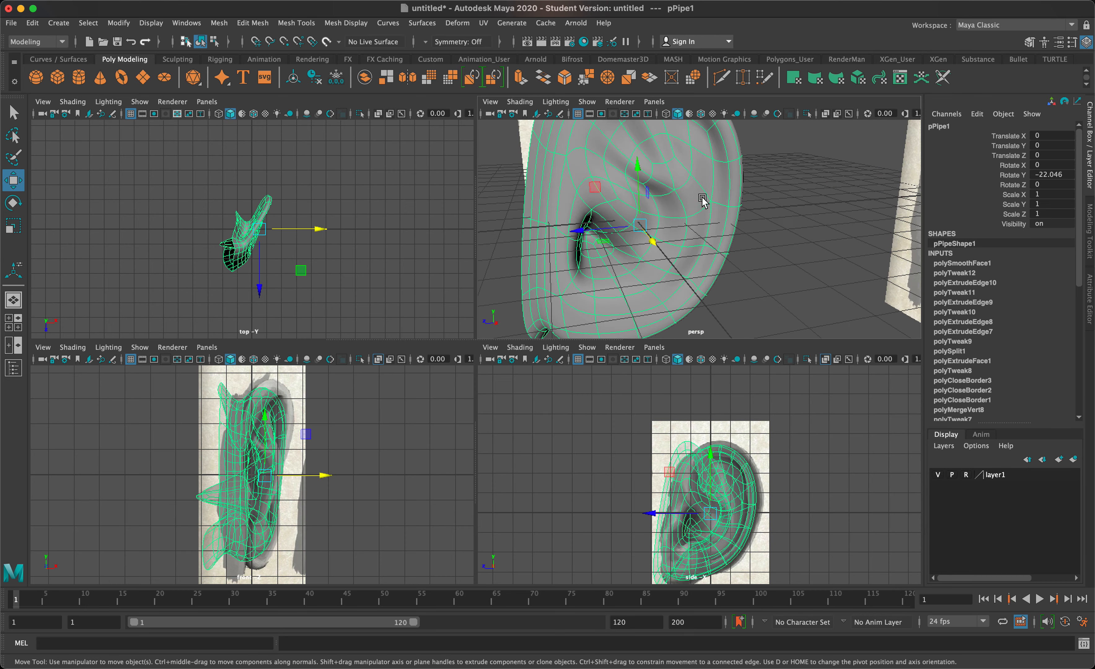
pyautogui.keyDown('alt'); pyautogui.moveTo(703, 198); pyautogui.dragTo(740, 263, button='middle'); pyautogui.keyUp('alt')
pyautogui.keyDown('alt'); pyautogui.moveTo(714, 253); pyautogui.dragTo(725, 256); pyautogui.keyUp('alt')
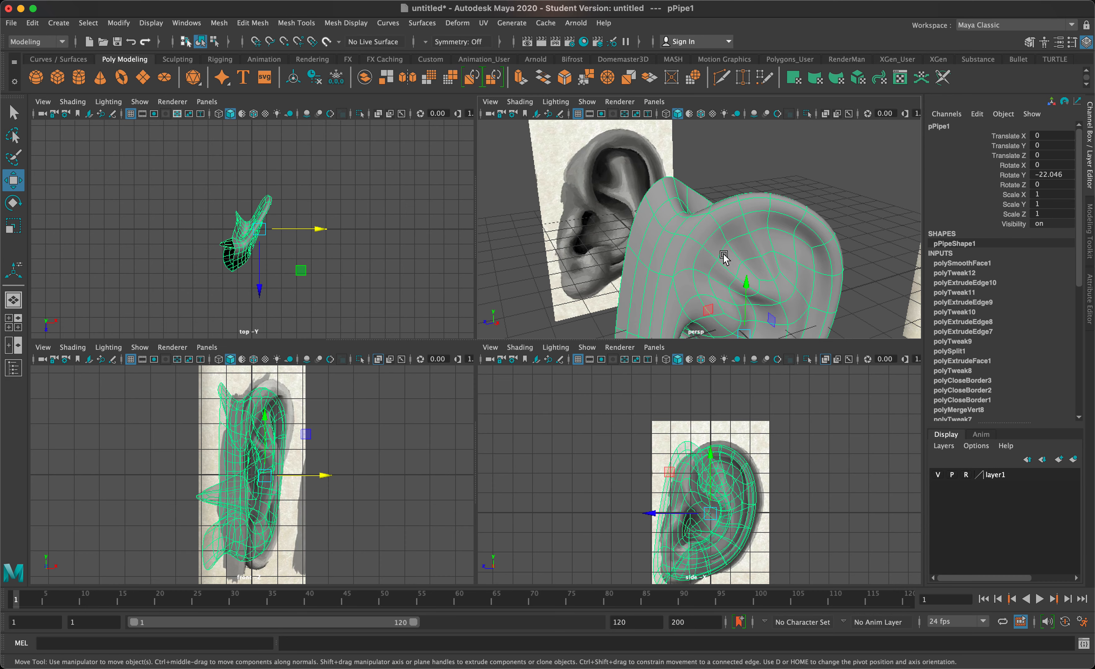
# - In vertex mode, move a vertex at the front of the upper fold along X, comparing the low-poly and smoothed shapes
pyautogui.moveTo(721, 256); pyautogui.dragTo(660, 252, button='right')
pyautogui.click(721, 261)
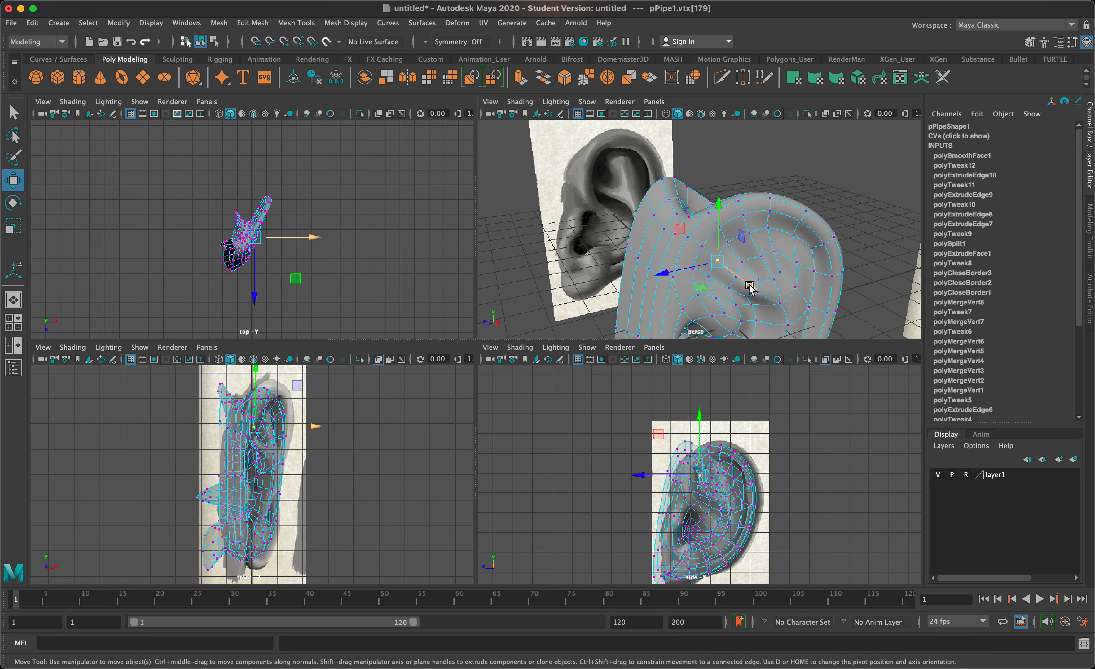
pyautogui.keyDown('alt'); pyautogui.moveTo(750, 286); pyautogui.dragTo(716, 253); pyautogui.keyUp('alt')
pyautogui.click(822, 319)
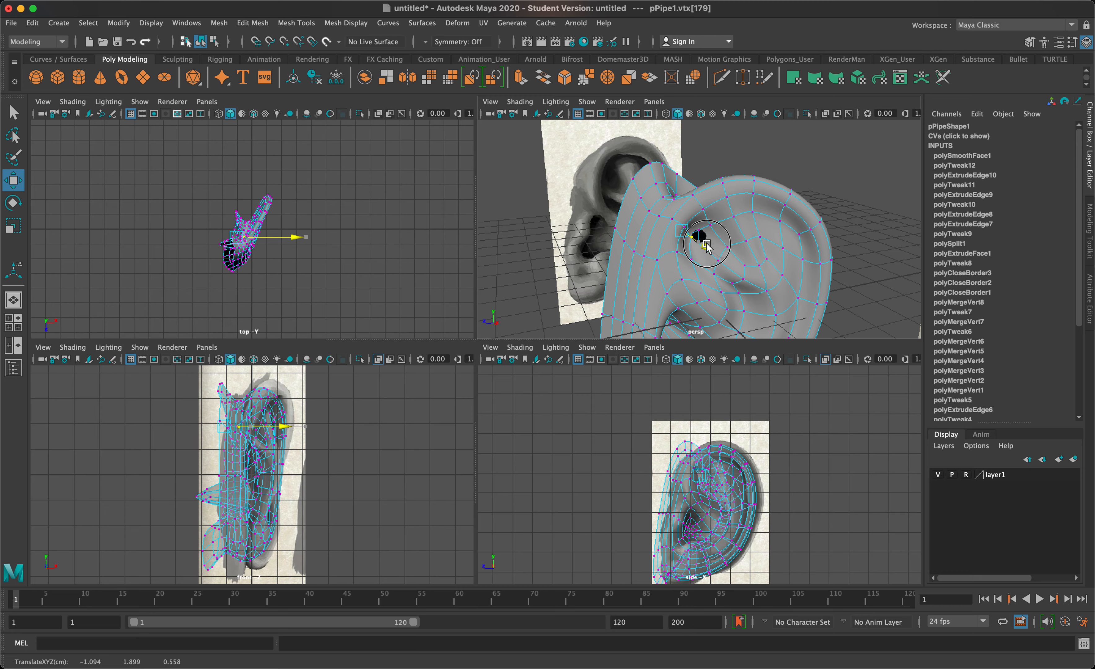
pyautogui.moveTo(709, 250)
pyautogui.mouseDown()
pyautogui.moveTo(720, 263)
pyautogui.moveTo(724, 231)
pyautogui.moveTo(731, 238)
pyautogui.moveTo(707, 272)
pyautogui.mouseUp()
pyautogui.press('1')
pyautogui.press('3')
# - With smooth preview off, reposition single vertices where the upper fold meets the front of the ear
pyautogui.click(718, 236)
pyautogui.press('1')
pyautogui.click(678, 252)
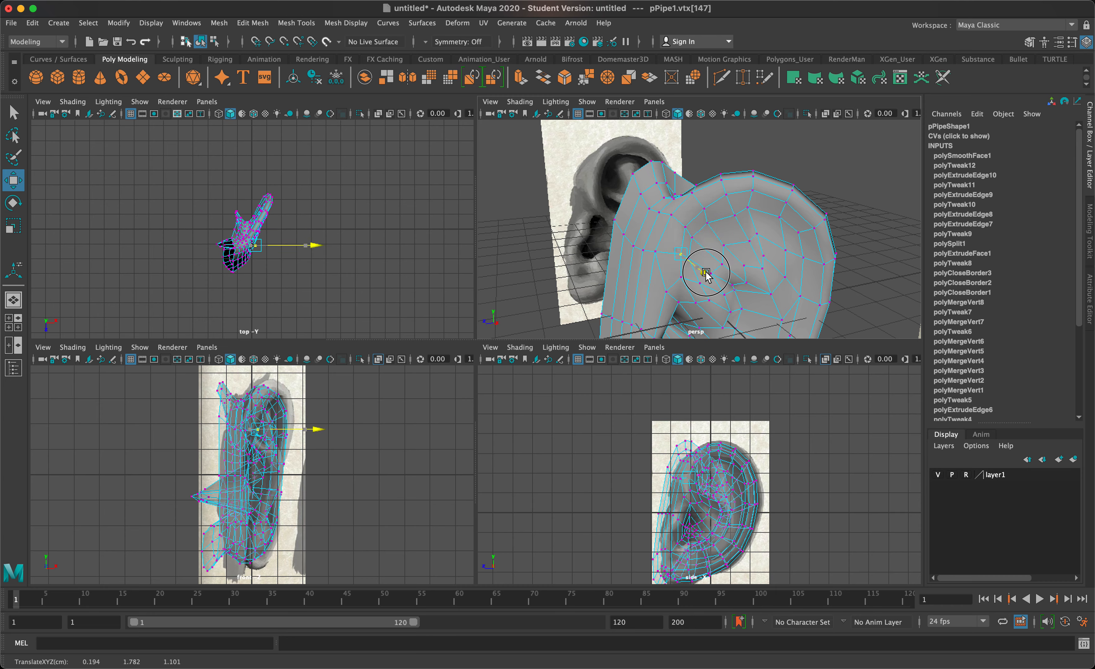
pyautogui.click(687, 230)
pyautogui.keyDown('alt'); pyautogui.moveTo(704, 245); pyautogui.dragTo(744, 261); pyautogui.keyUp('alt')
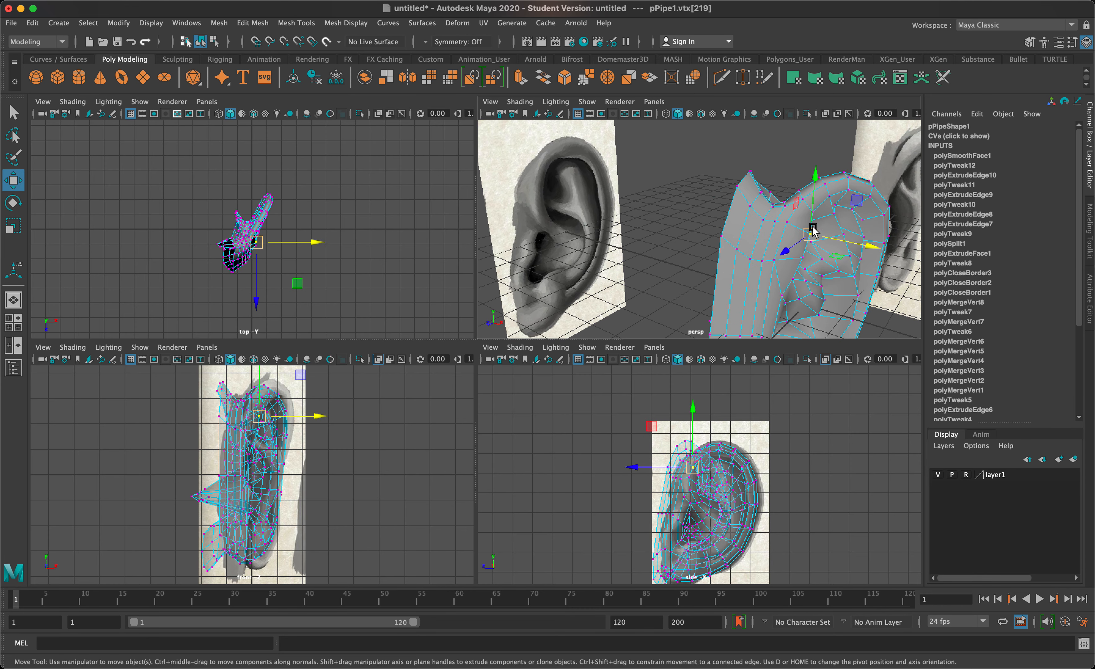
# - Adjust the vertices running down the front inner edge of the upper fold toward the ear canal opening
pyautogui.click(822, 208)
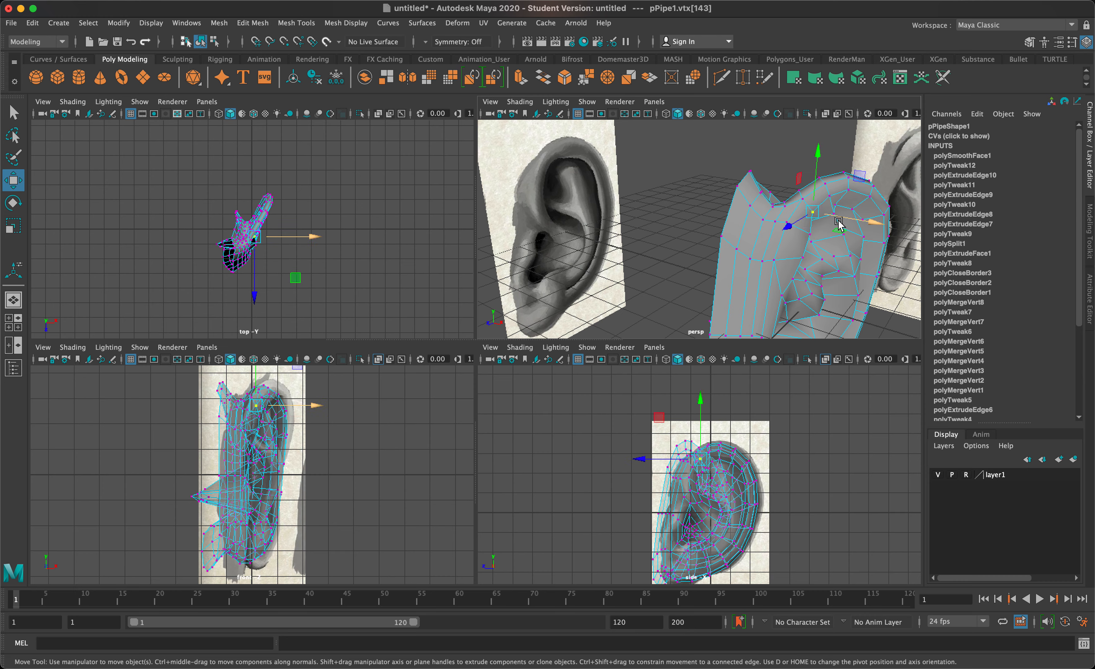
pyautogui.click(804, 239)
pyautogui.moveTo(826, 238); pyautogui.dragTo(782, 298)
pyautogui.click(804, 256)
pyautogui.click(713, 225)
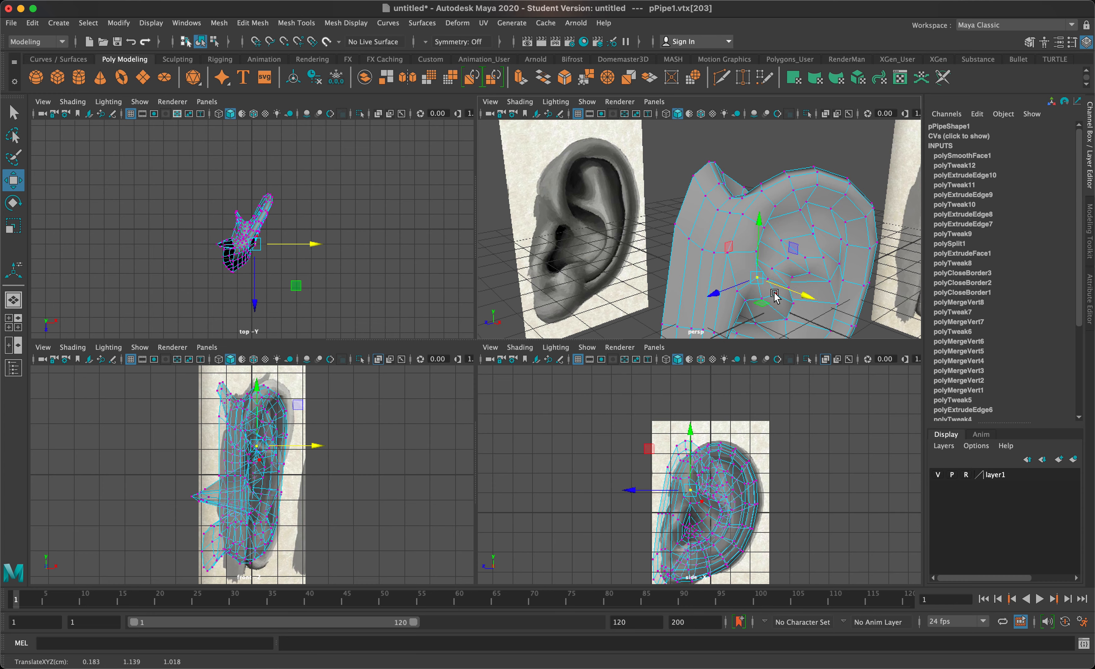
# - Adjust the vertices just above the ear canal opening, and inspect the smoothed ear in object mode
pyautogui.click(776, 295)
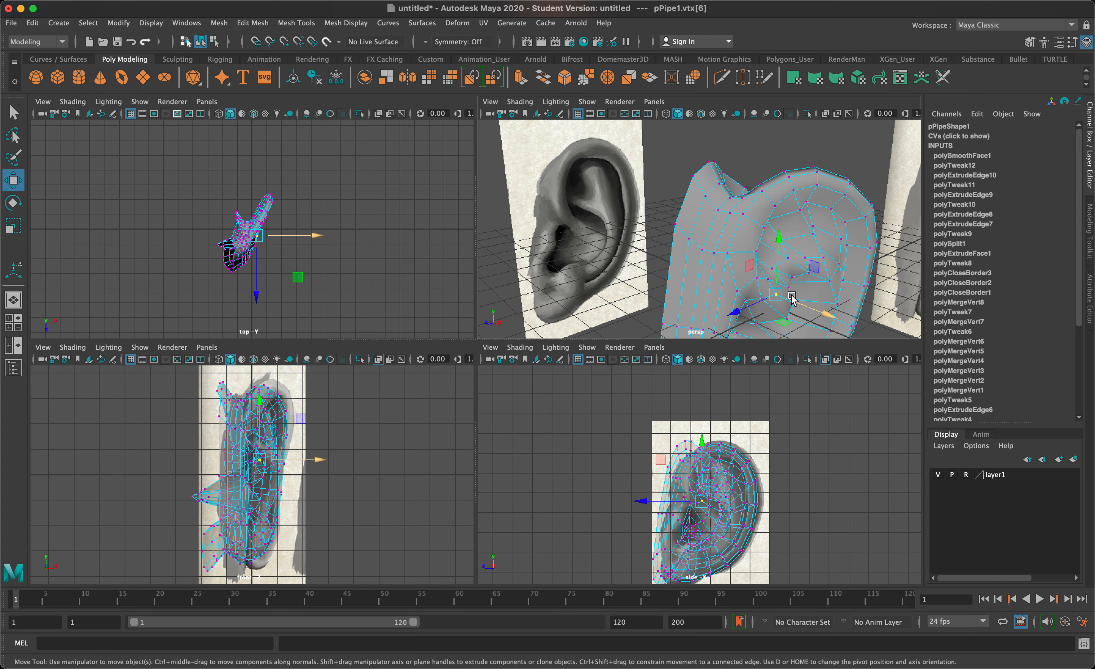
pyautogui.click(762, 297)
pyautogui.moveTo(798, 309); pyautogui.dragTo(634, 233)
pyautogui.press('3')
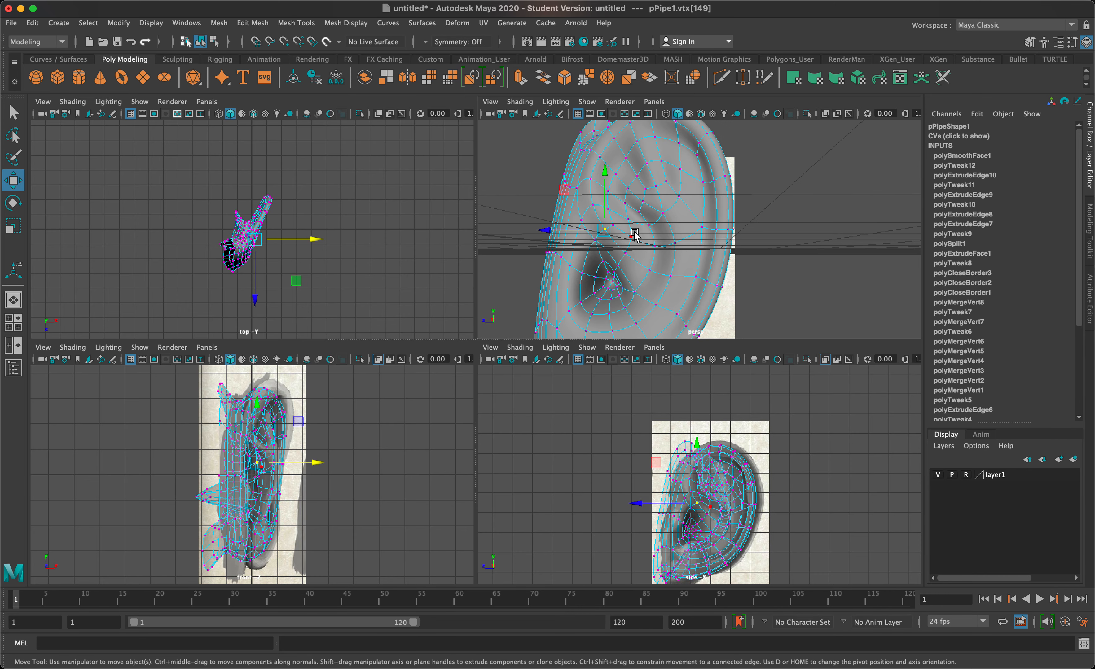
pyautogui.moveTo(634, 233); pyautogui.dragTo(706, 195, button='right')
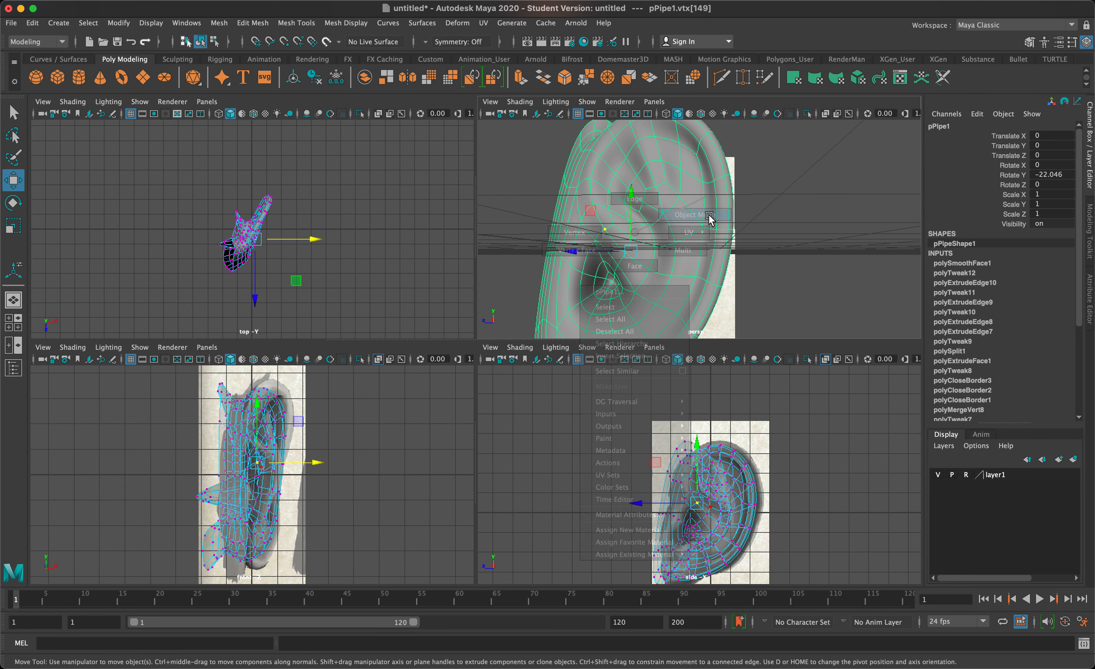
pyautogui.scroll(-10, 707, 220)
pyautogui.keyDown('alt'); pyautogui.moveTo(726, 232); pyautogui.dragTo(718, 256); pyautogui.keyUp('alt')
pyautogui.click(753, 267)
pyautogui.click(718, 258)
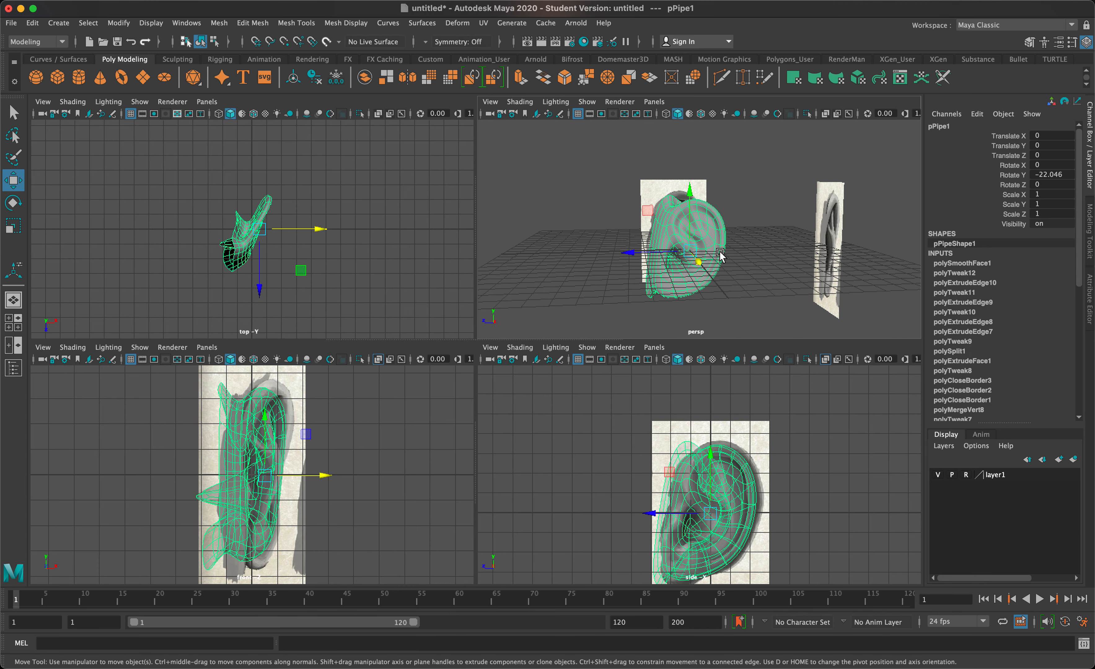
# - In vertex mode, reposition single vertices down the inner groove of the ear's rear rim
pyautogui.scroll(5, 729, 243)
pyautogui.moveTo(744, 224); pyautogui.dragTo(700, 222, button='right')
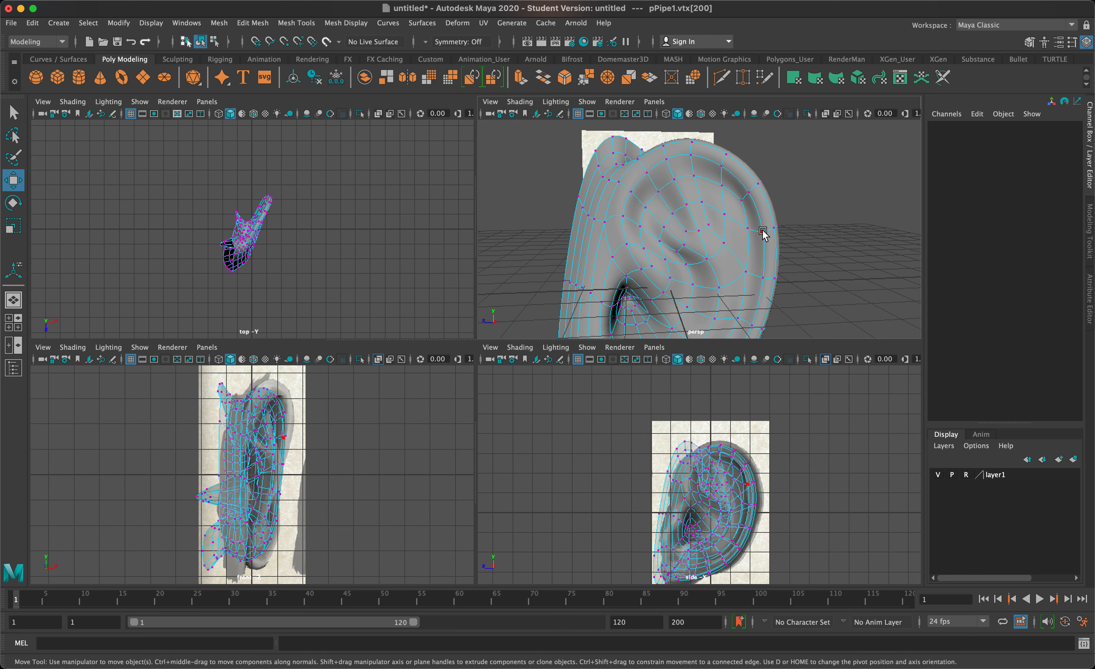
pyautogui.click(757, 232)
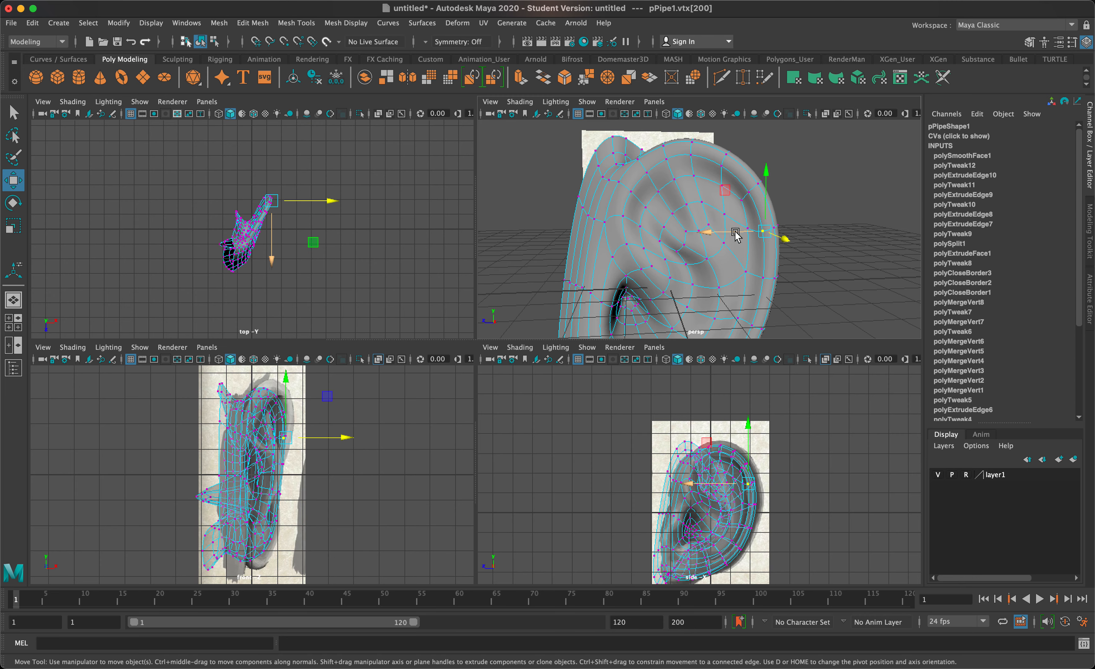
pyautogui.click(766, 282)
pyautogui.keyDown('alt'); pyautogui.moveTo(750, 283); pyautogui.dragTo(757, 260); pyautogui.keyUp('alt')
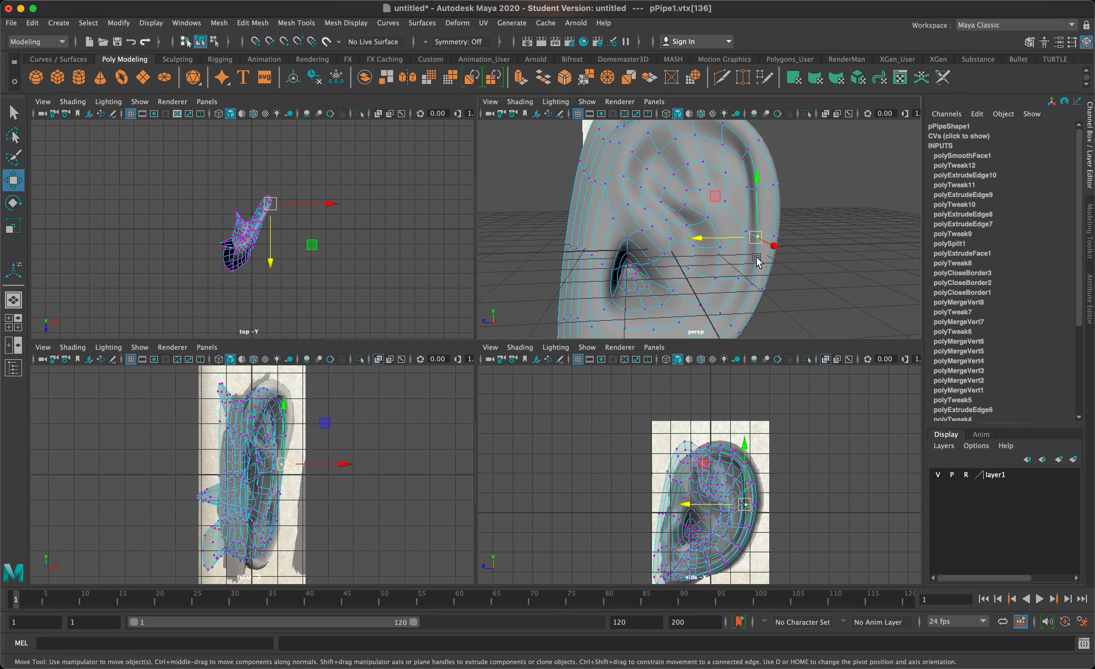
pyautogui.click(753, 285)
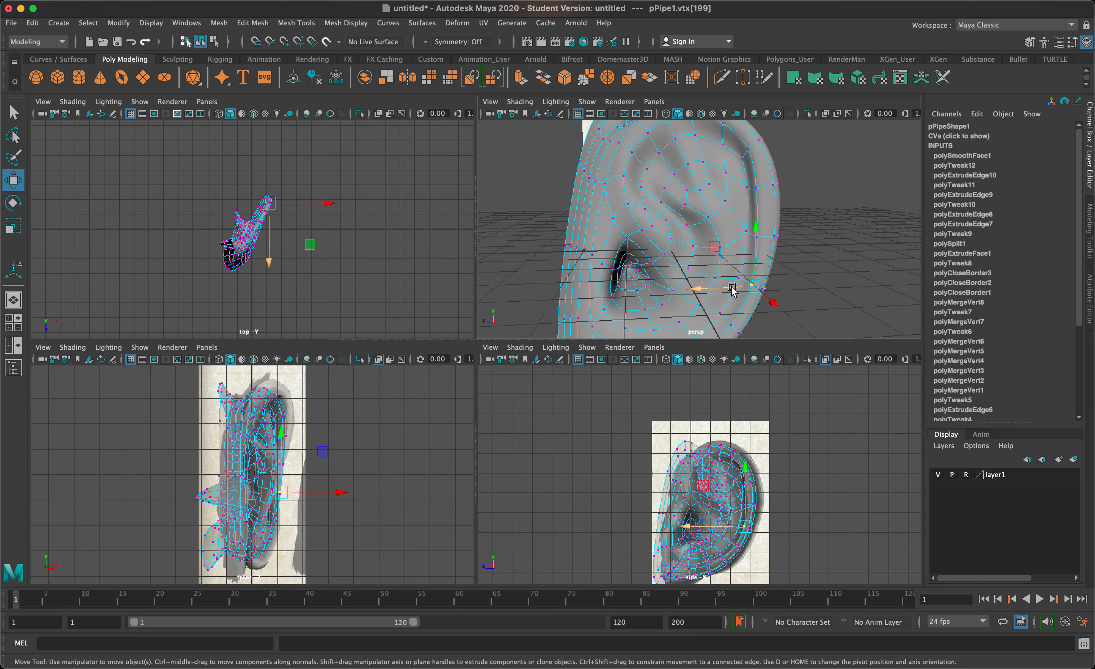
pyautogui.moveTo(732, 290); pyautogui.dragTo(725, 290)
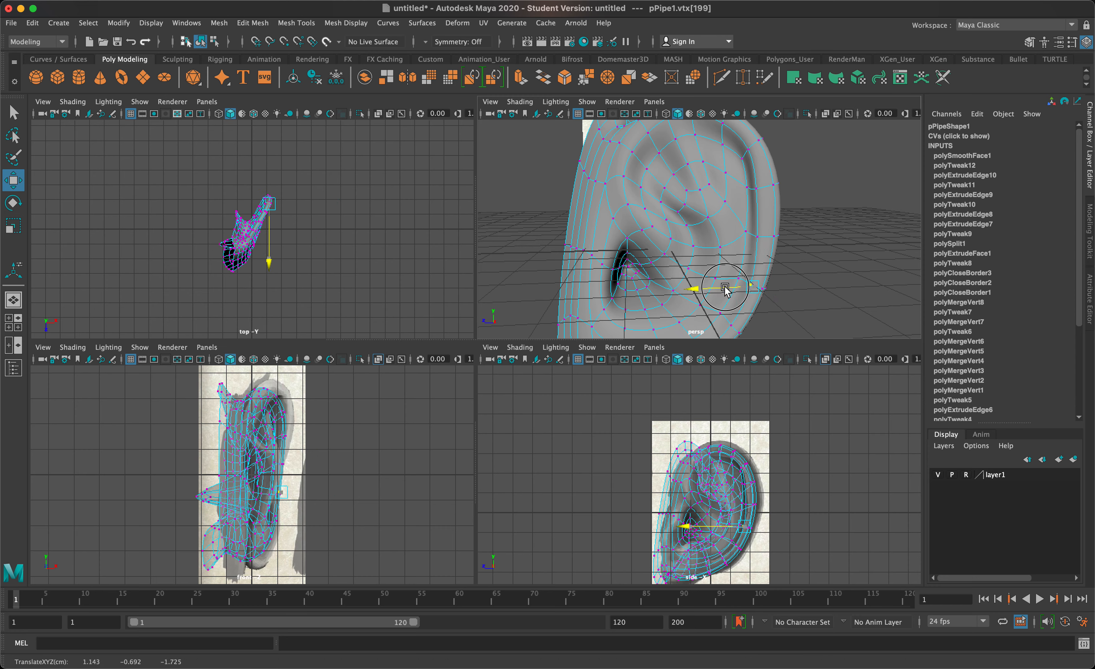
# - Adjust the heights of the vertices where the rear rim curves down toward the earlobe
pyautogui.click(726, 324)
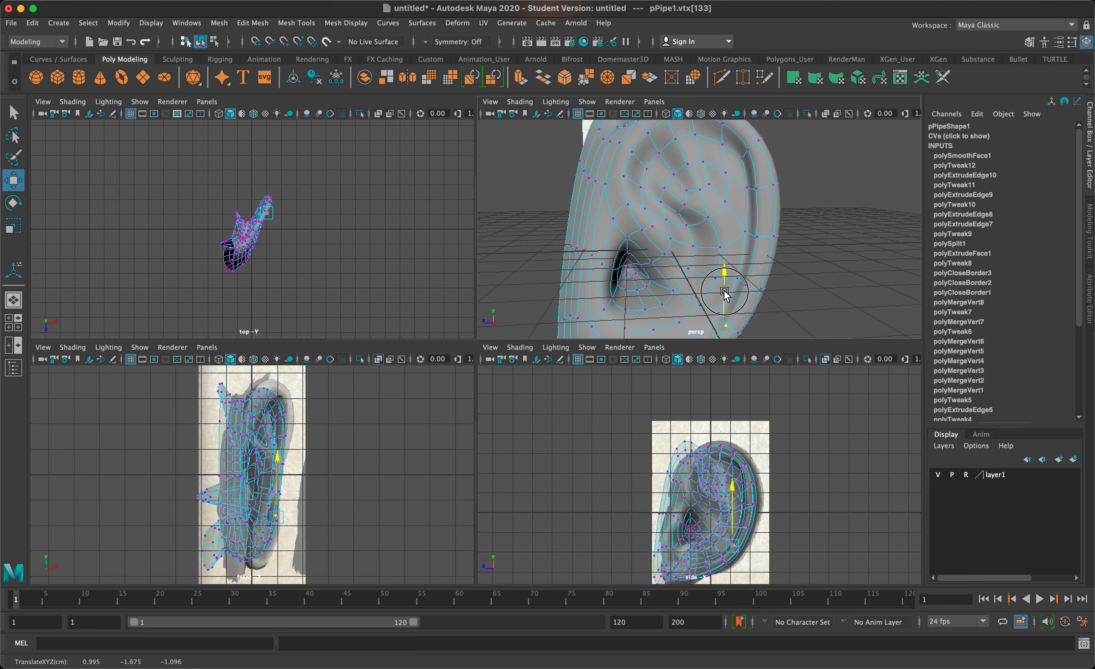
pyautogui.keyDown('alt'); pyautogui.moveTo(712, 317); pyautogui.dragTo(697, 292); pyautogui.keyUp('alt')
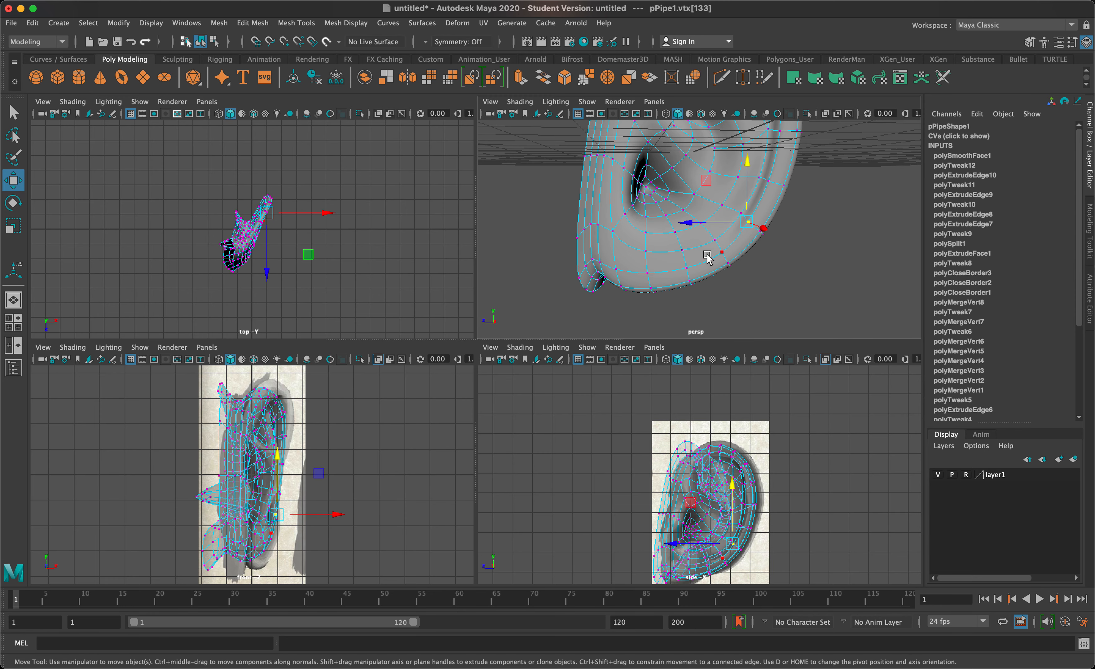
pyautogui.click(721, 250)
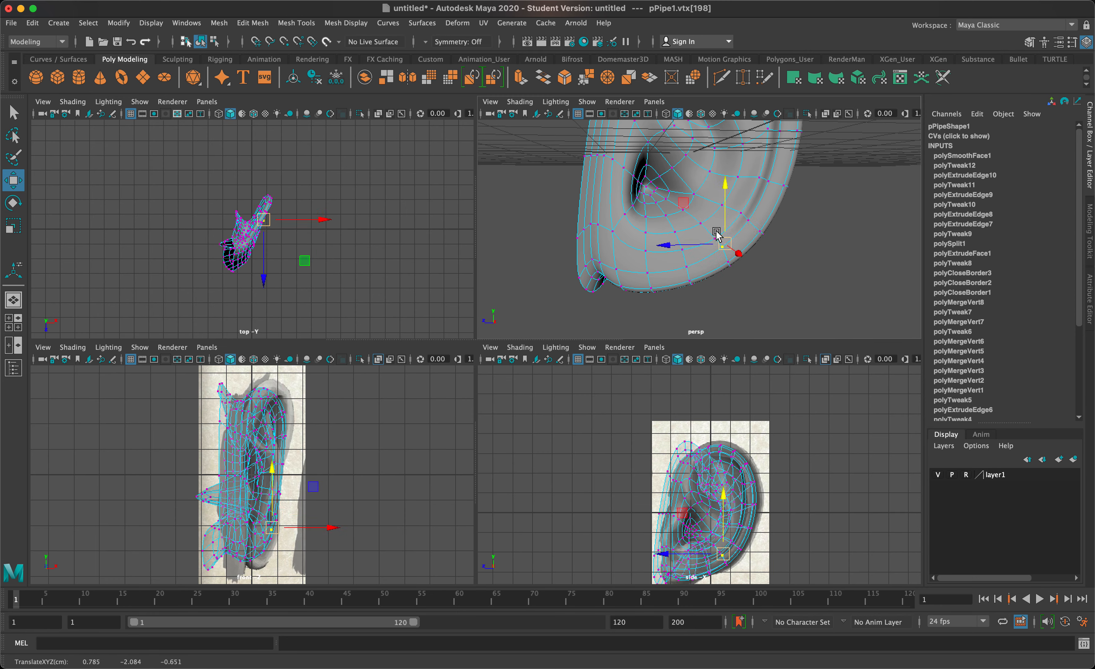
# - Reposition single vertices along the front edge and inside of the ear canal opening
pyautogui.keyDown('alt'); pyautogui.moveTo(704, 245); pyautogui.dragTo(778, 320); pyautogui.keyUp('alt')
pyautogui.scroll(6, 745, 301)
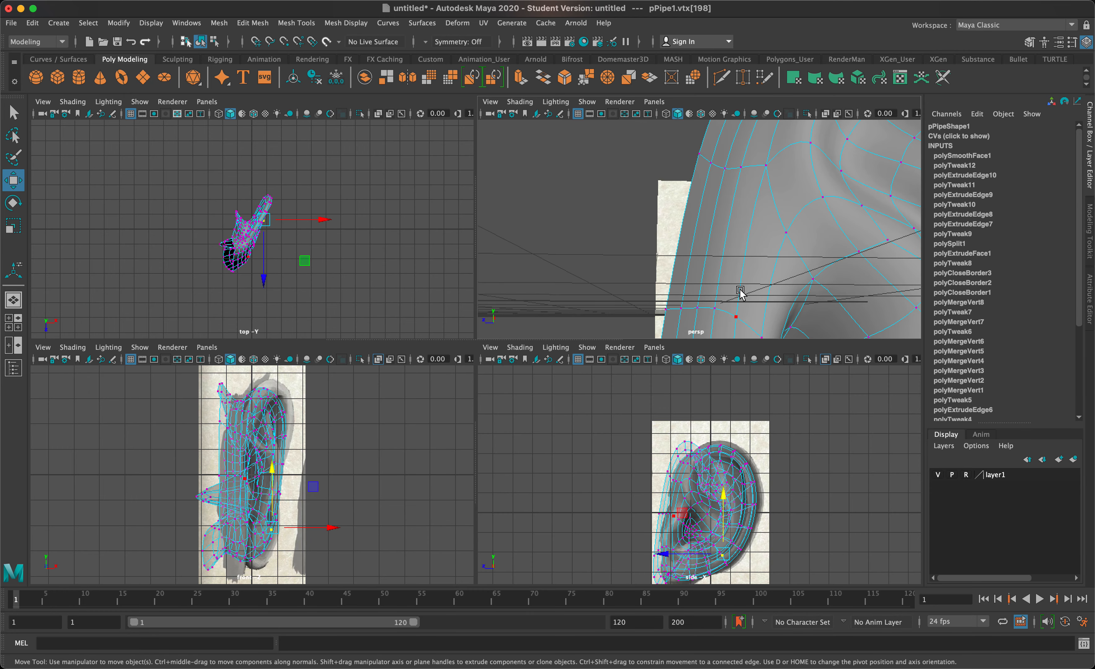
pyautogui.click(724, 286)
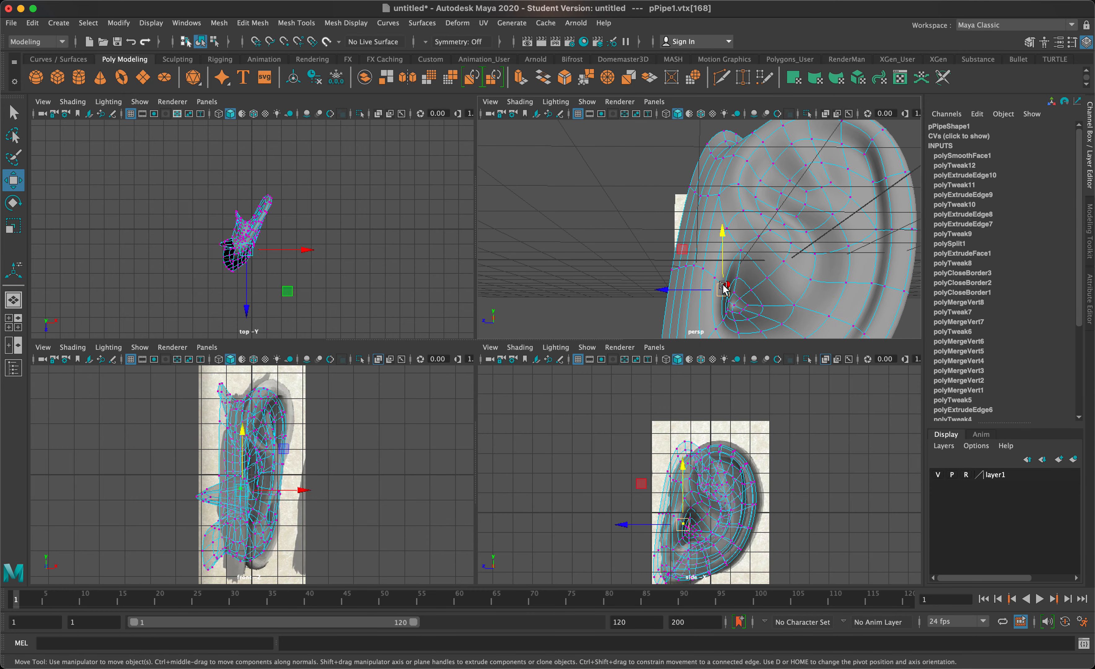
pyautogui.moveTo(728, 290); pyautogui.dragTo(711, 244)
pyautogui.click(747, 254)
pyautogui.scroll(-5, 730, 265)
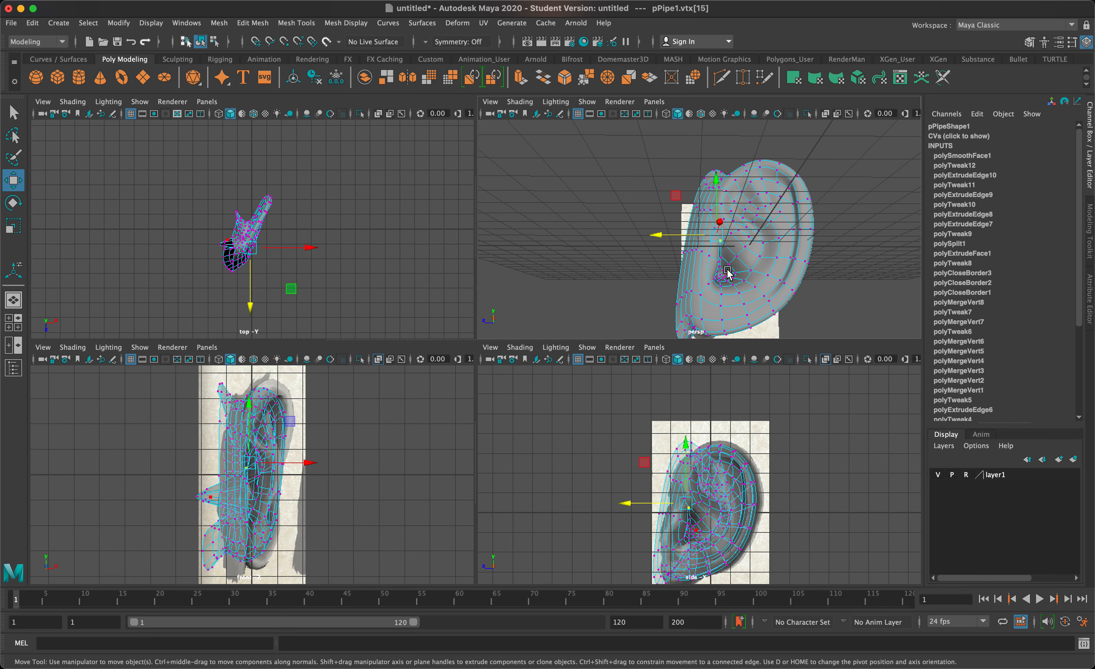
pyautogui.click(714, 281)
pyautogui.scroll(3, 720, 277)
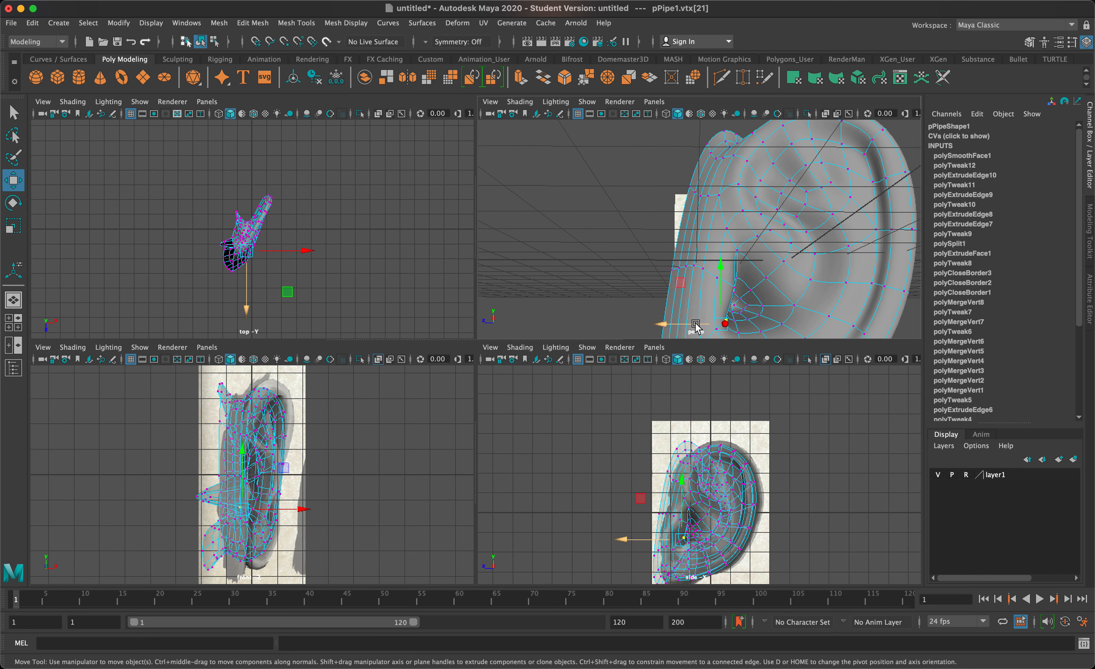
pyautogui.keyDown('alt'); pyautogui.moveTo(695, 328); pyautogui.dragTo(800, 306); pyautogui.keyUp('alt')
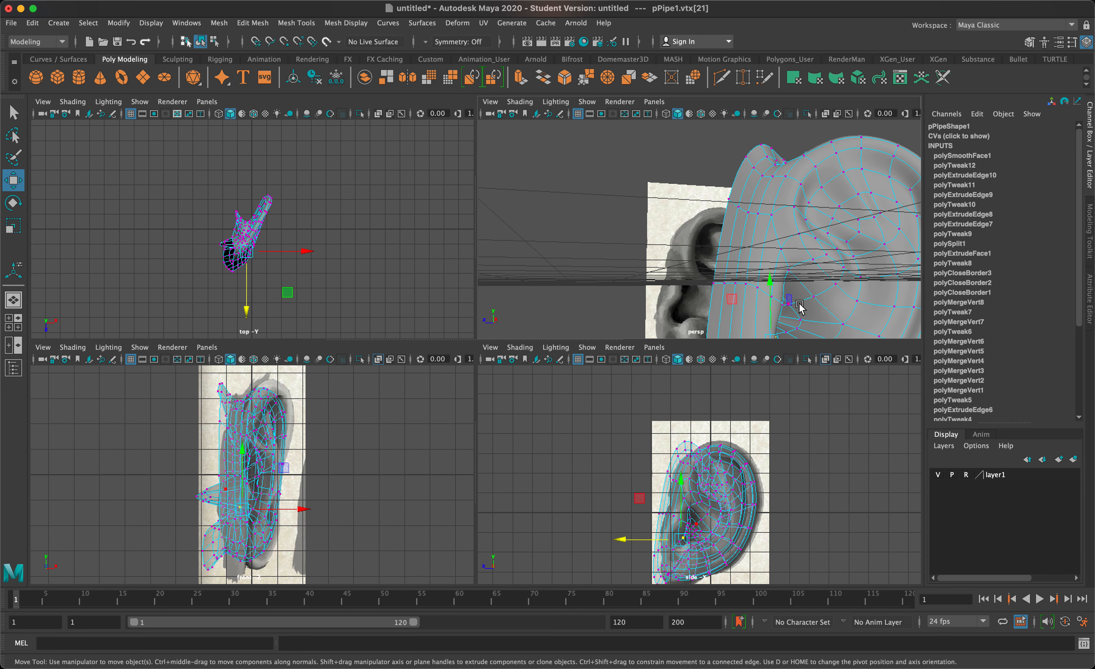
pyautogui.click(805, 319)
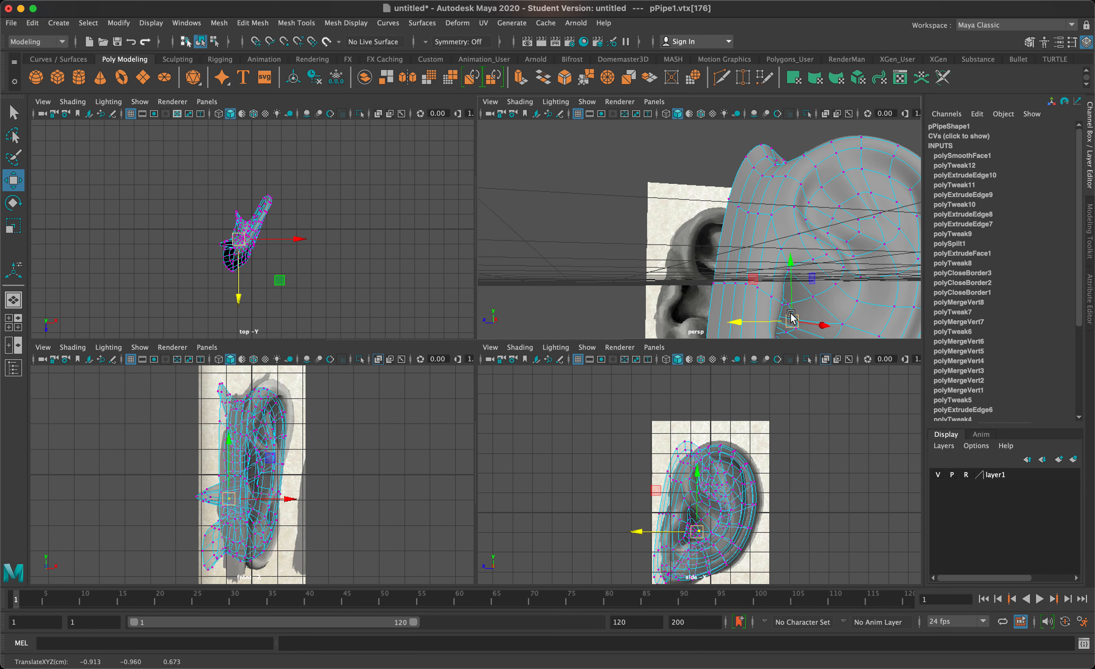
# - Return to object mode and inspect the whole ear from behind and beside the reference images
pyautogui.scroll(-3, 794, 301)
pyautogui.moveTo(795, 285); pyautogui.dragTo(841, 254, button='right')
pyautogui.click(841, 292)
pyautogui.keyDown('alt'); pyautogui.moveTo(840, 290); pyautogui.dragTo(665, 315); pyautogui.keyUp('alt')
pyautogui.click(592, 250)
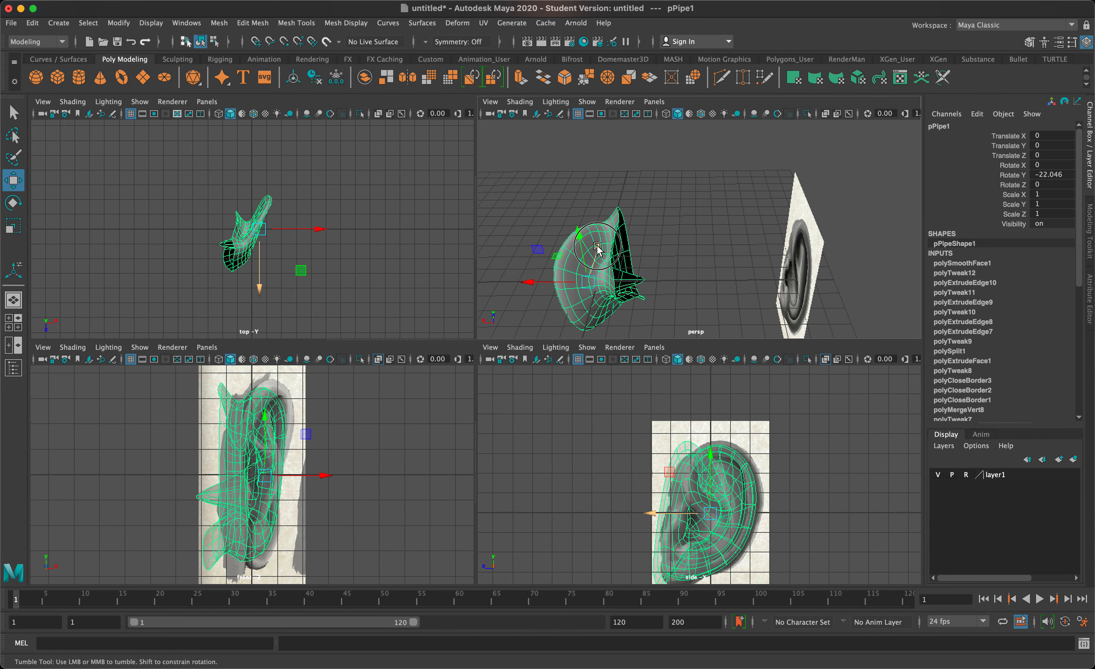
pyautogui.keyDown('alt'); pyautogui.moveTo(593, 250); pyautogui.dragTo(738, 194); pyautogui.keyUp('alt')
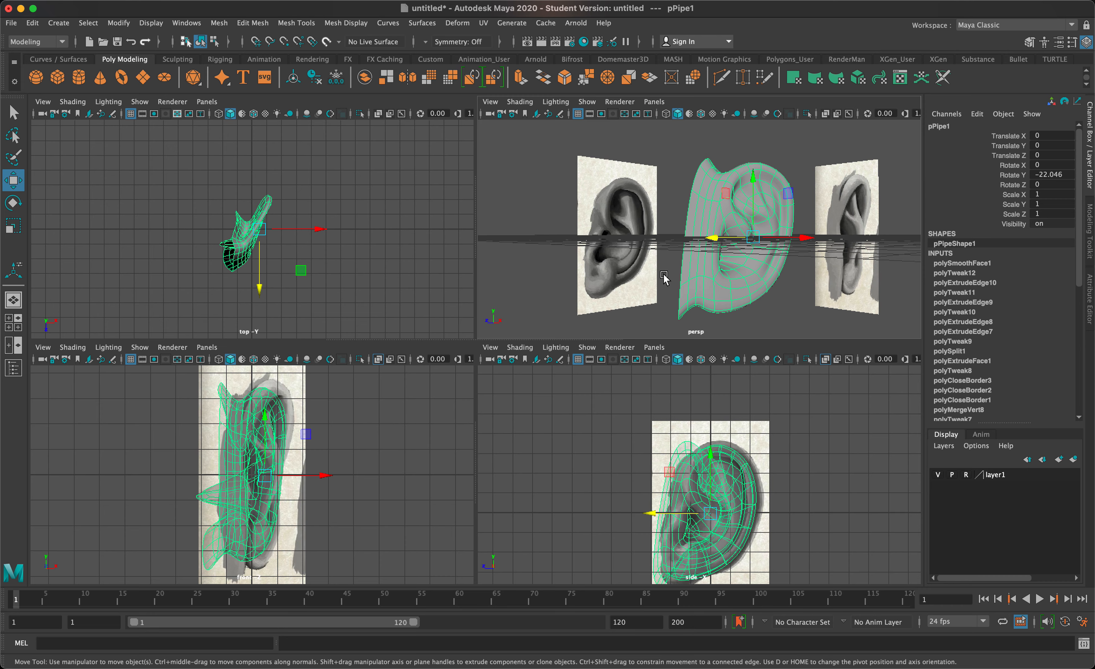
# - Back in vertex mode, move vertex groups along the upper and rear rim to match the side-view reference
pyautogui.scroll(5, 767, 524)
pyautogui.moveTo(784, 454); pyautogui.dragTo(748, 342, button='right')
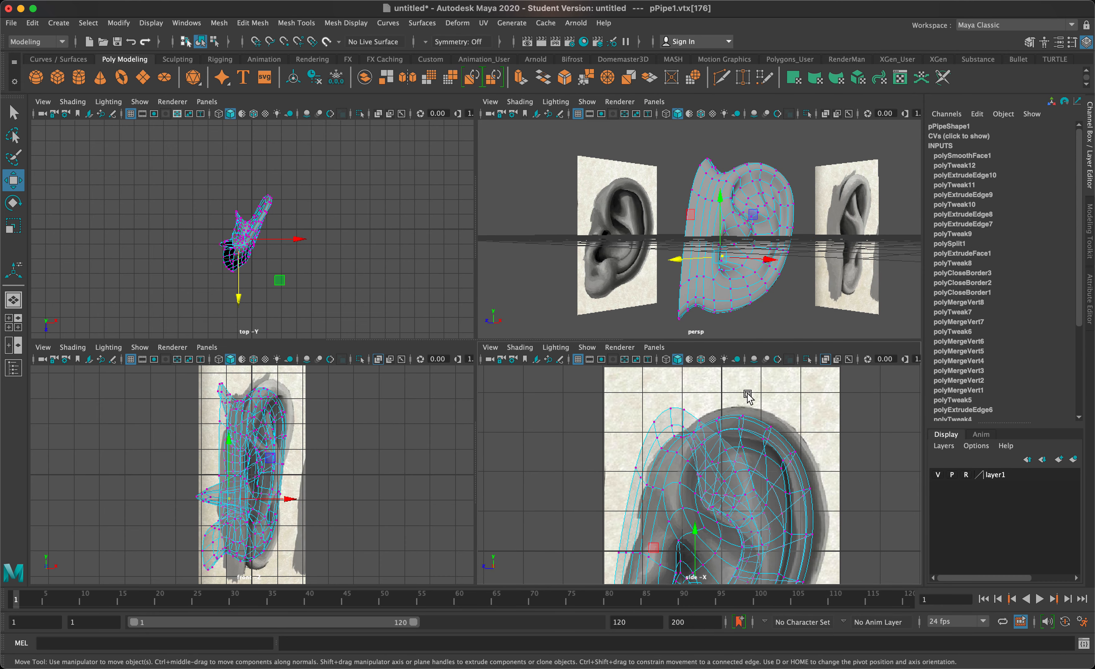
pyautogui.click(747, 431)
pyautogui.moveTo(747, 432); pyautogui.dragTo(778, 422)
pyautogui.moveTo(807, 468); pyautogui.dragTo(782, 436)
pyautogui.moveTo(794, 454); pyautogui.dragTo(803, 451)
pyautogui.moveTo(820, 513); pyautogui.dragTo(805, 486)
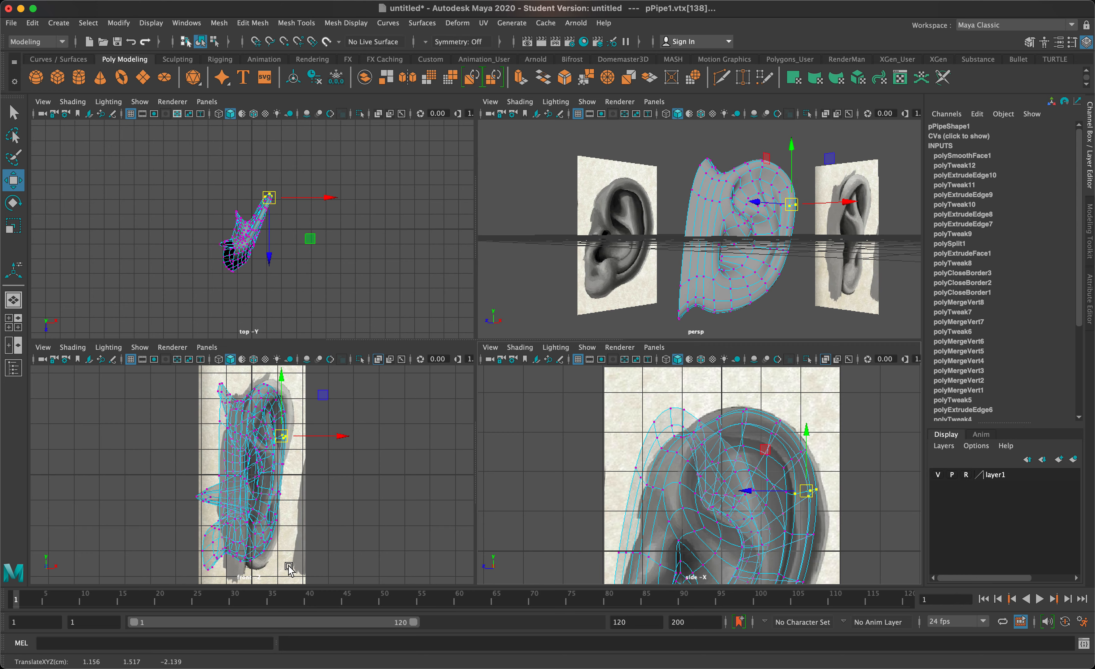
# - Select the group of vertices along the ear's lower rim in the front view and shift it along X
pyautogui.moveTo(288, 564)
pyautogui.mouseDown()
pyautogui.moveTo(248, 524)
pyautogui.moveTo(279, 549)
pyautogui.mouseUp()
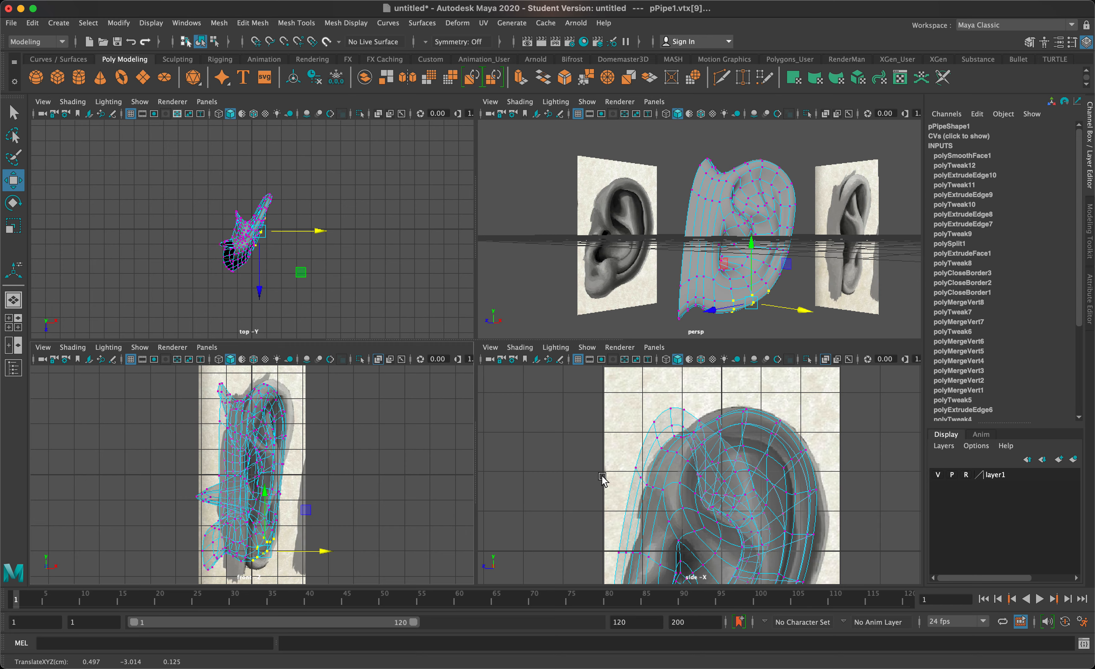